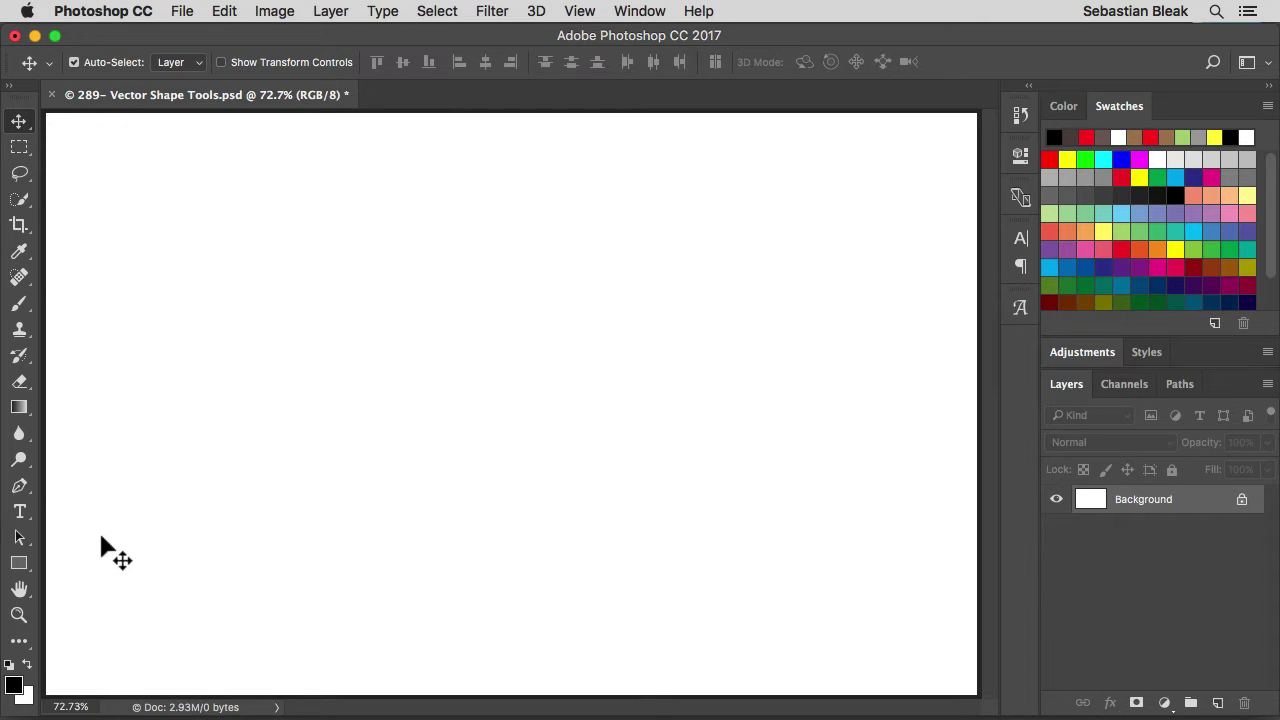
Step: Draw a black vector rectangle about 289 × 142 px in the upper left area of the canvas with the Rectangle tool
click(20, 566)
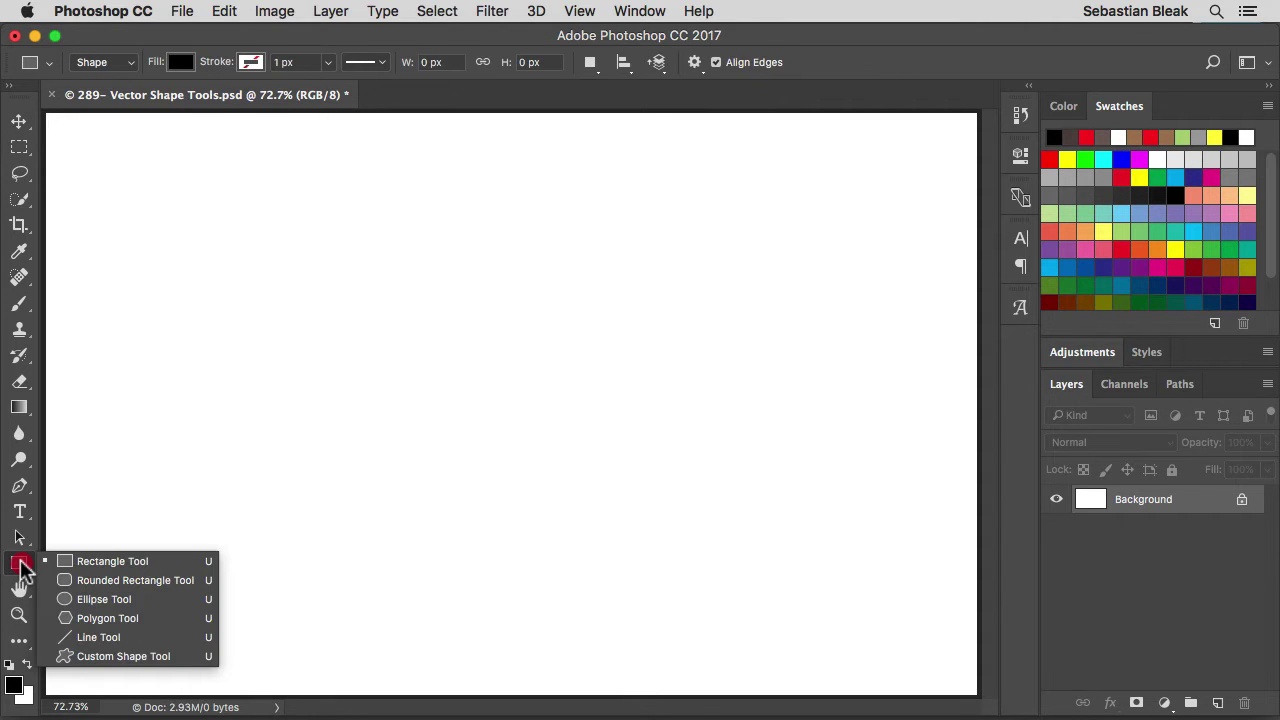
drag(22, 568, 192, 662)
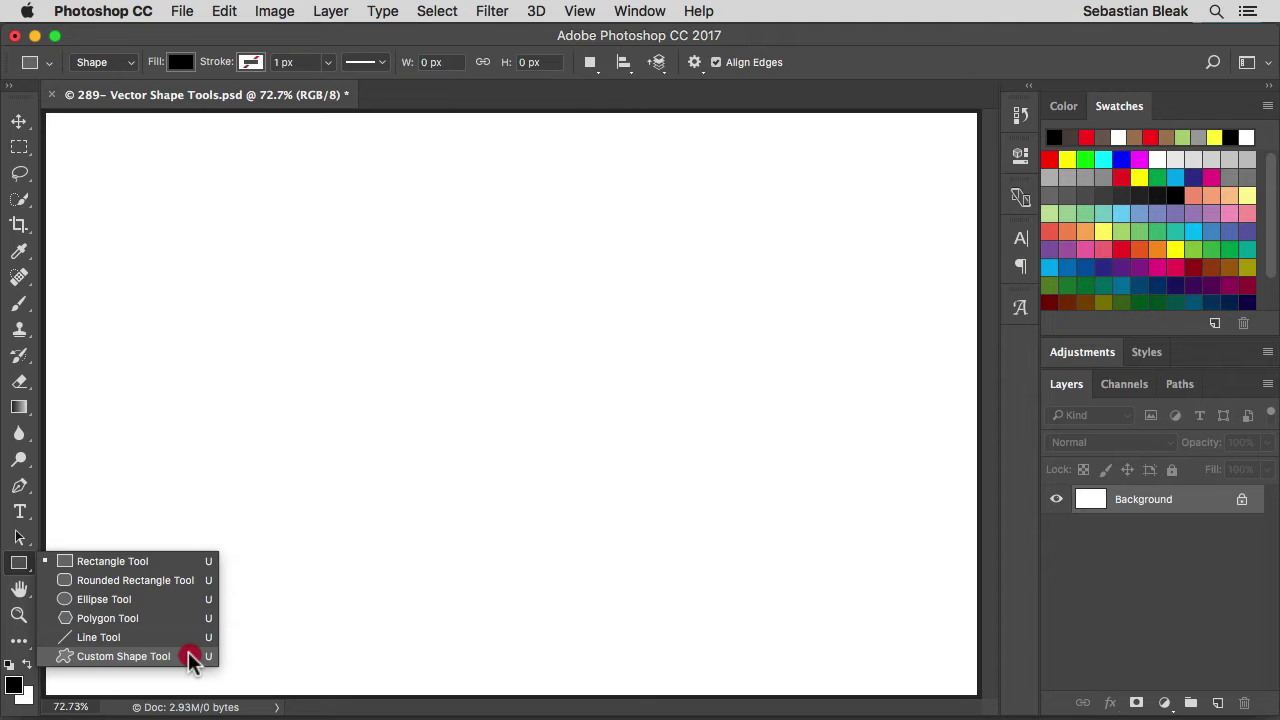
drag(192, 662, 152, 567)
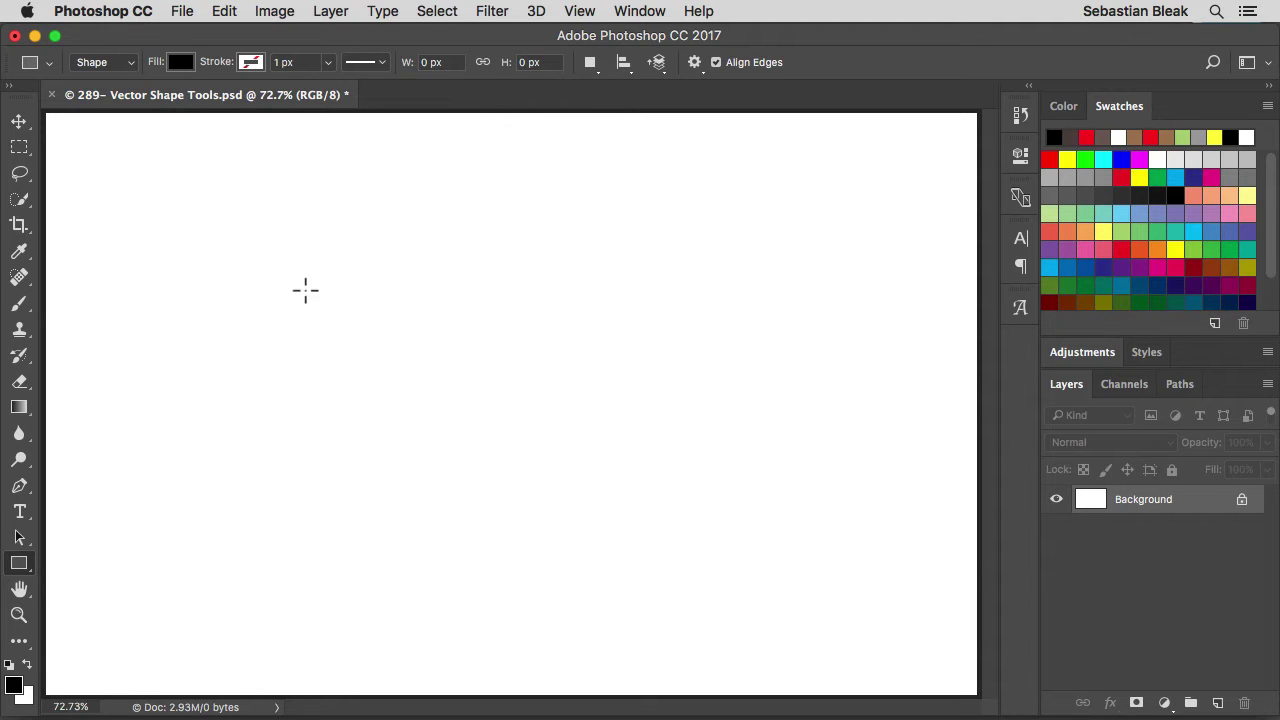
drag(236, 237, 445, 339)
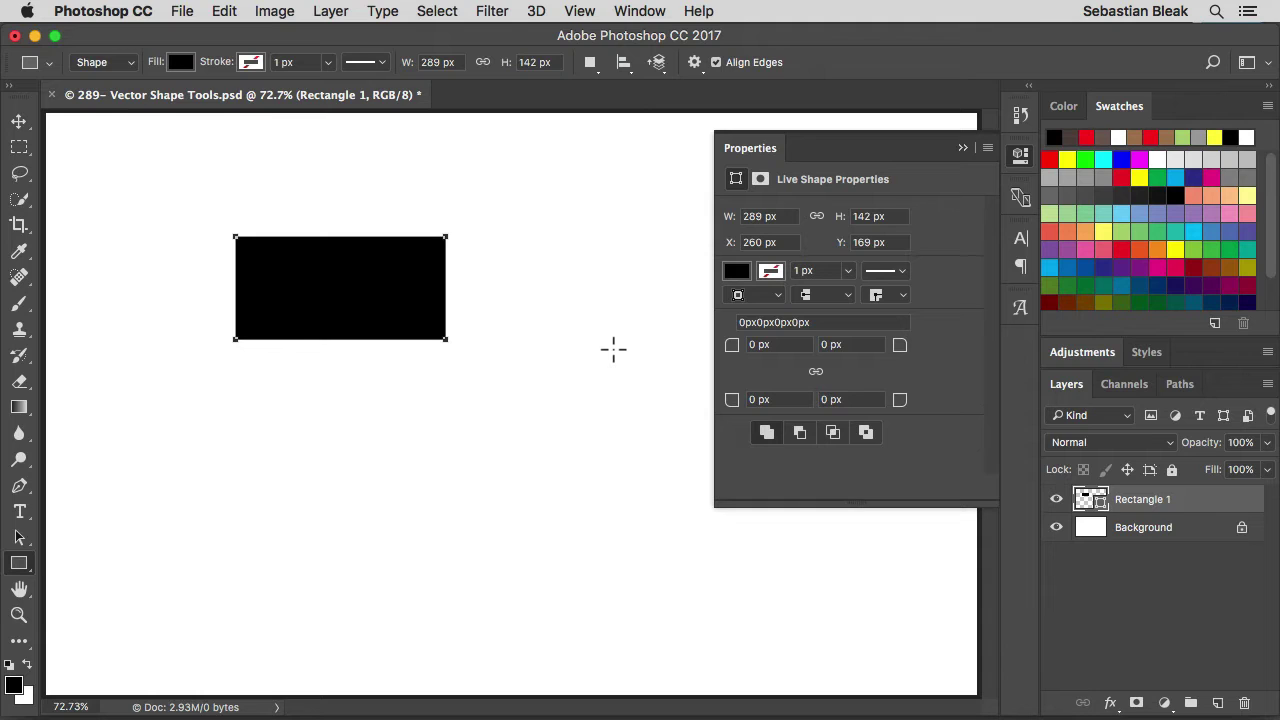
click(1012, 157)
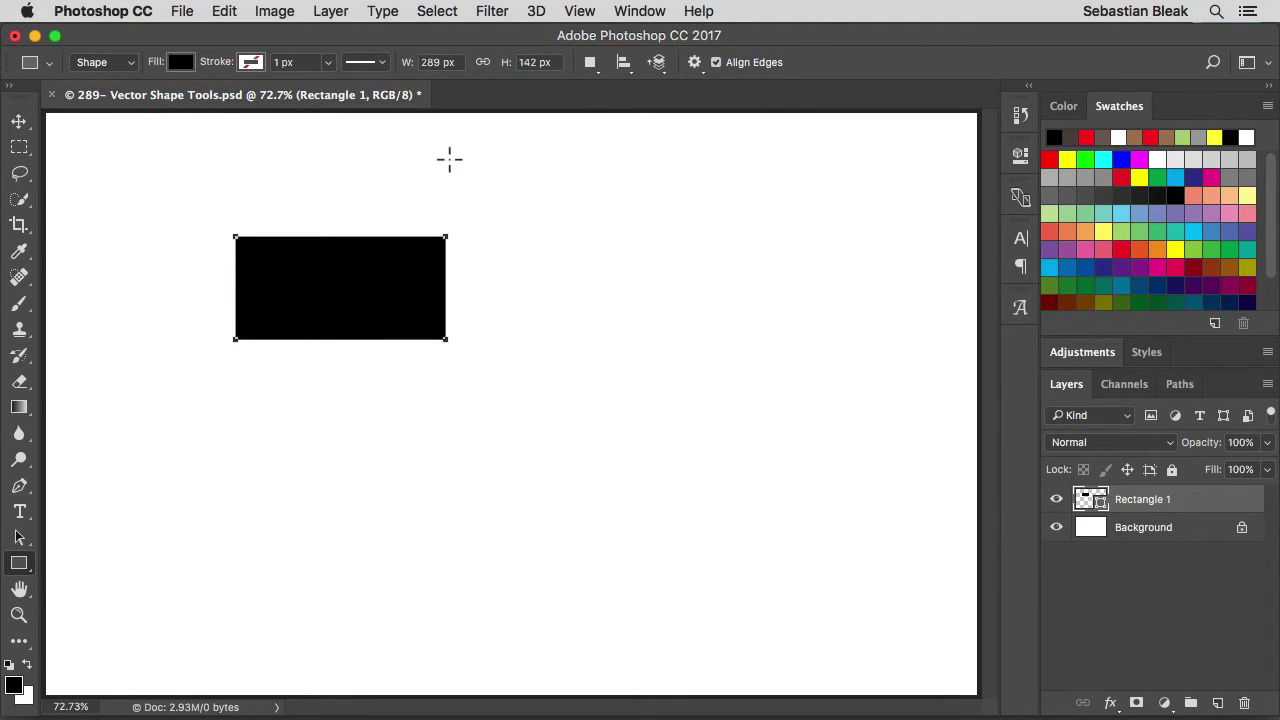
click(48, 64)
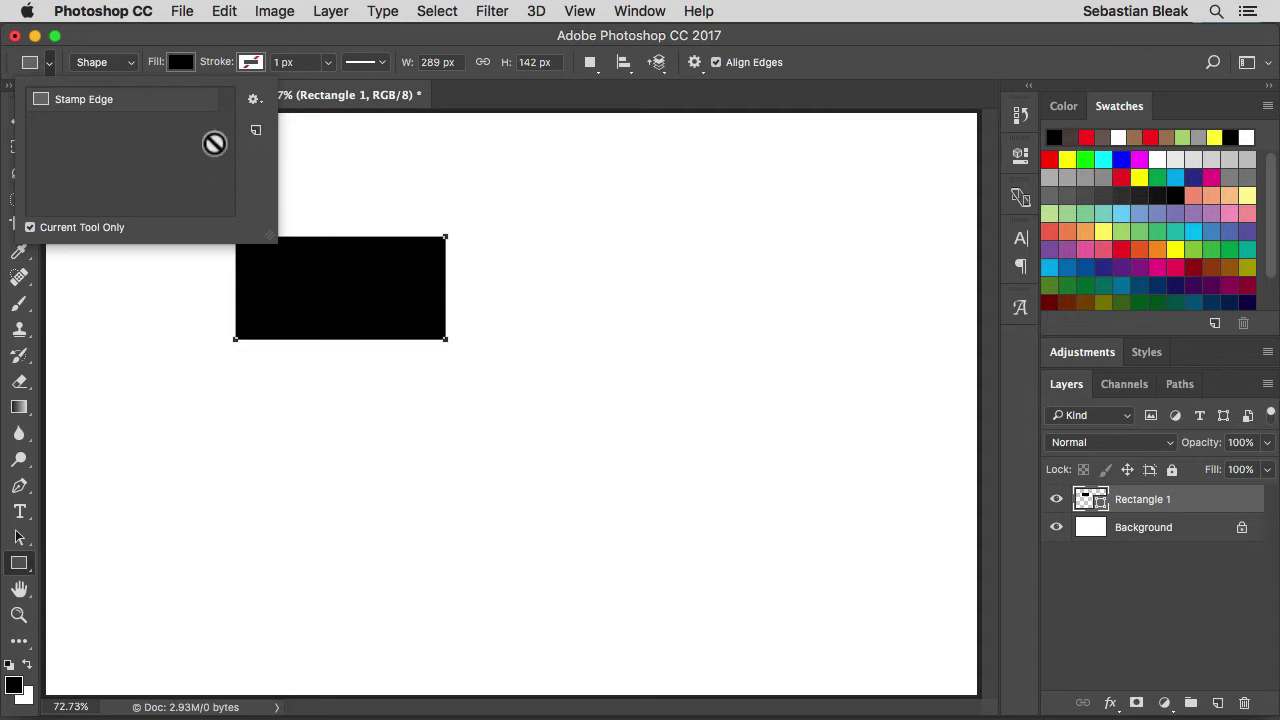
click(48, 62)
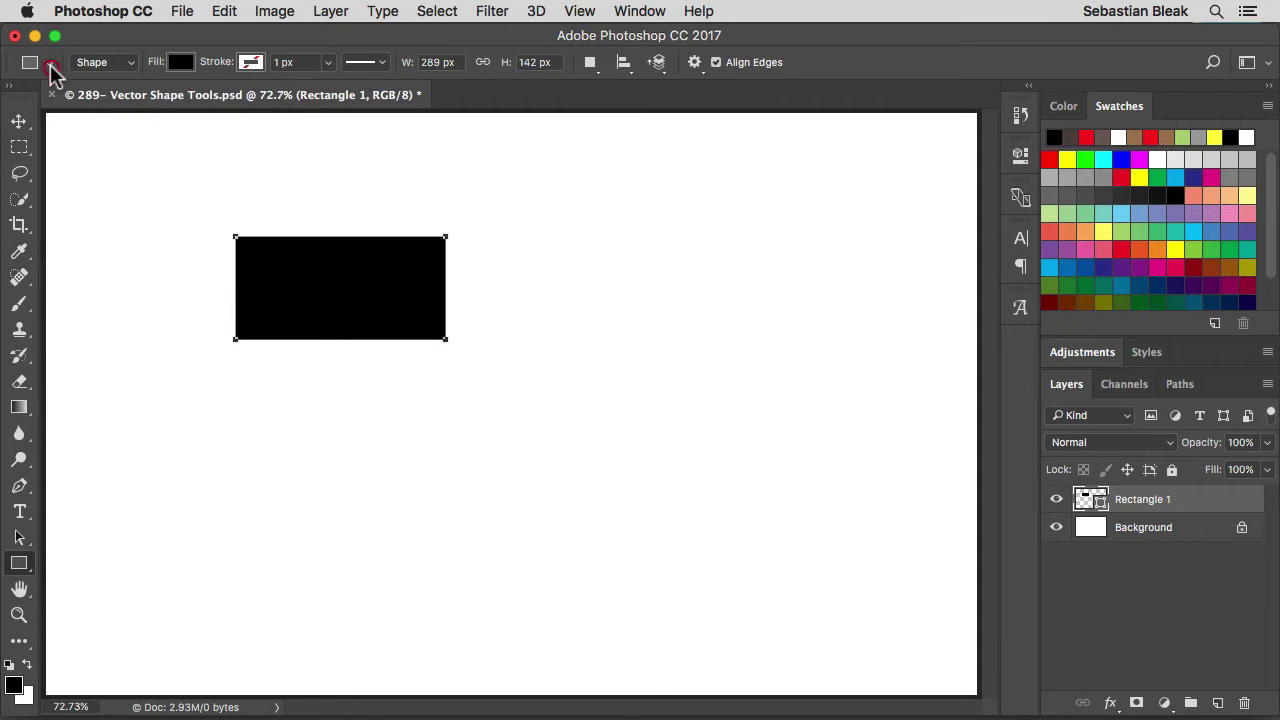
Step: Try drawing a second rectangle in Path mode, up and right of the black one, and undo it
click(130, 62)
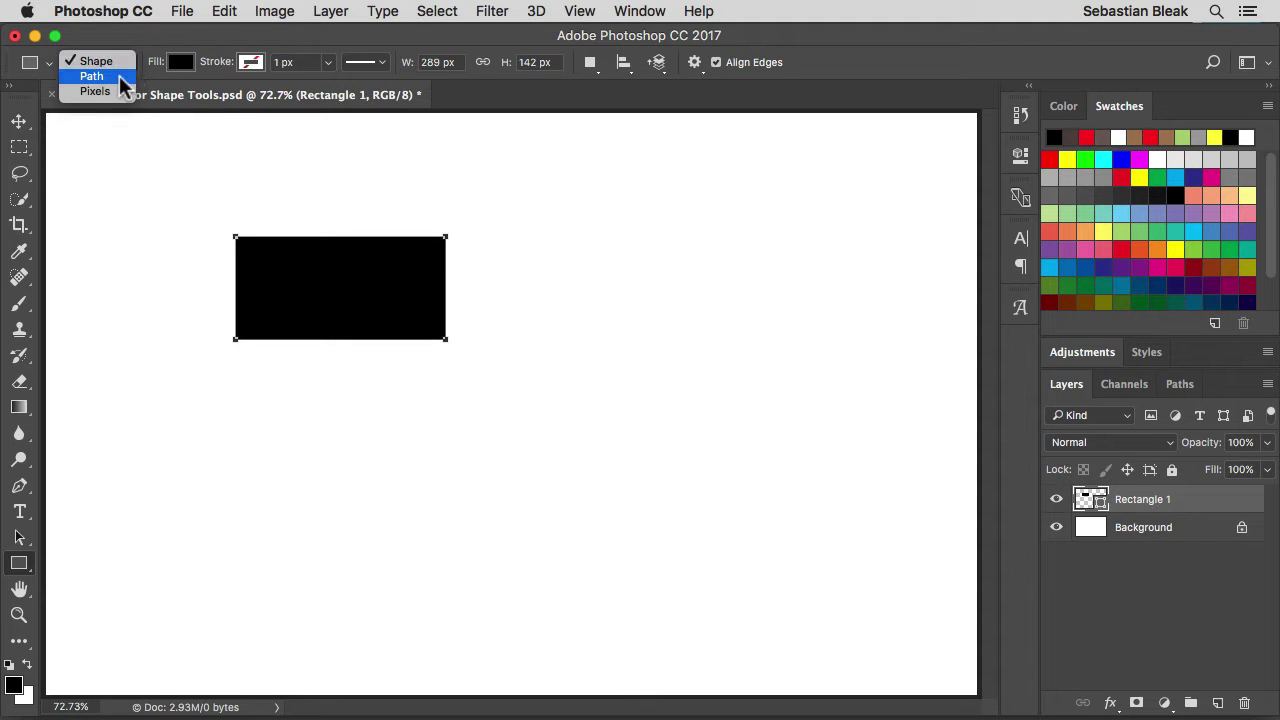
click(119, 76)
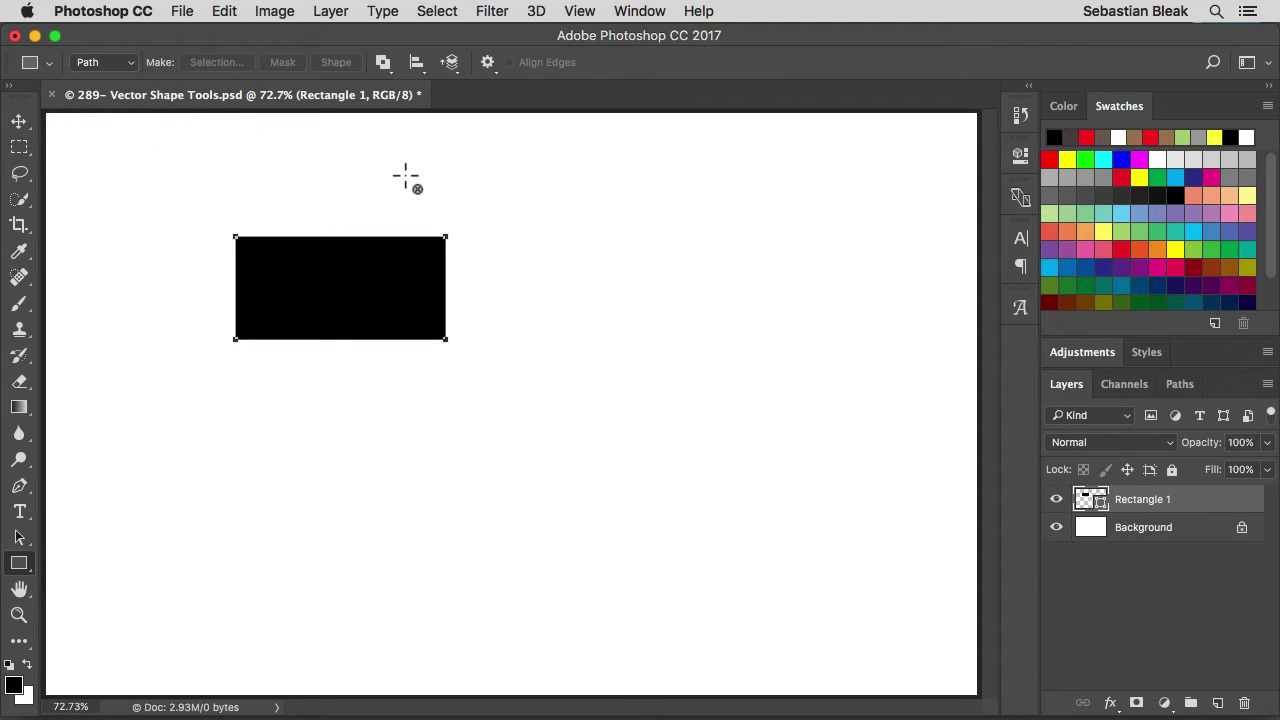
drag(446, 169, 664, 280)
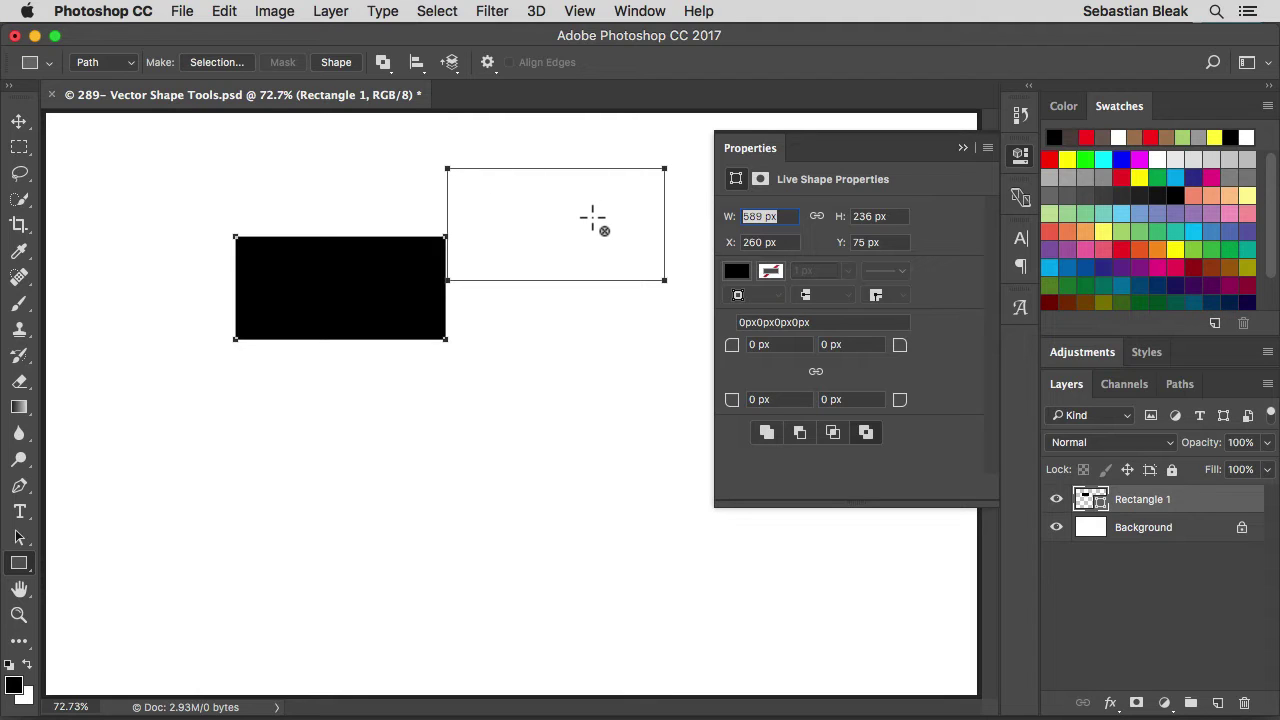
key(super+z)
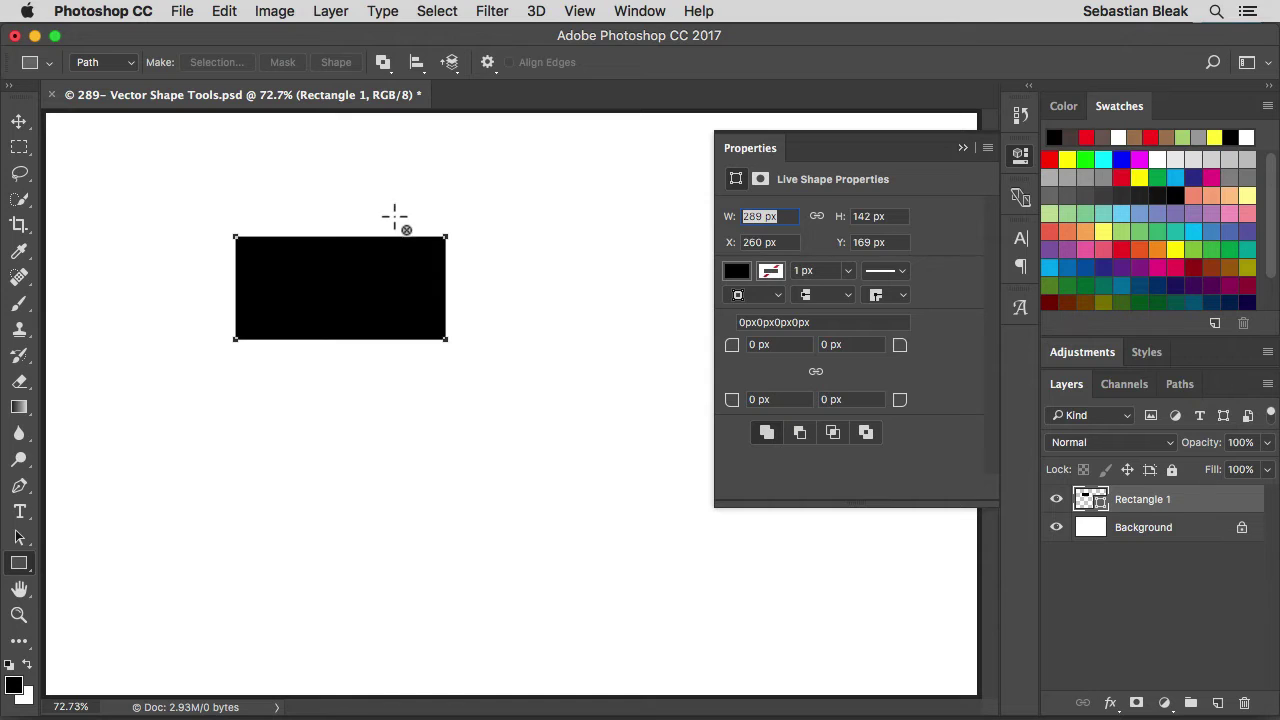
Step: Try drawing a tall rectangle of about 2.54 × 6.65 inches in Pixels mode on a new layer, and delete that layer
click(124, 63)
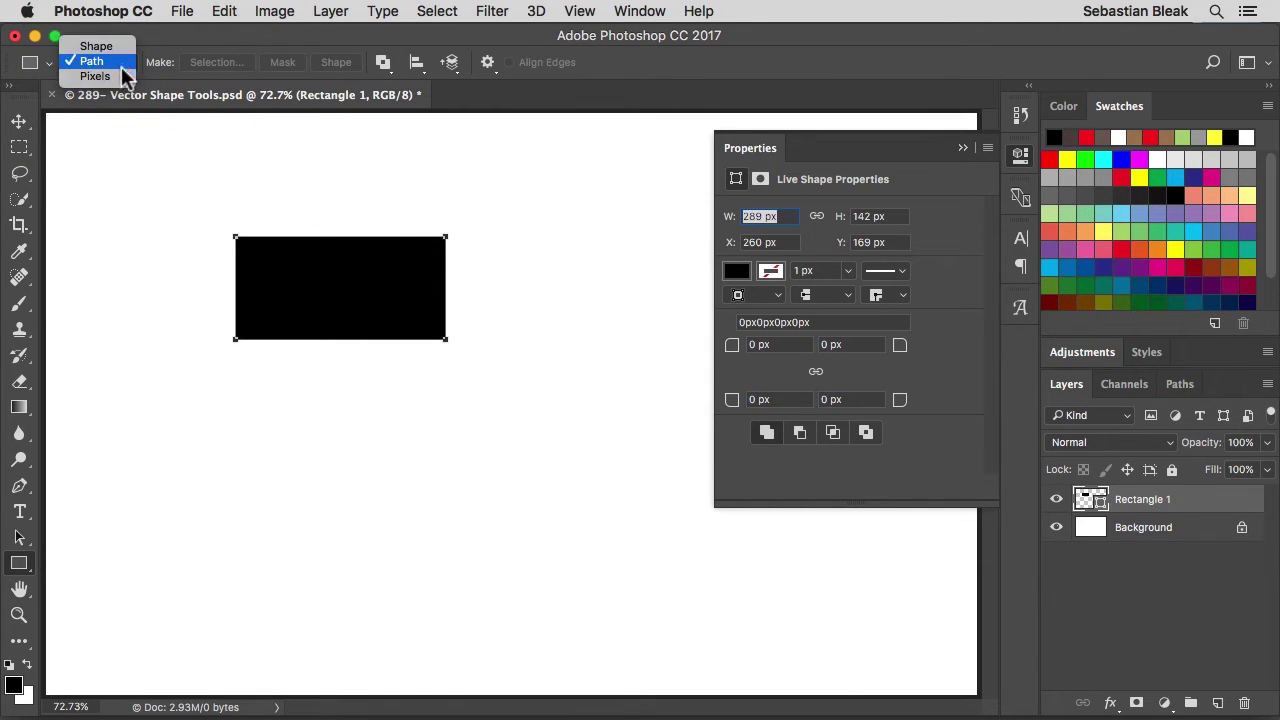
click(95, 76)
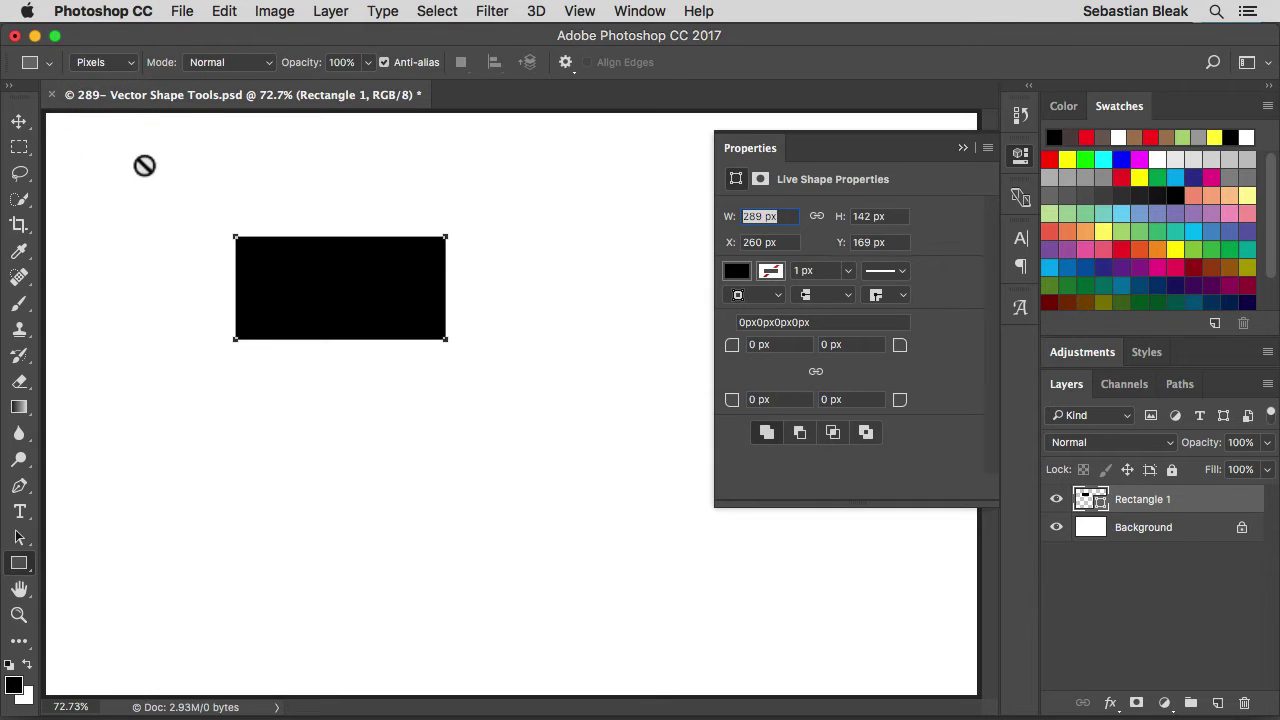
click(442, 189)
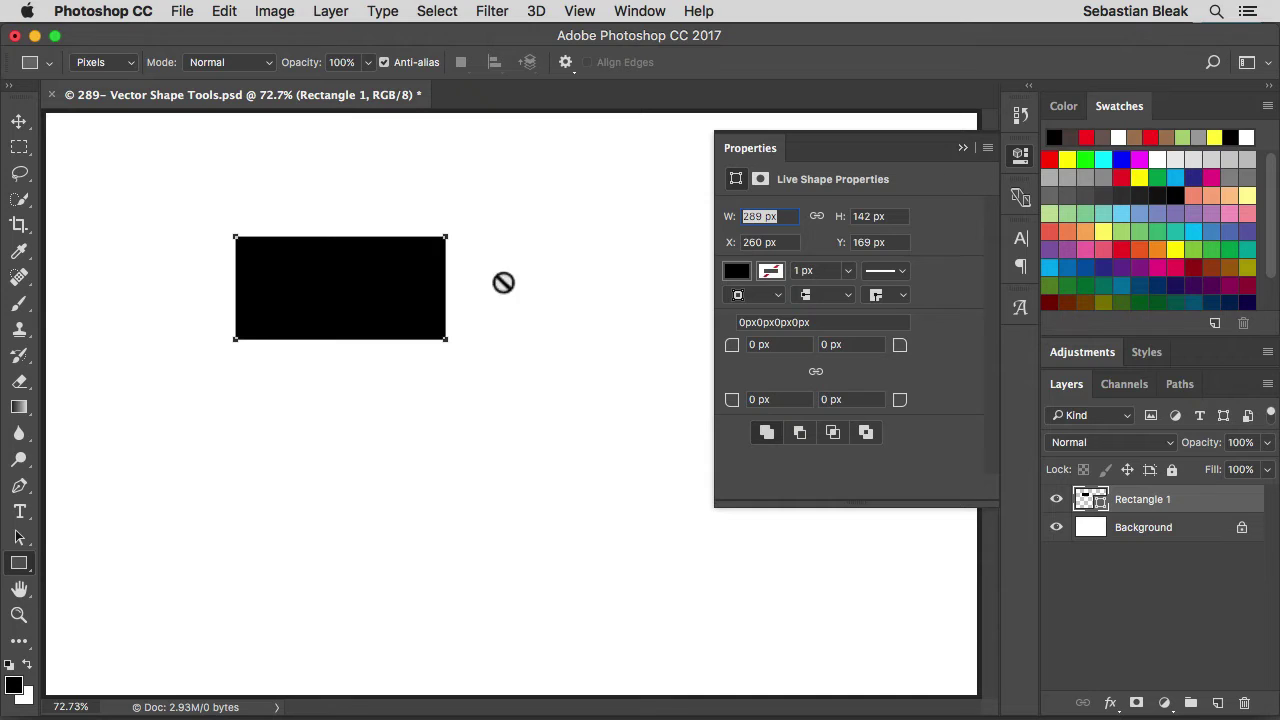
click(1213, 508)
click(1217, 703)
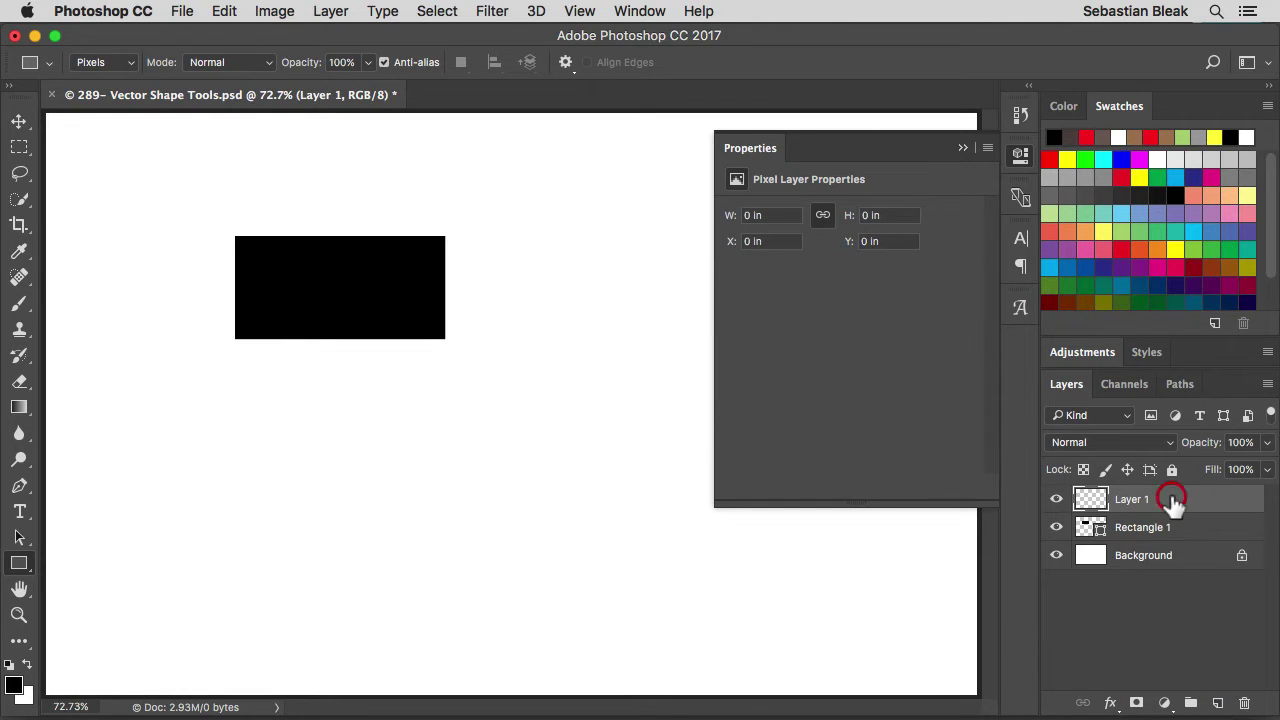
drag(477, 185, 609, 533)
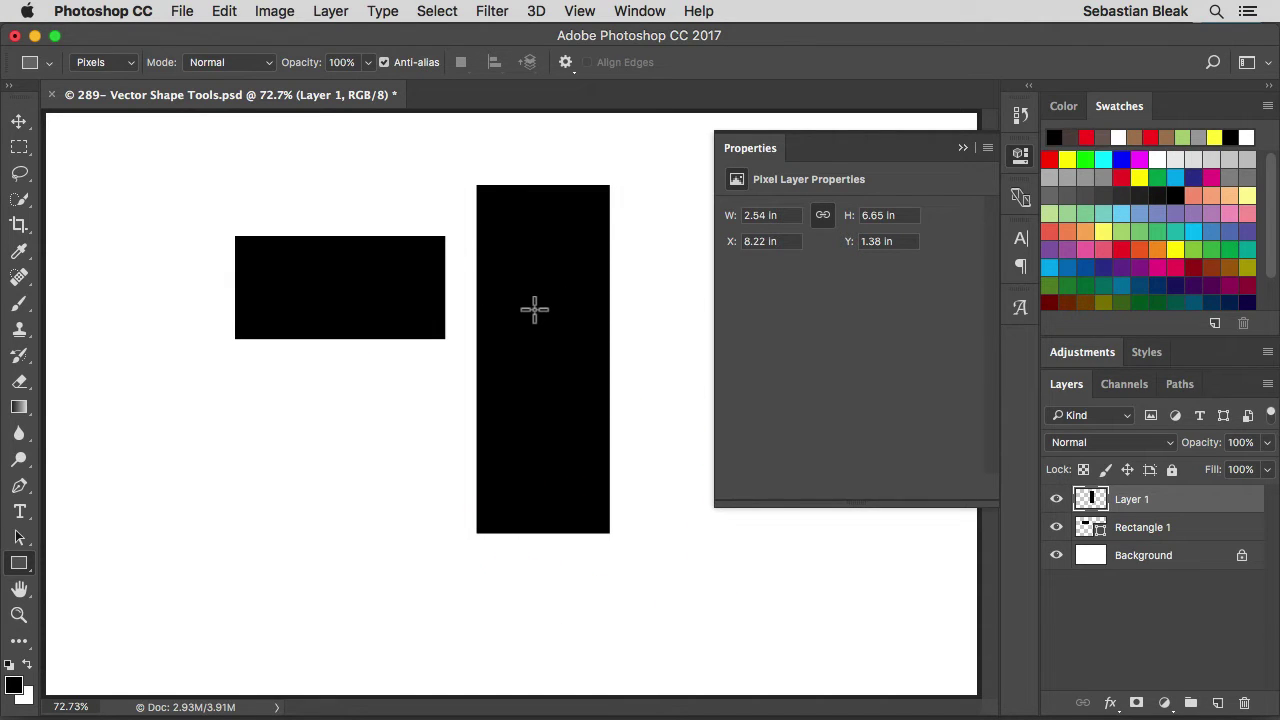
key(super+z)
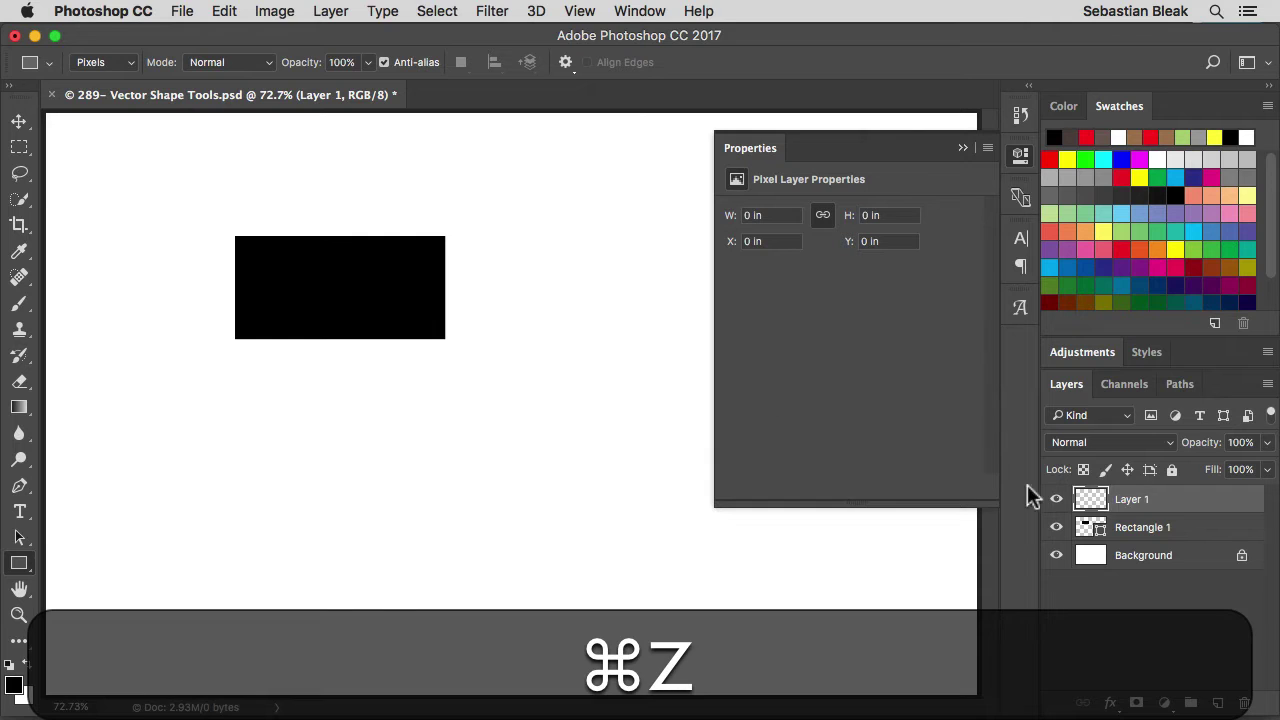
drag(1183, 506, 1243, 703)
click(1186, 503)
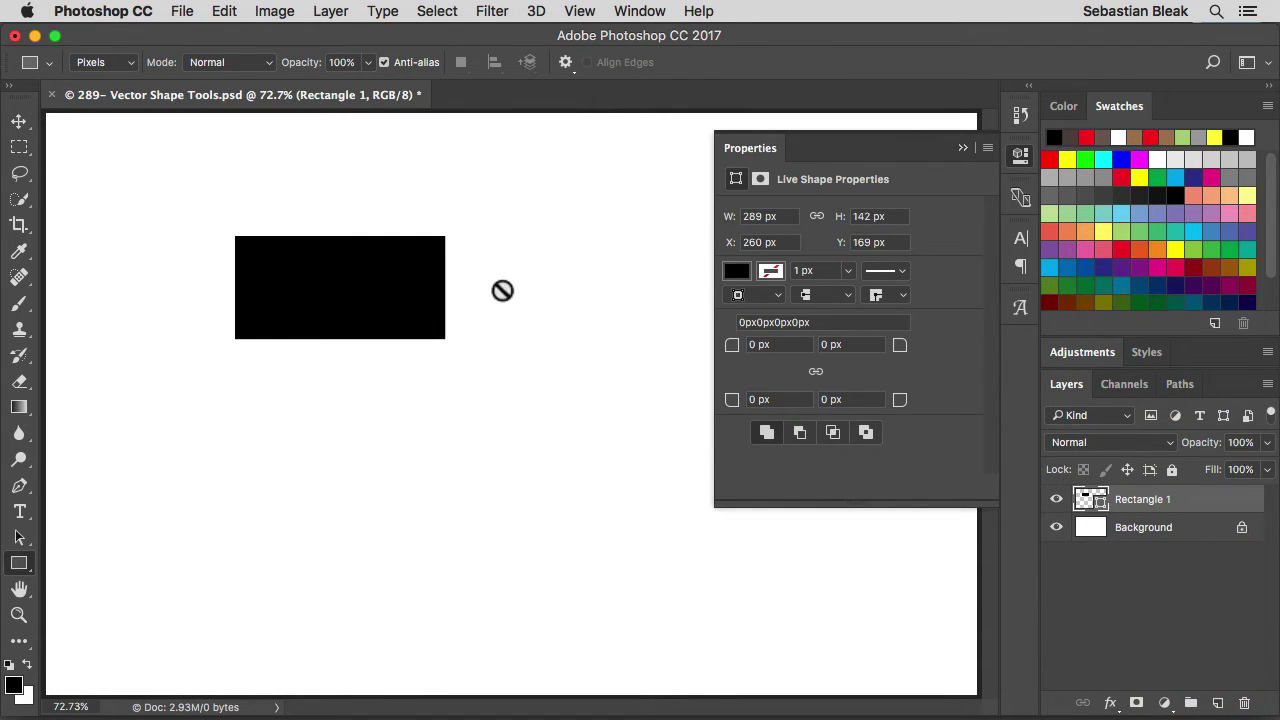
Step: Try drawing in Pixels mode on the rectangle's shape layer, decline rasterizing it, and return the tool to Shape mode
click(473, 184)
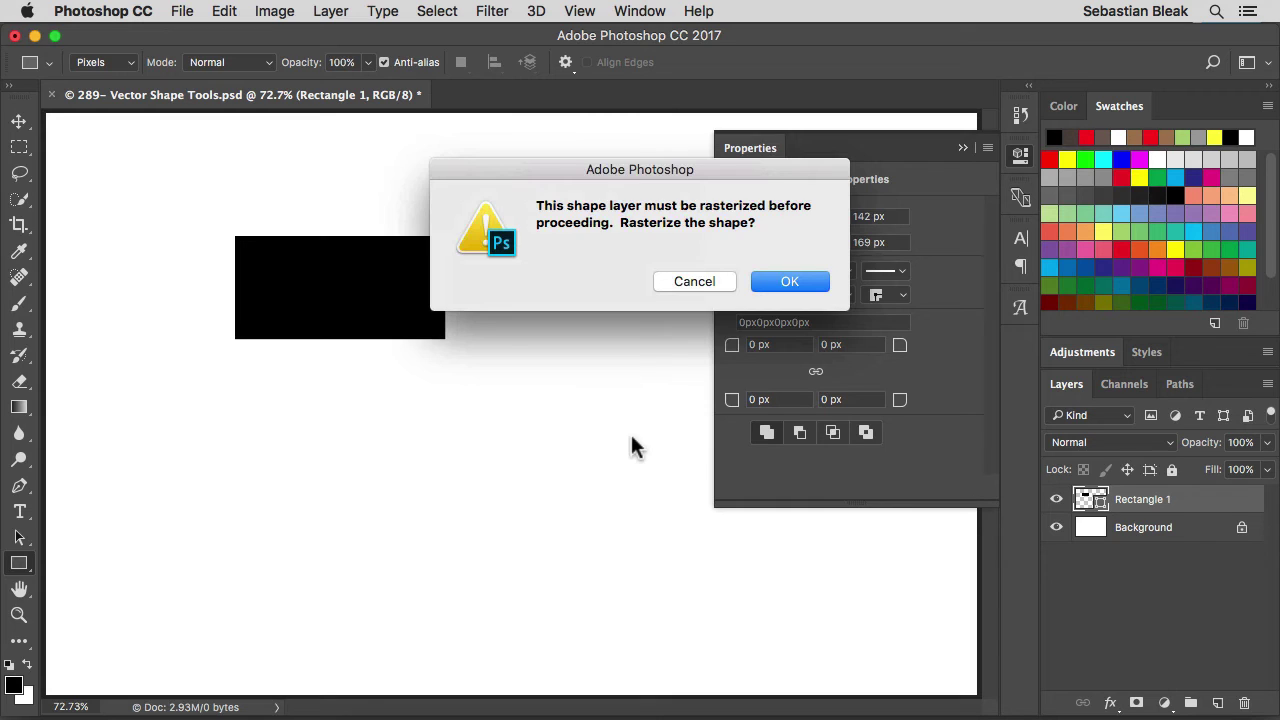
click(670, 284)
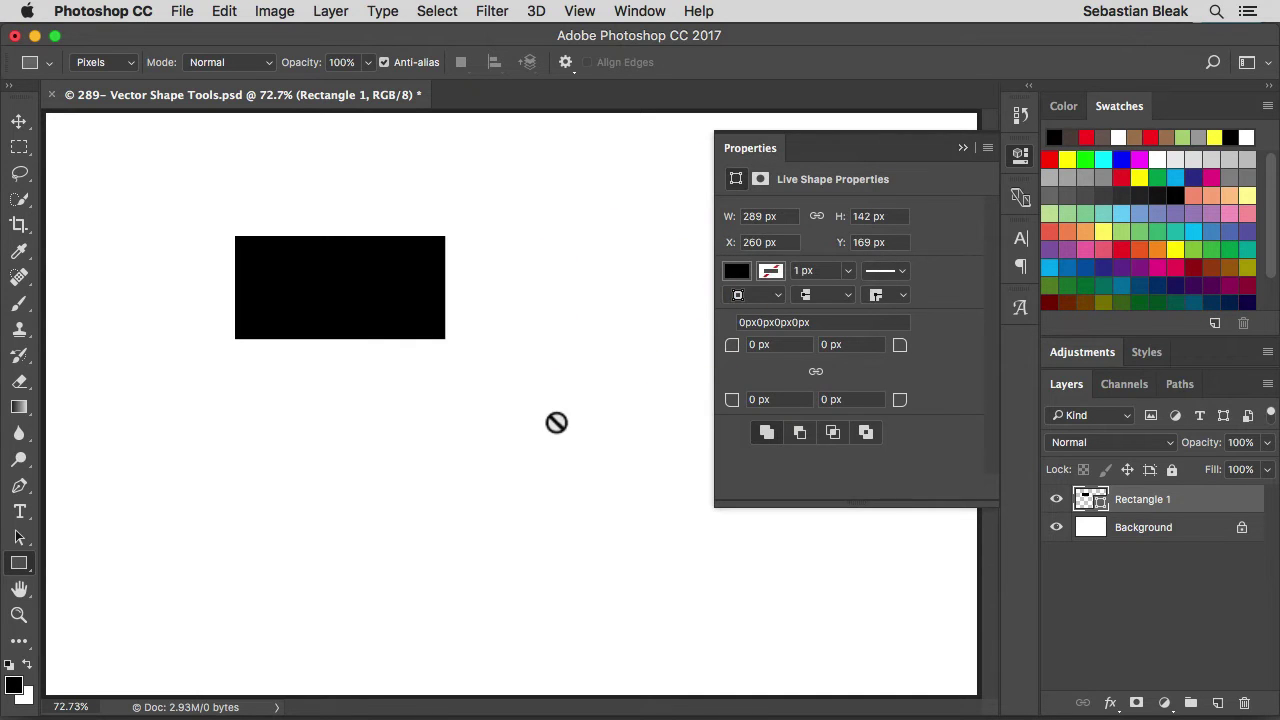
click(105, 62)
click(100, 31)
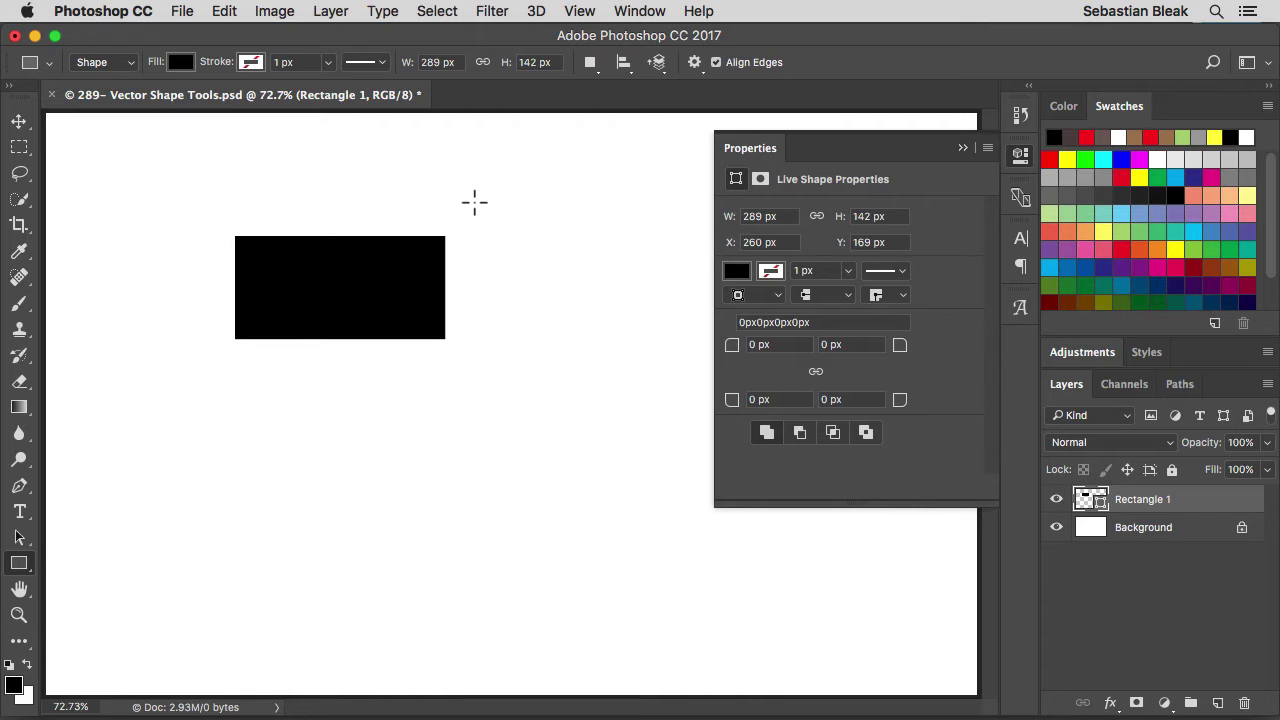
Step: Select the rectangle's path with the Path Selection tool and set the shape's fill to bright red
key(a)
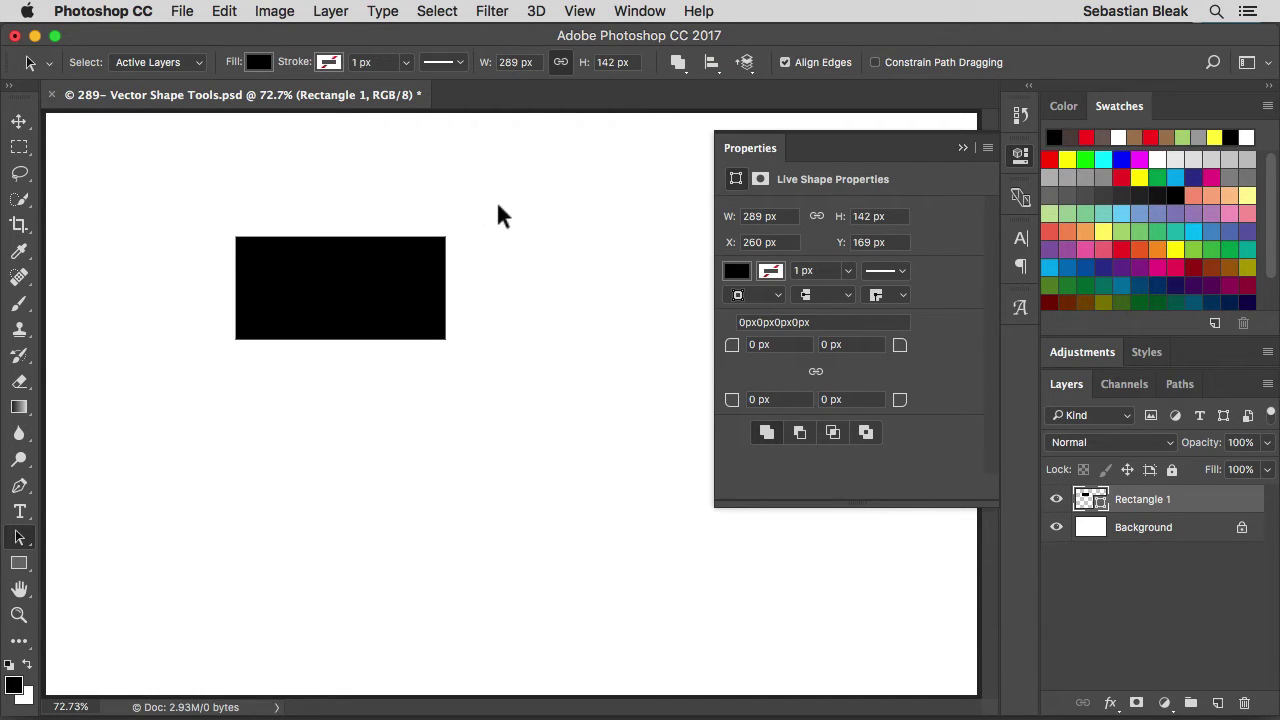
drag(497, 206, 318, 375)
key(u)
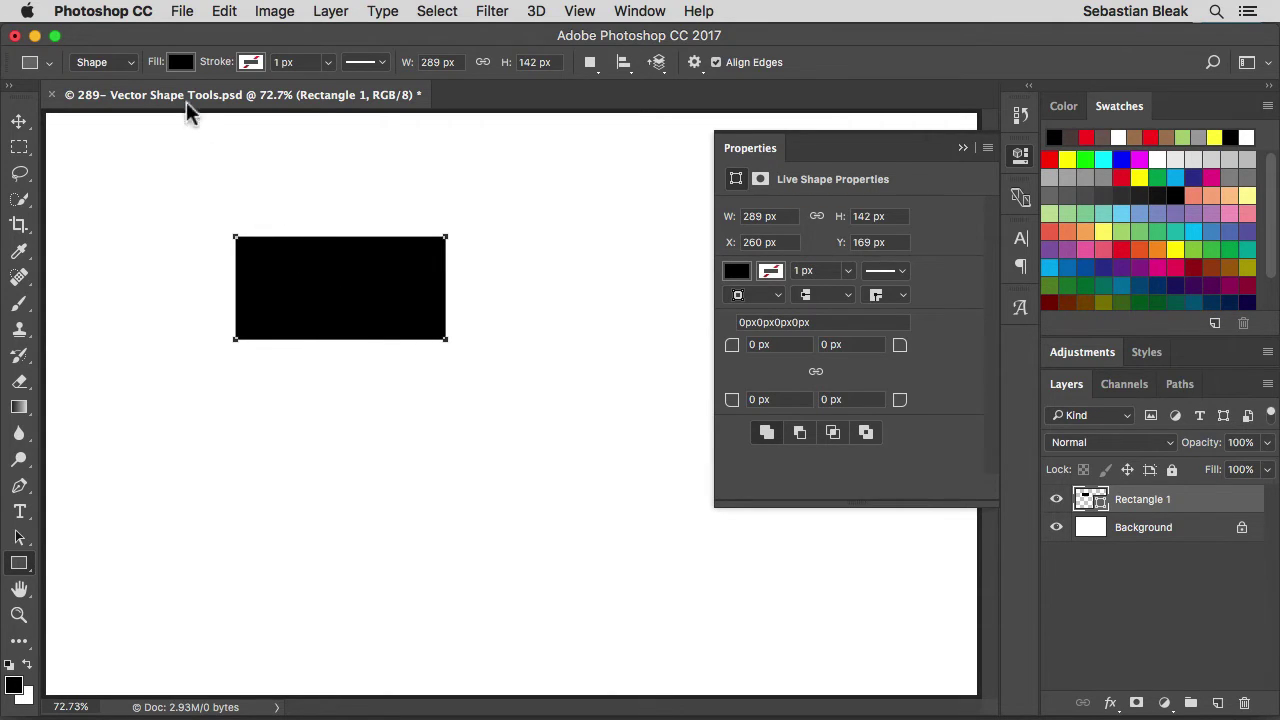
click(179, 62)
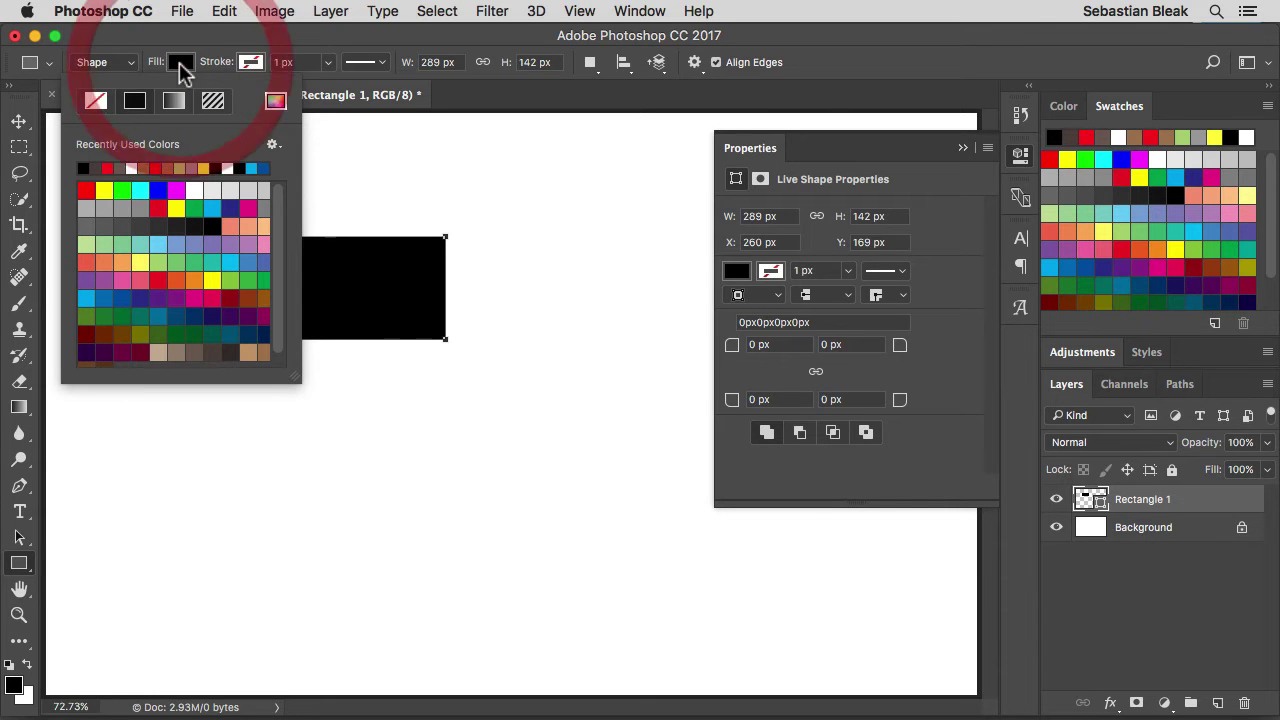
click(86, 190)
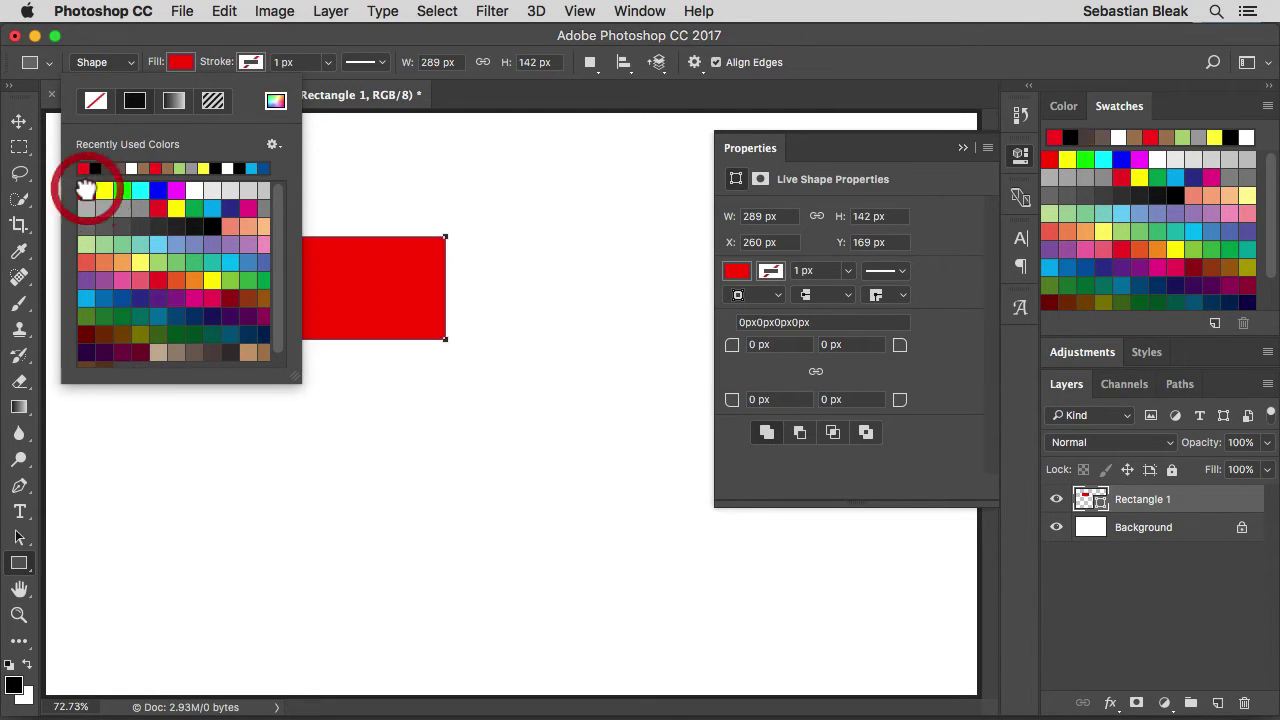
click(179, 62)
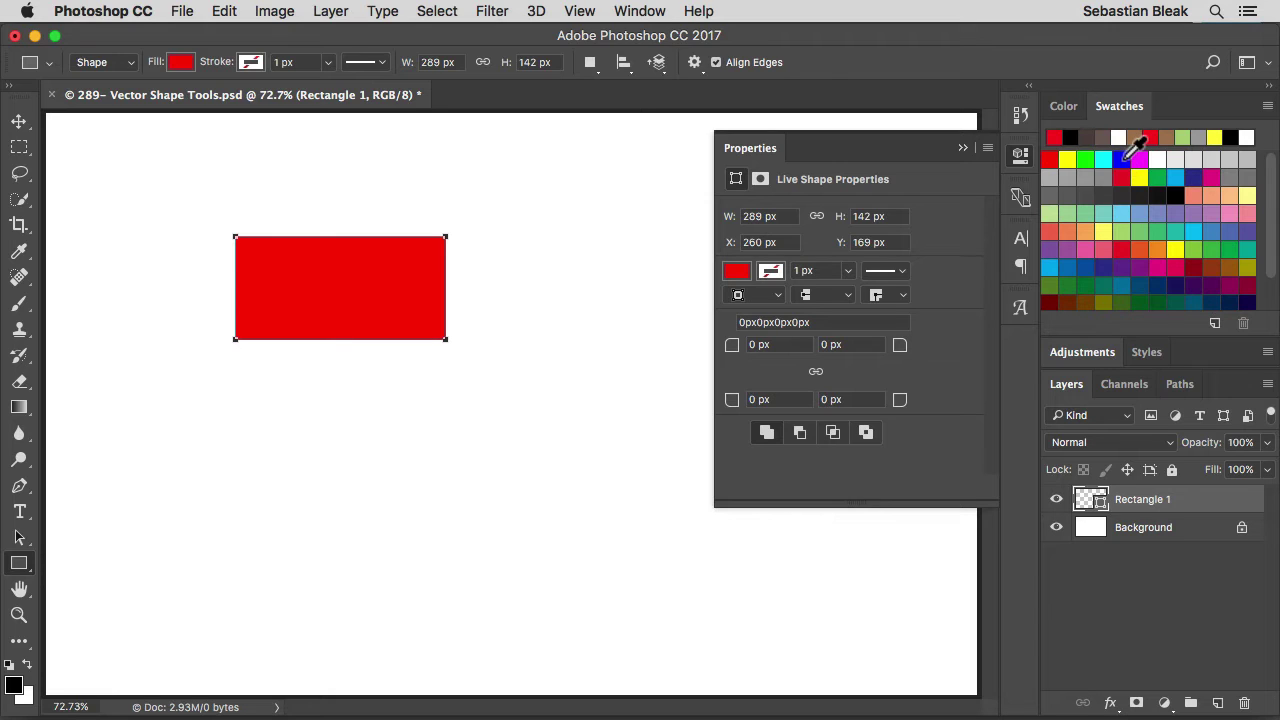
Step: Set the foreground colour to the blue swatch, and switch it to the light yellow swatch
click(1125, 158)
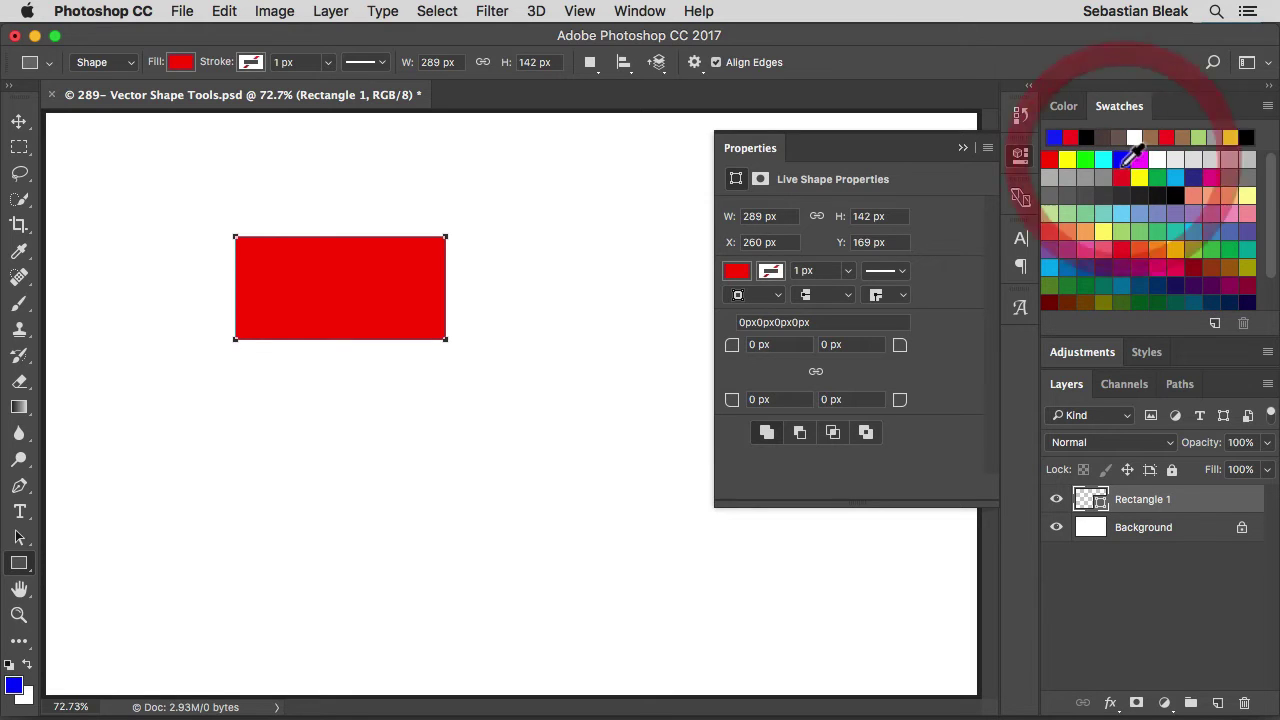
click(1106, 236)
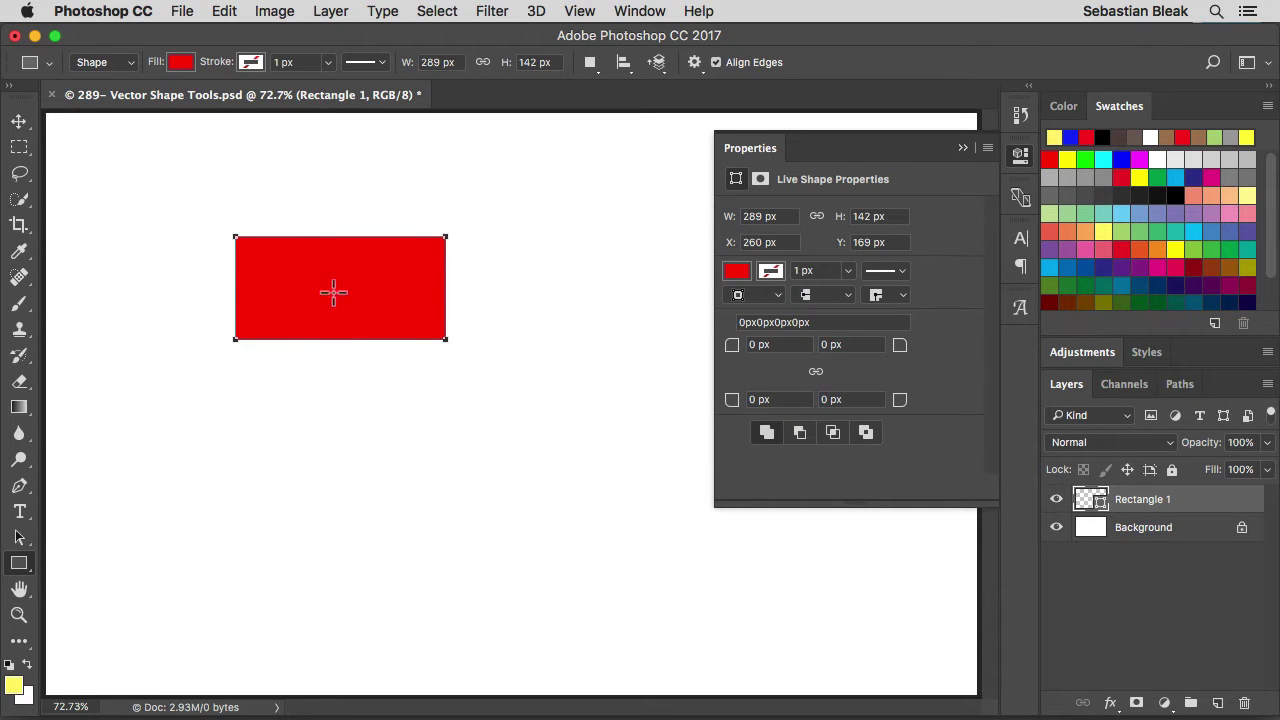
click(180, 64)
click(188, 63)
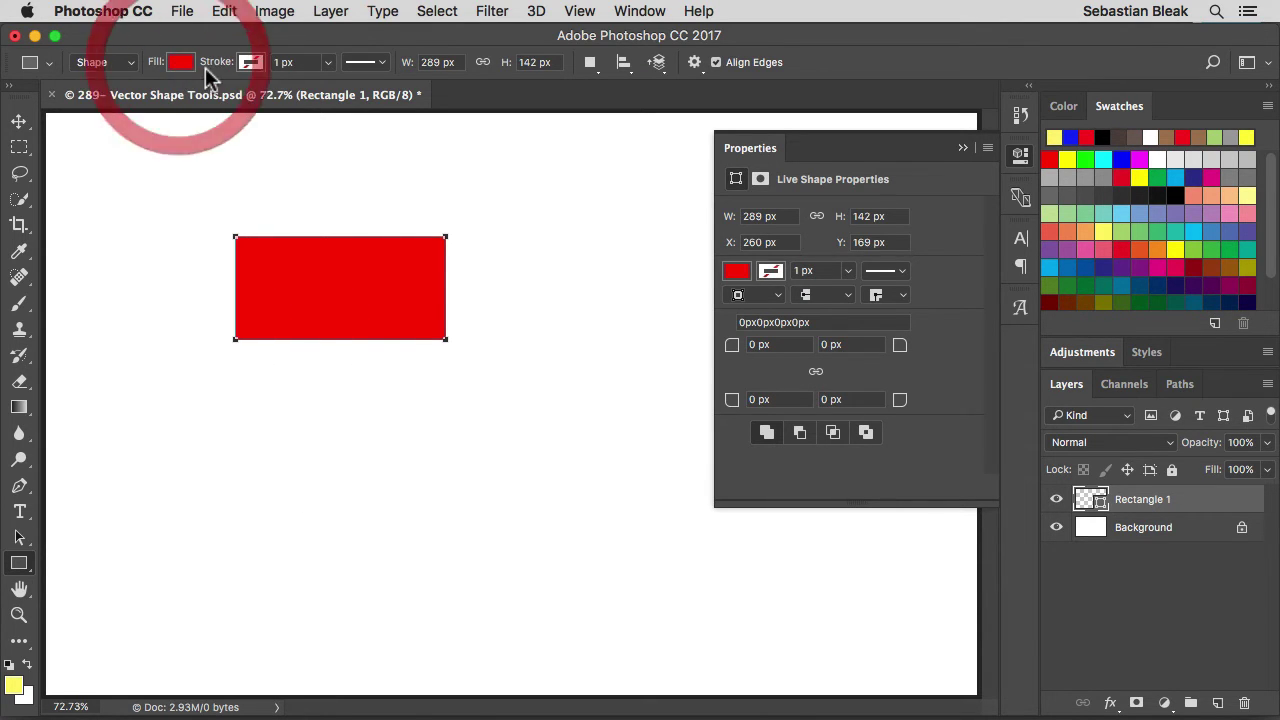
Step: Give the red rectangle a very dark brown stroke with a width of 10 px
click(243, 61)
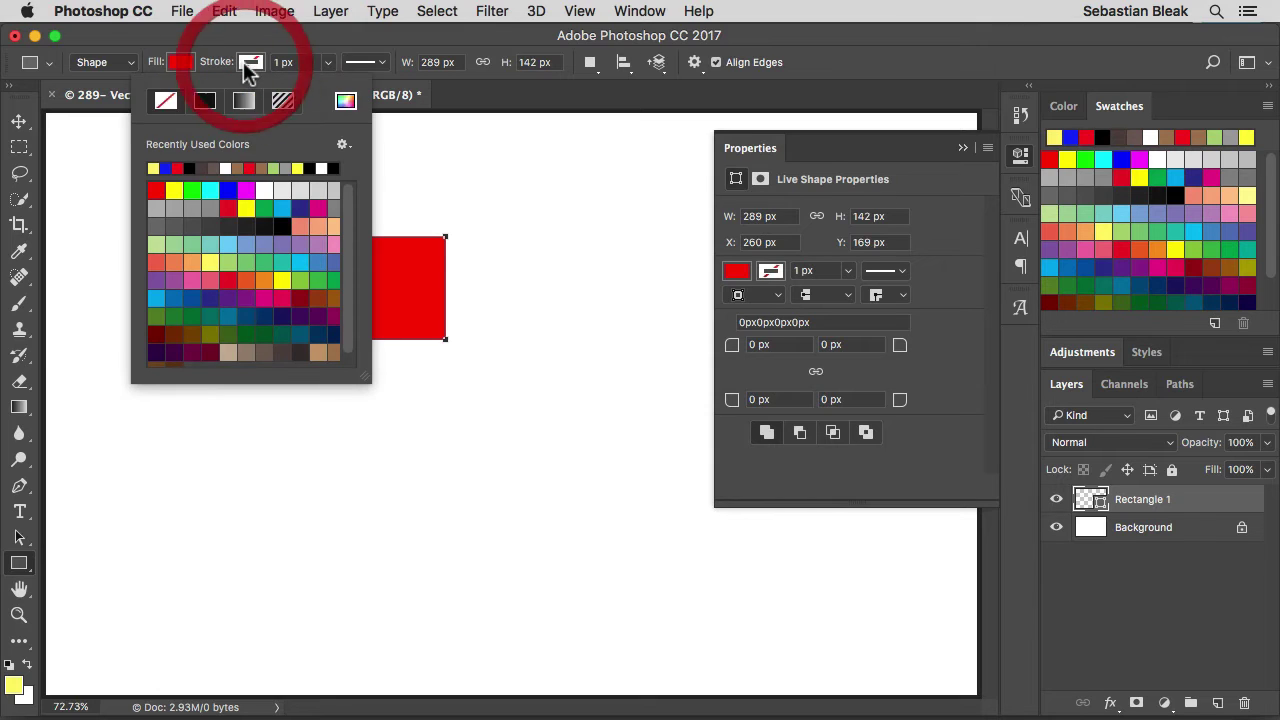
click(299, 354)
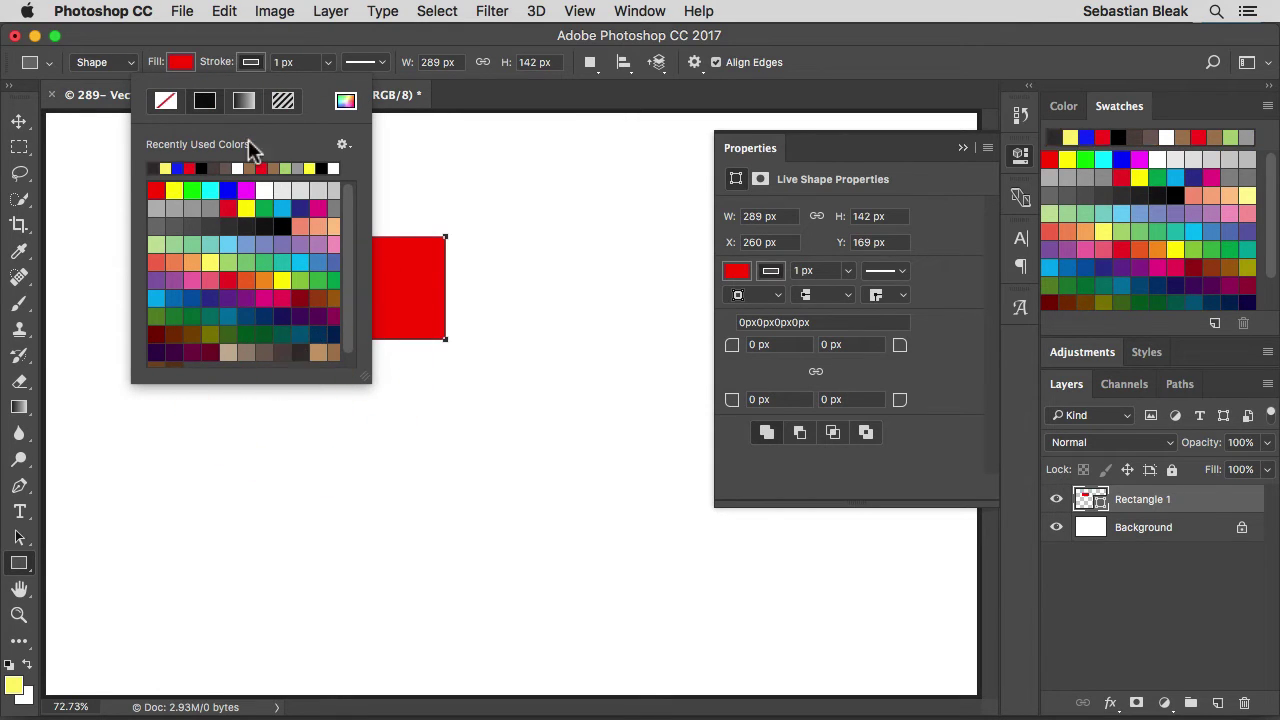
click(248, 62)
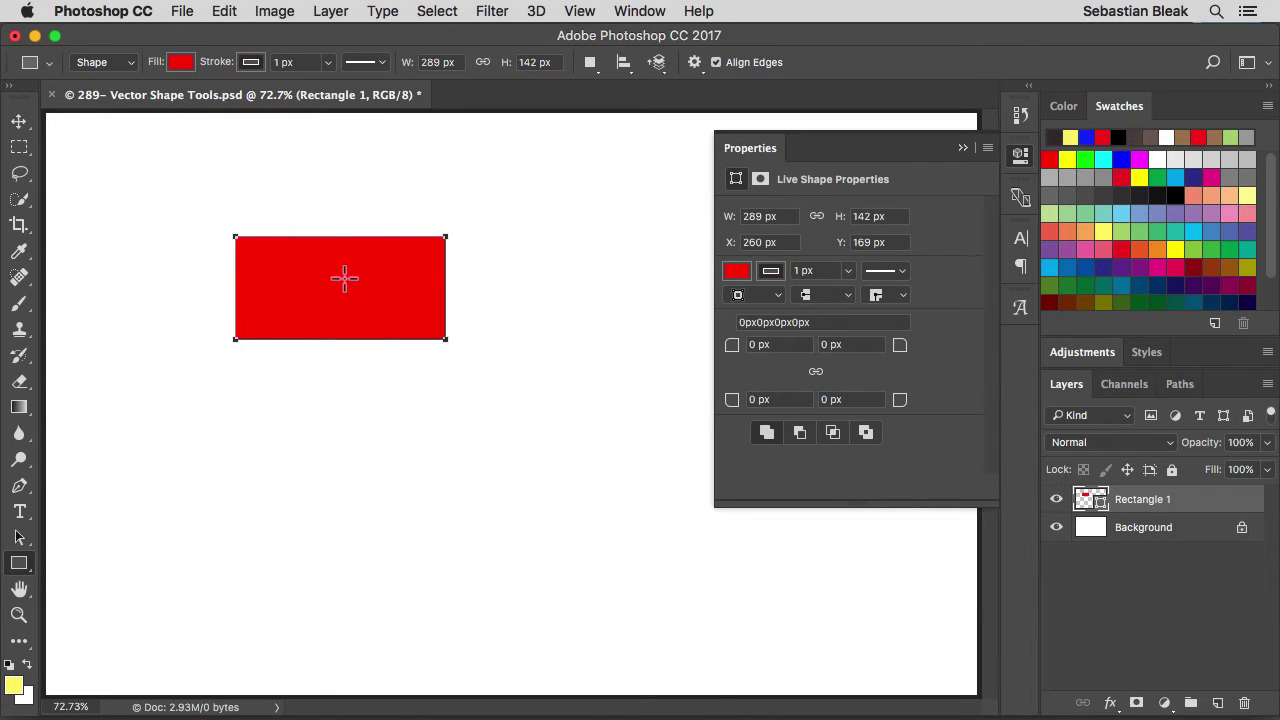
click(284, 62)
text(10)
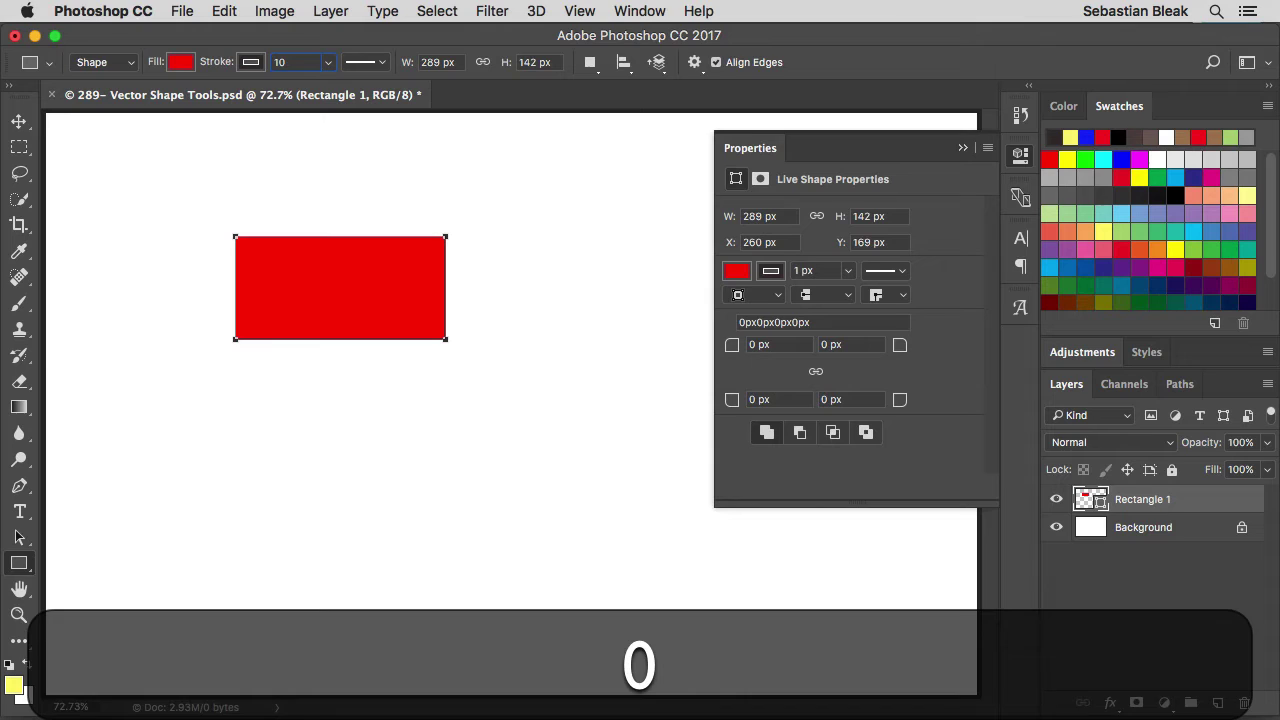
key(Return)
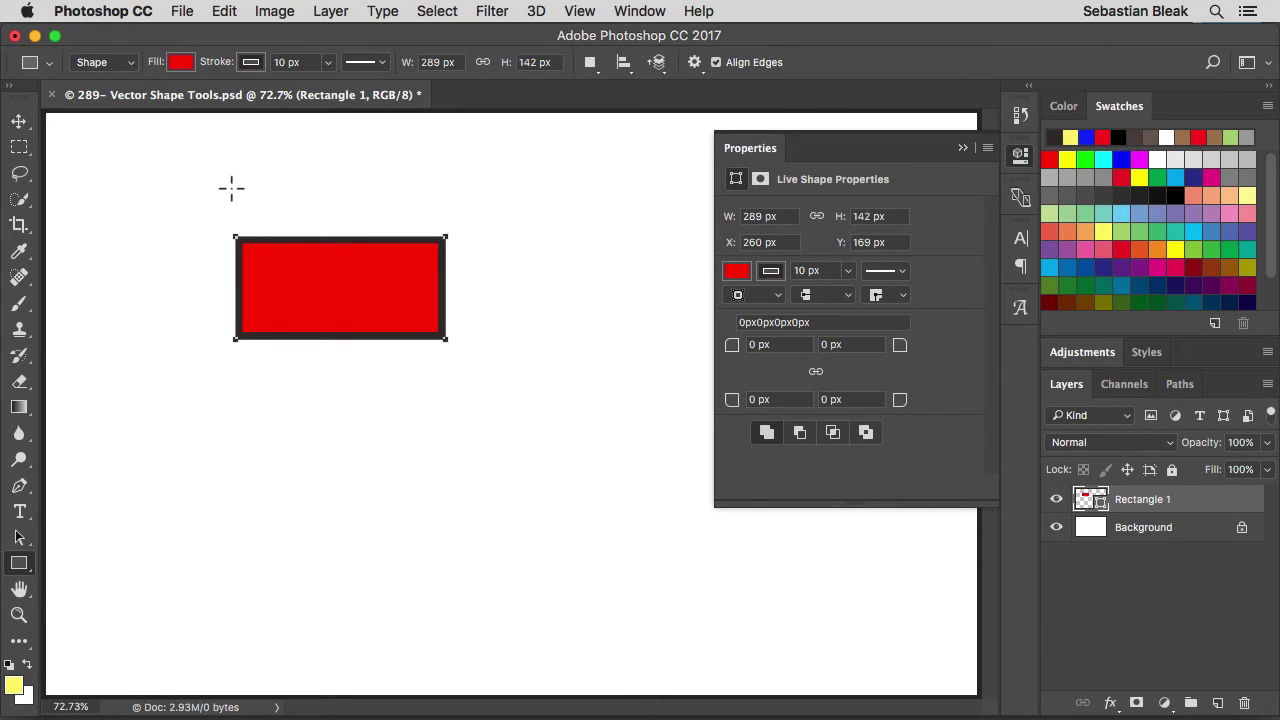
Step: Increase the rectangle's stroke width to 12 px
click(217, 66)
mouse_move(217, 66)
mouse_down()
mouse_move(248, 70)
mouse_move(222, 80)
mouse_up()
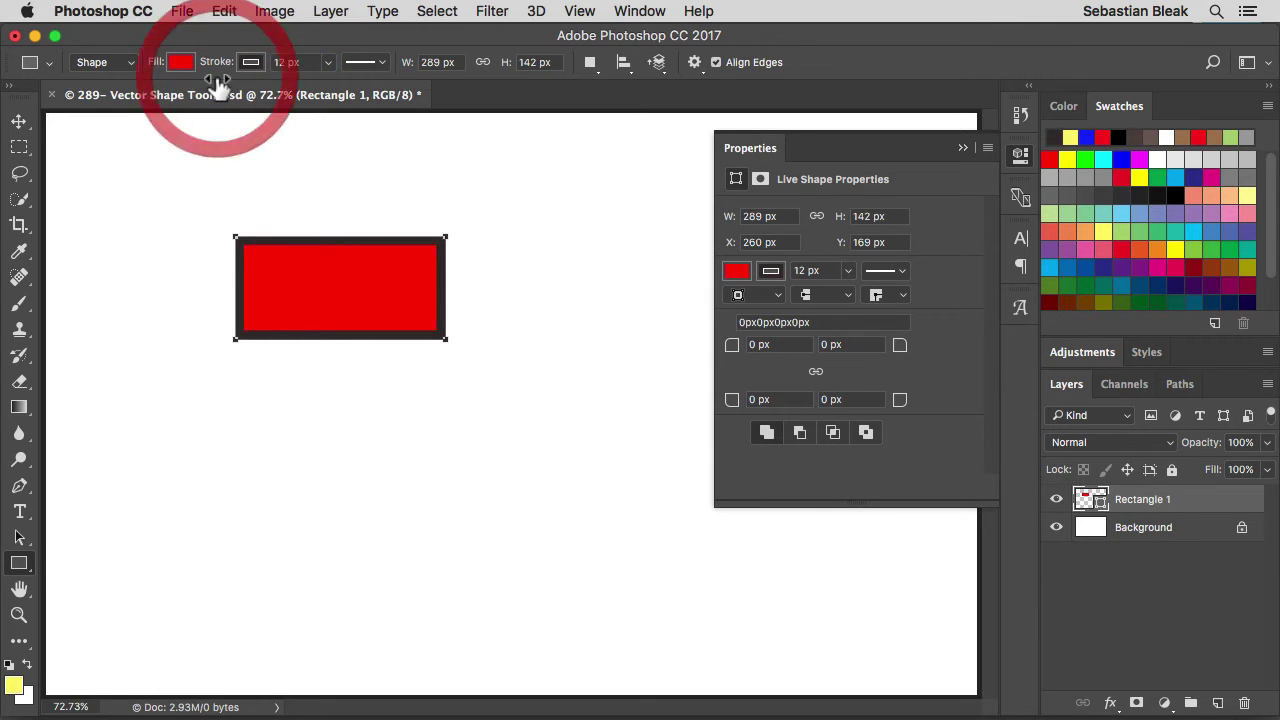
Step: Review the rectangle's stroke options for line style, alignment, caps, corners and dashes without changing them
click(381, 62)
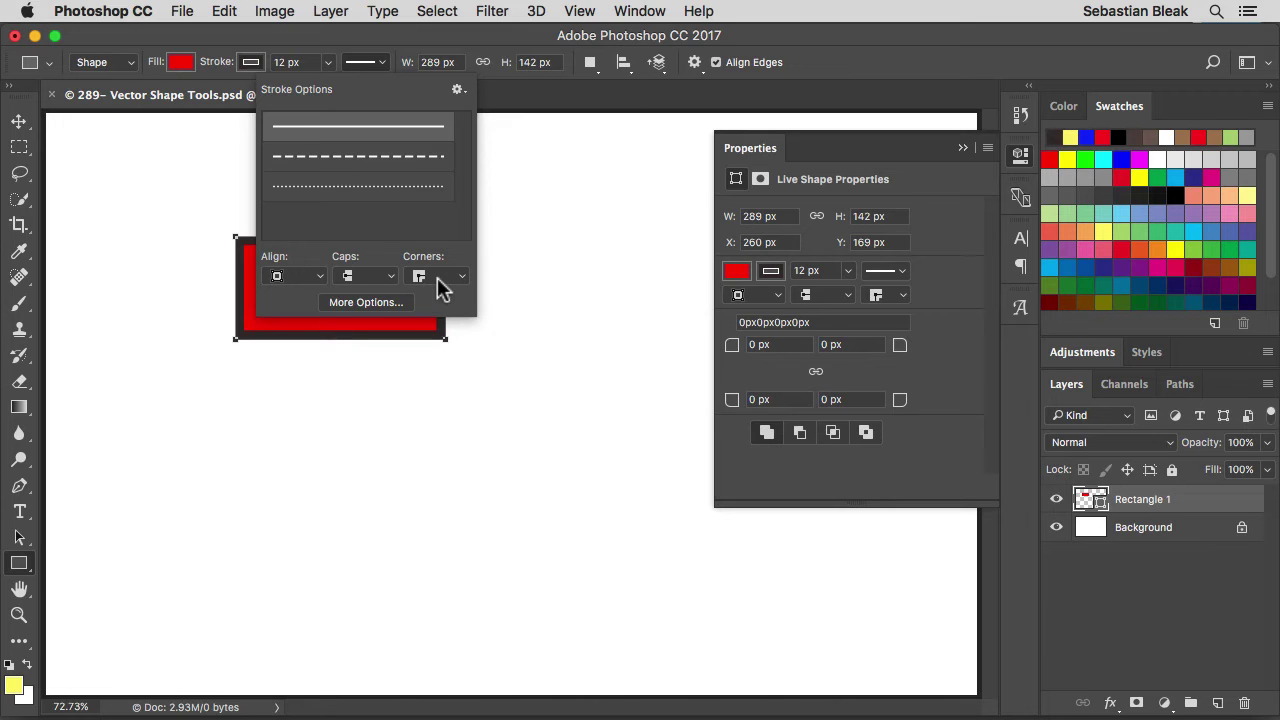
click(392, 303)
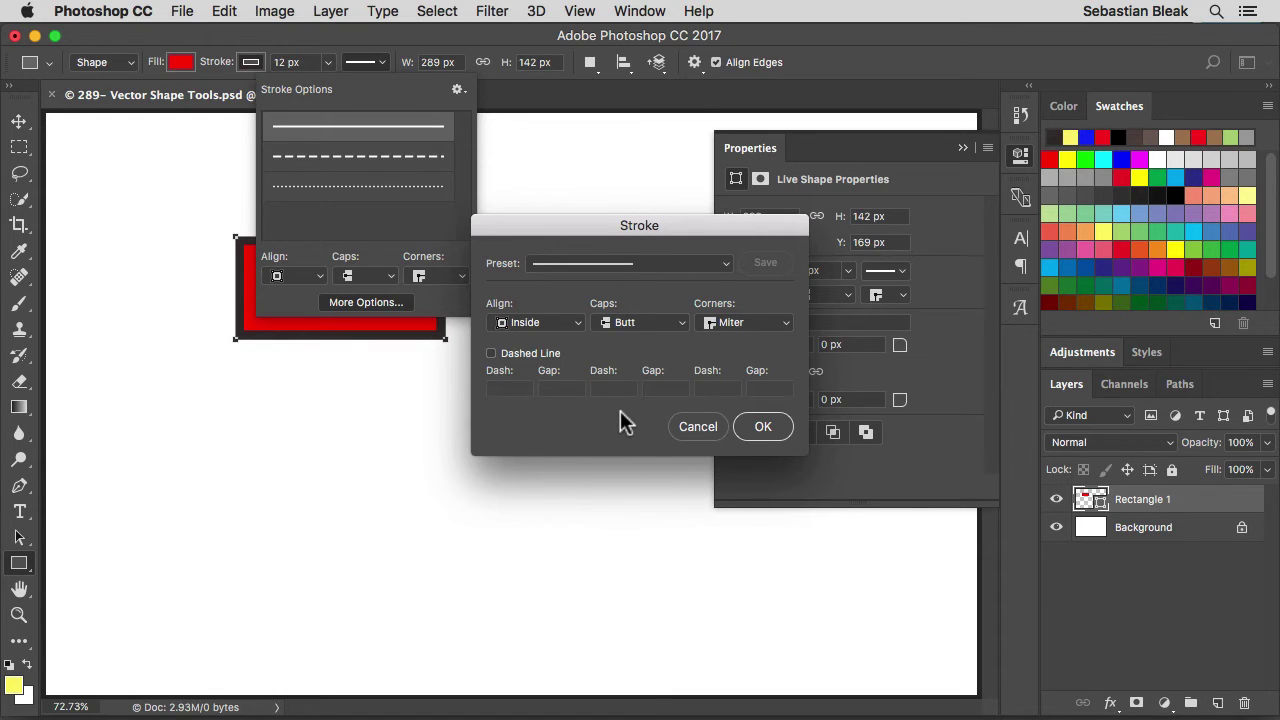
click(698, 428)
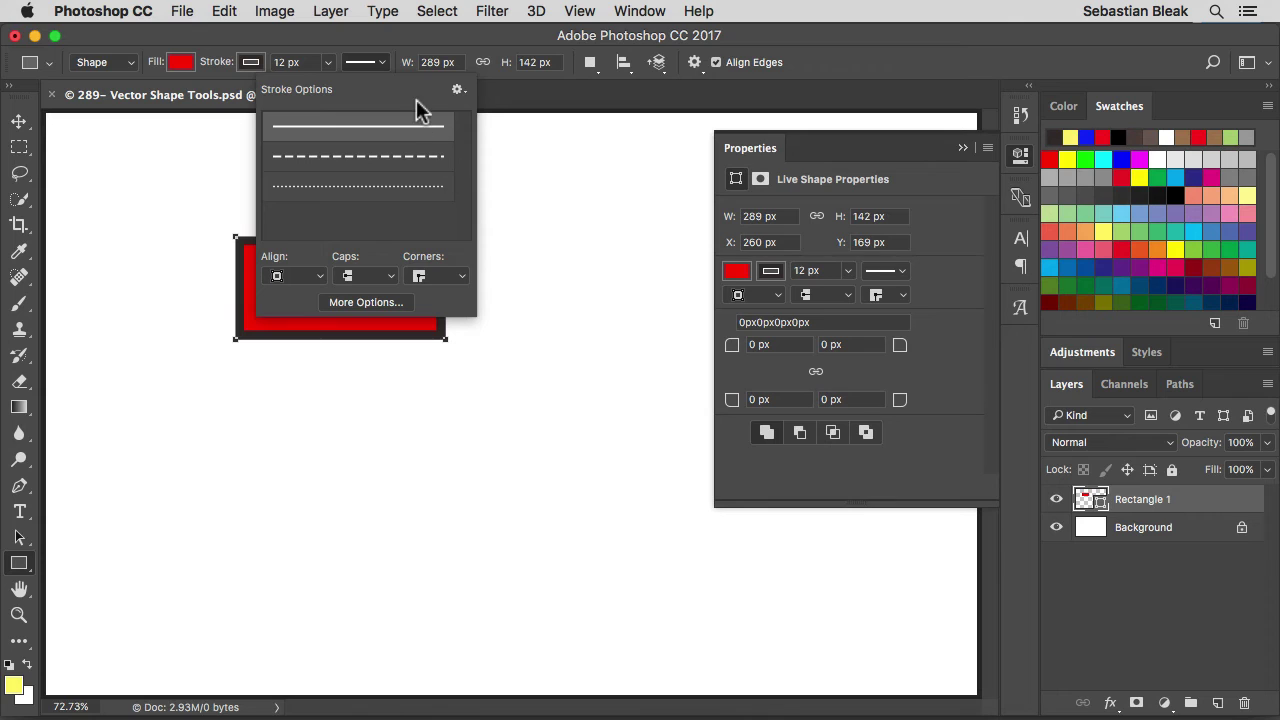
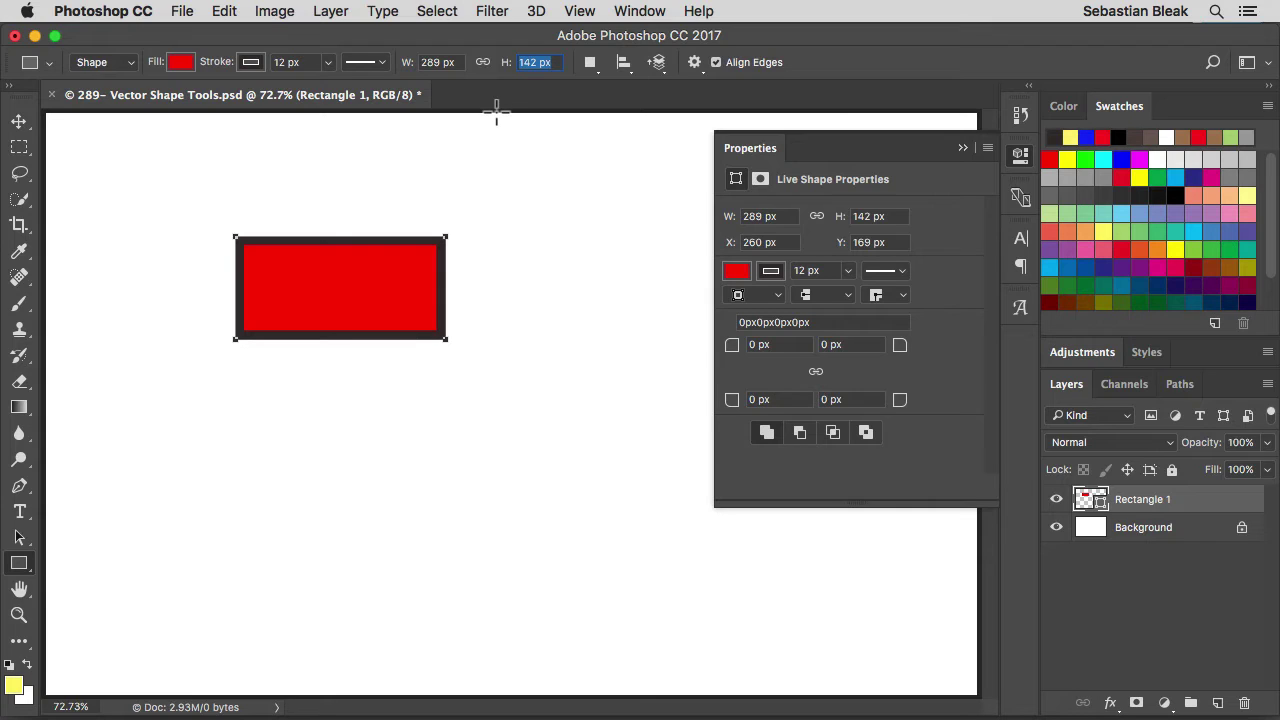
Step: With the dimensions unlinked, set the rectangle's width to 550 px and its height to 250 px
click(482, 62)
click(485, 63)
click(440, 62)
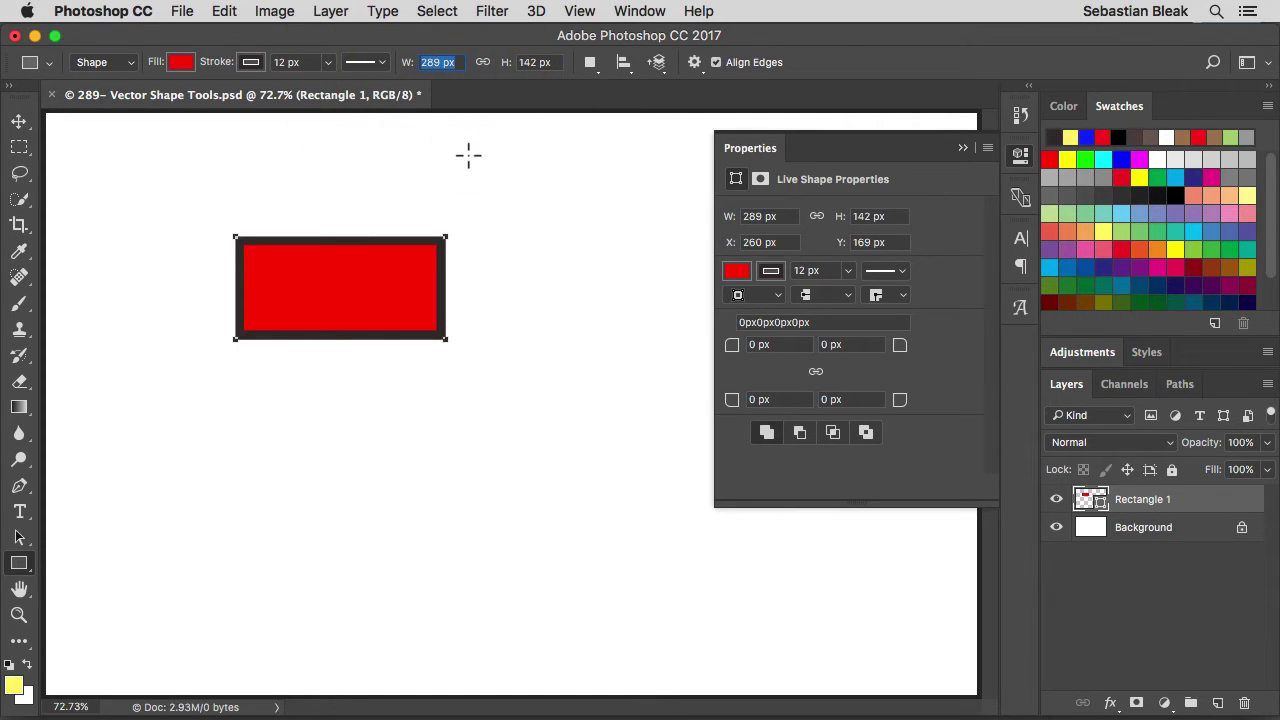
text(550)
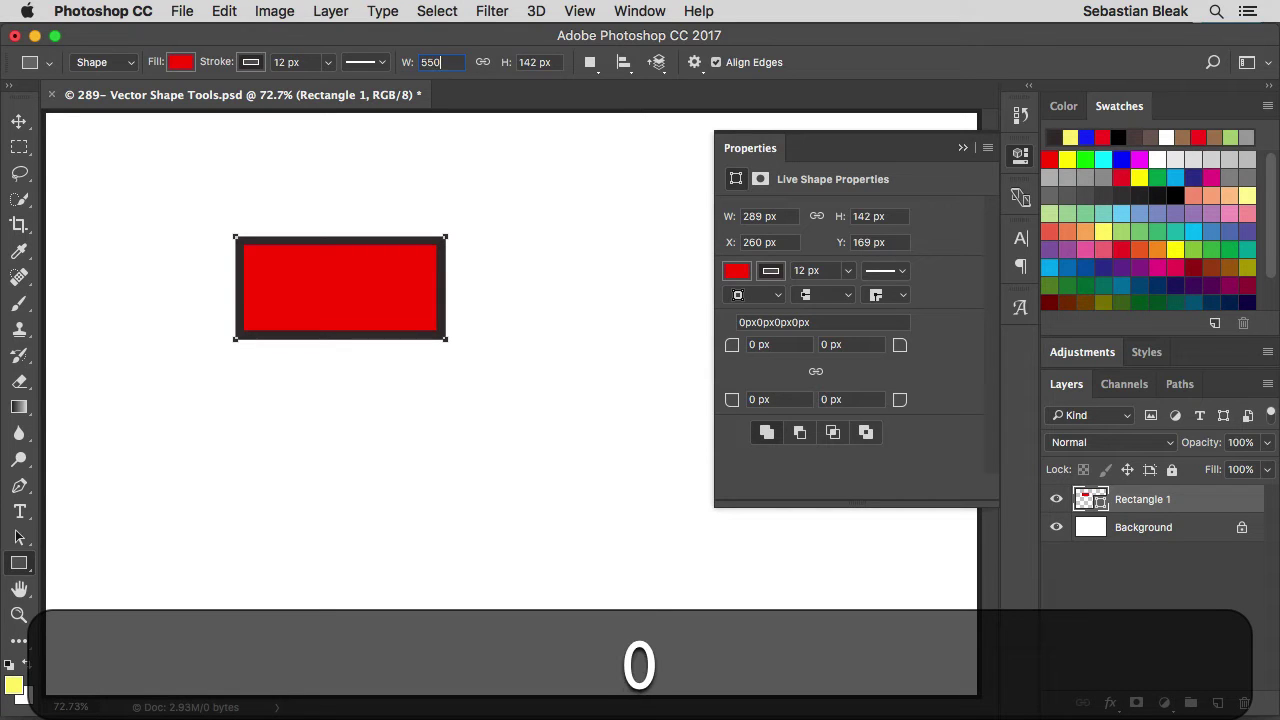
key(Return)
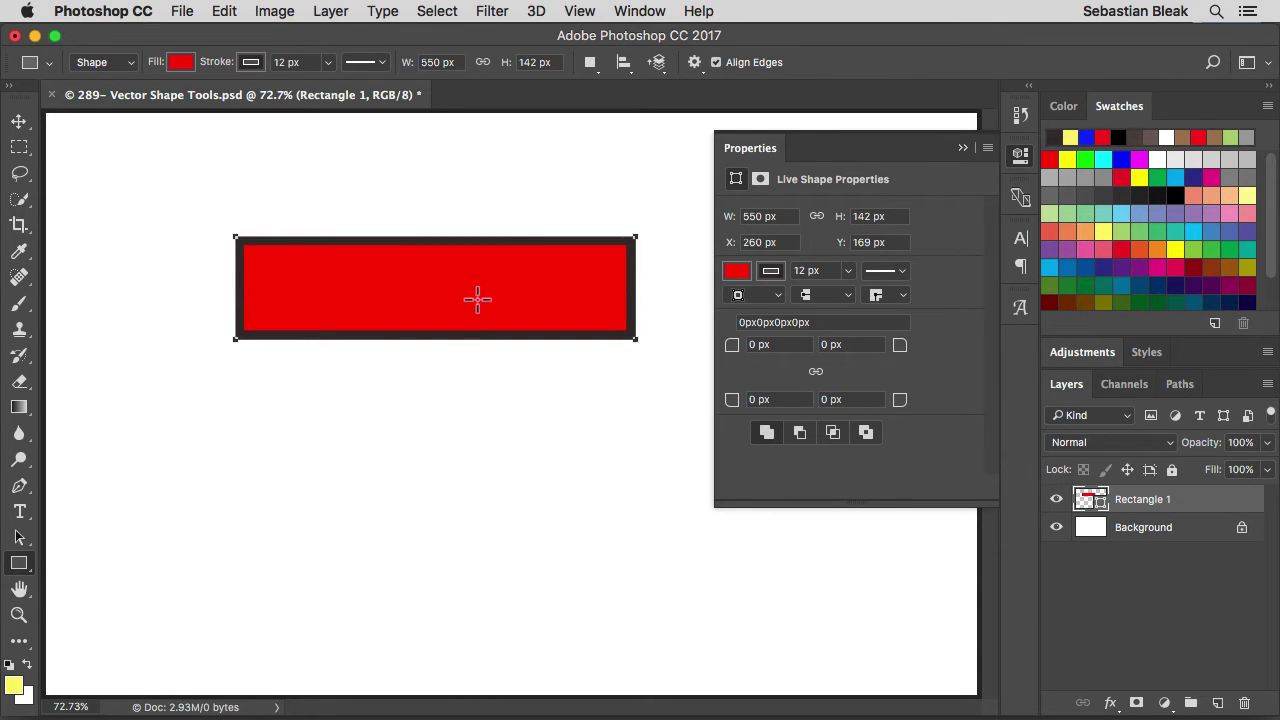
click(530, 62)
text(250)
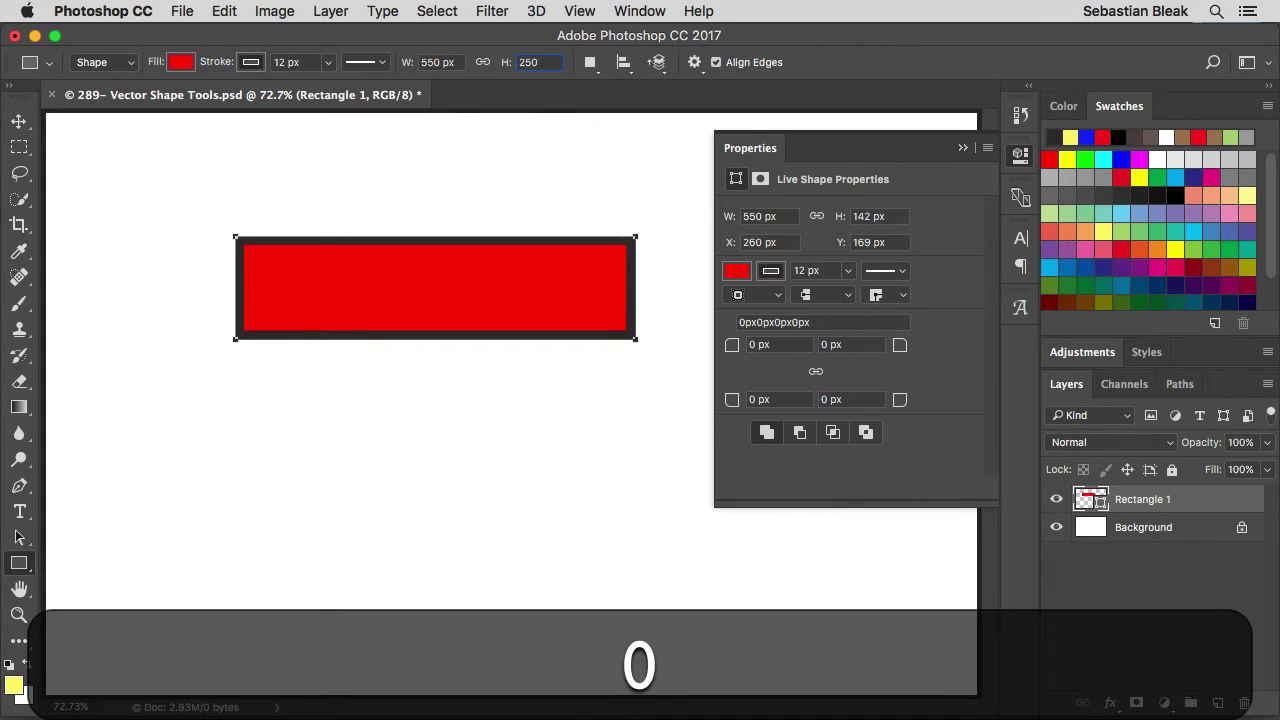
key(Return)
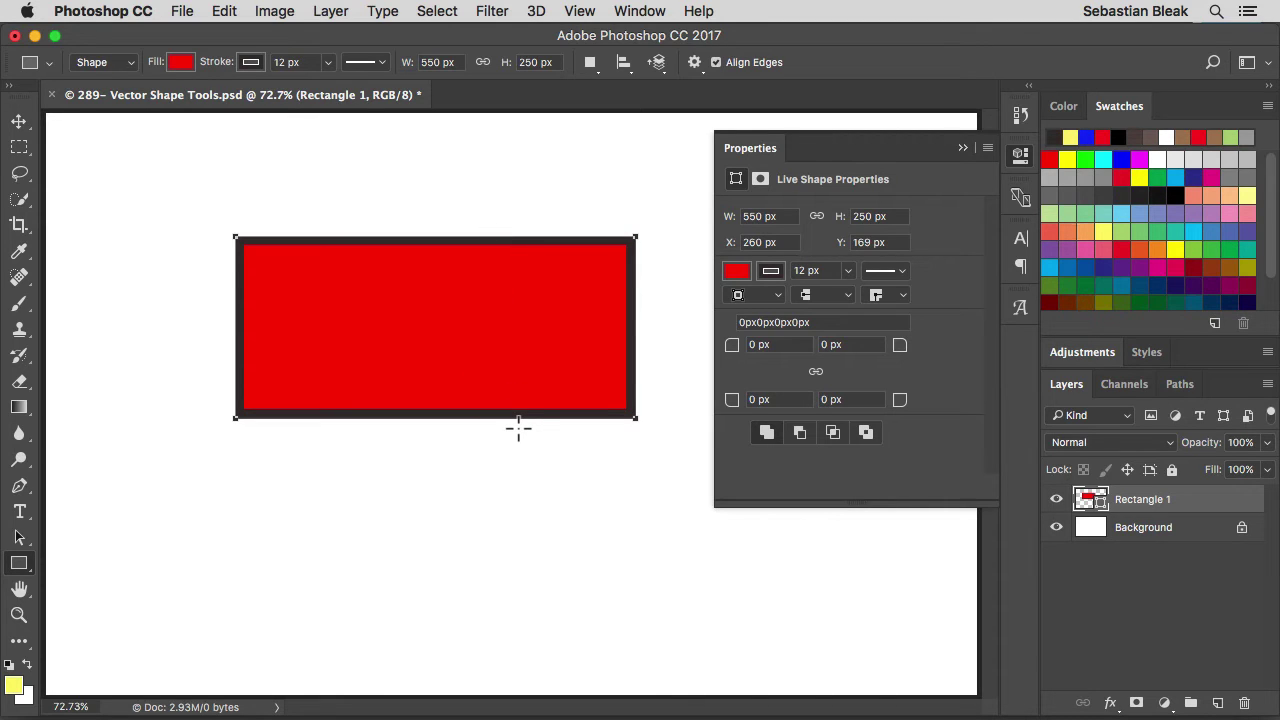
Step: Link the rectangle's width and height, and set its height to 200 px so it scales proportionally
click(480, 63)
click(520, 63)
text(200)
key(Return)
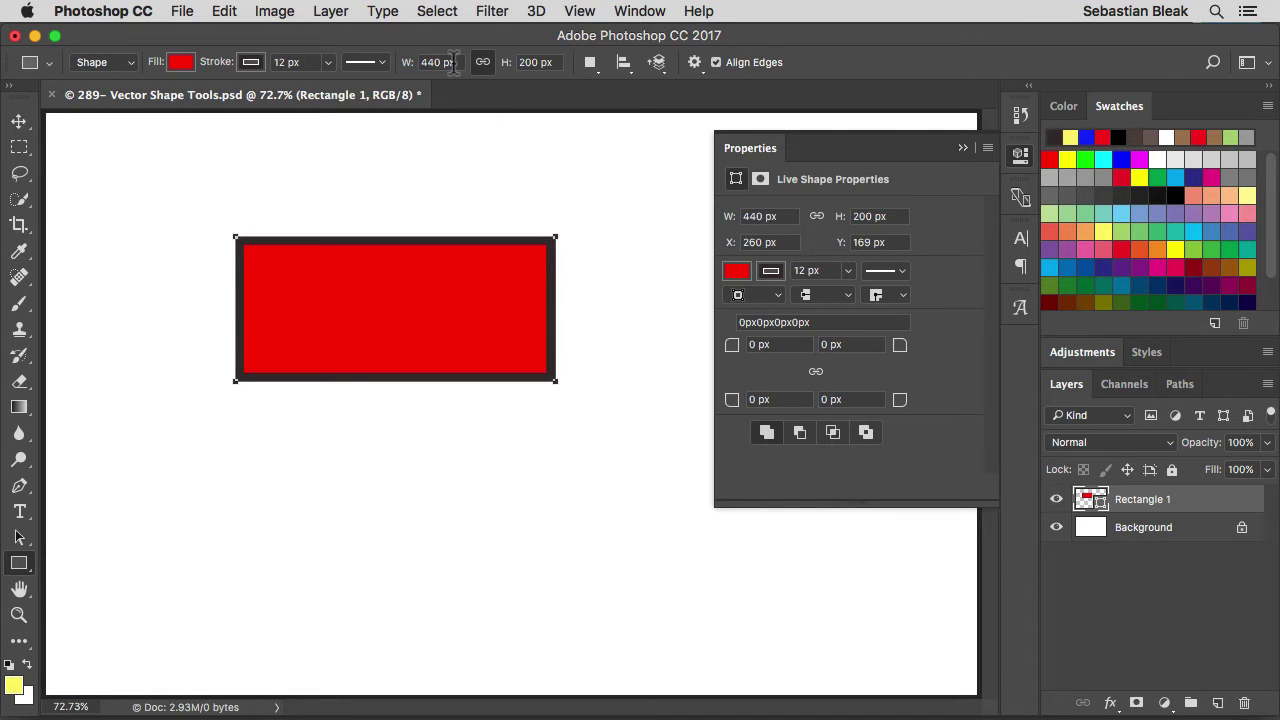
click(410, 62)
Step: Draw a second rectangle about 243 by 320 px over the first on a new layer, and delete that layer
click(596, 66)
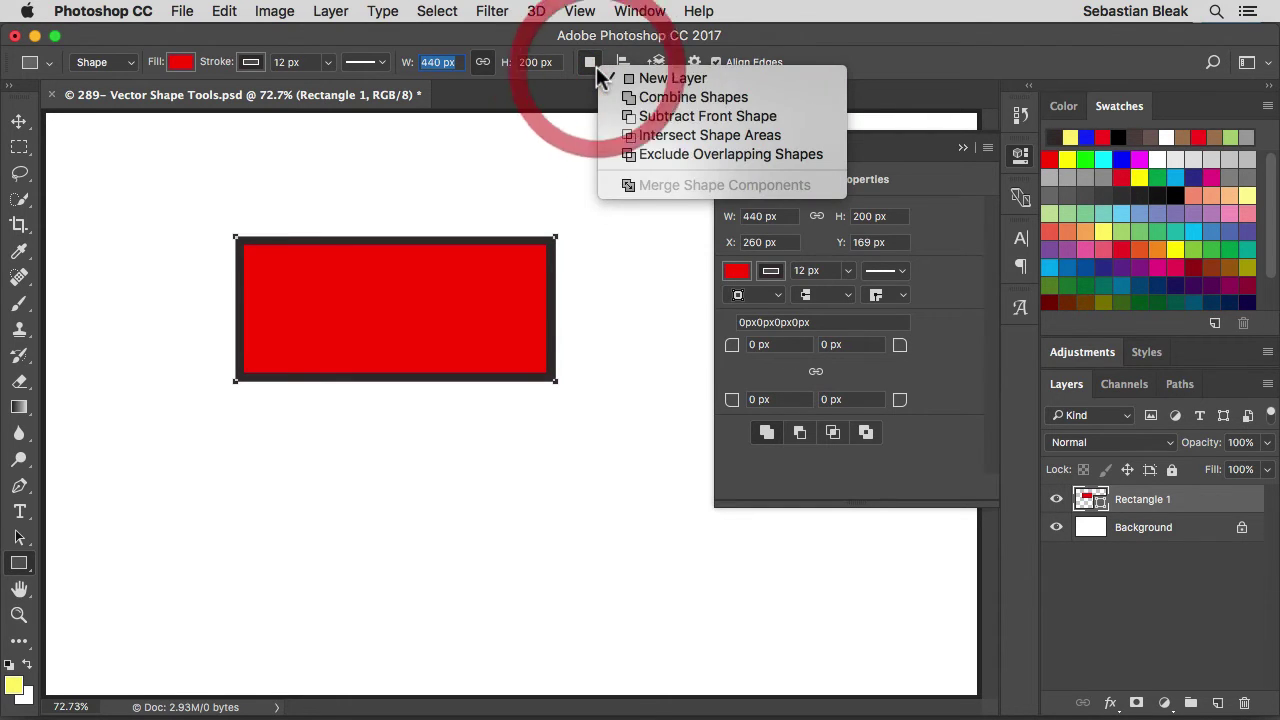
click(740, 78)
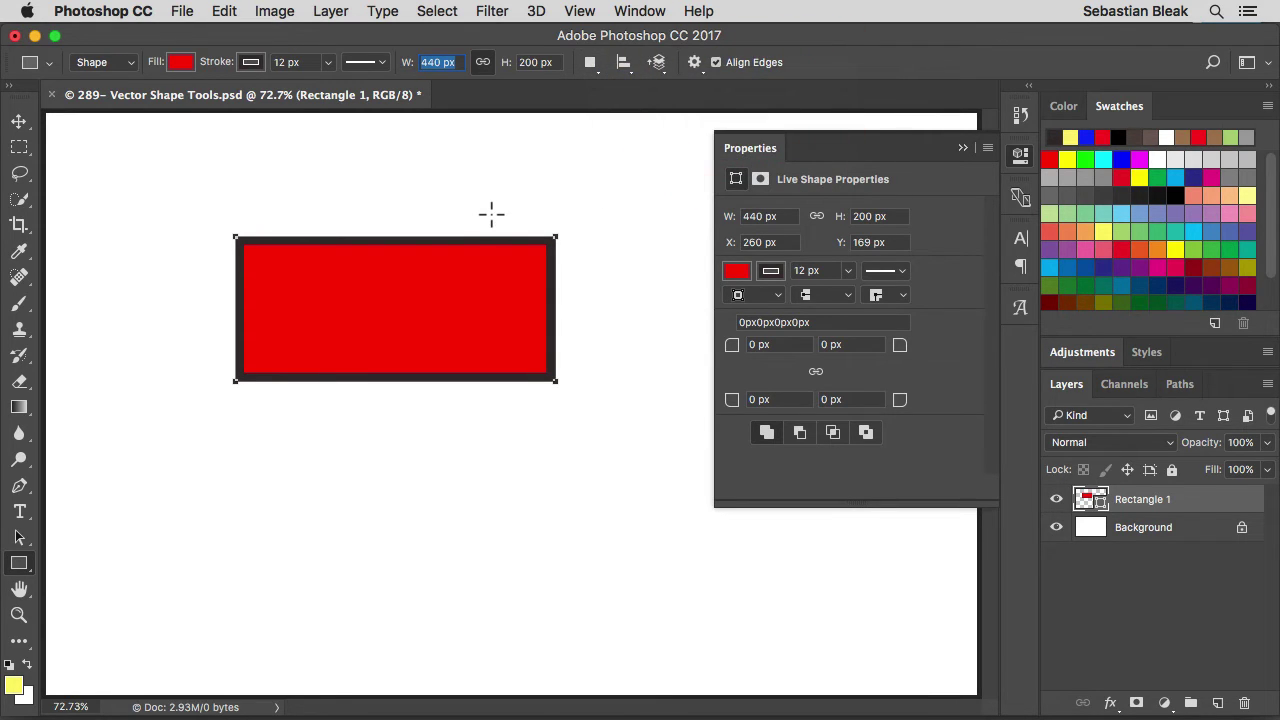
key(Return)
drag(332, 389, 509, 157)
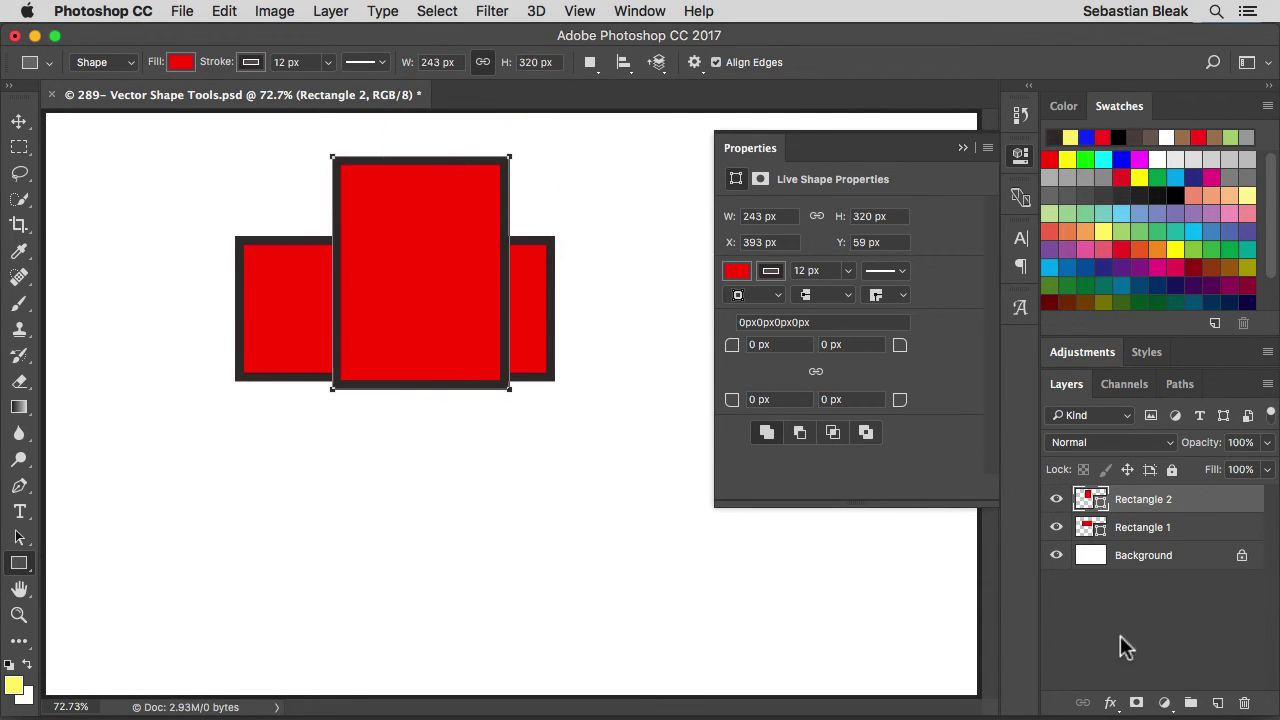
mouse_move(1205, 500)
mouse_down()
mouse_move(1197, 534)
mouse_move(1212, 510)
mouse_move(1220, 666)
mouse_move(1244, 703)
mouse_up()
click(1212, 510)
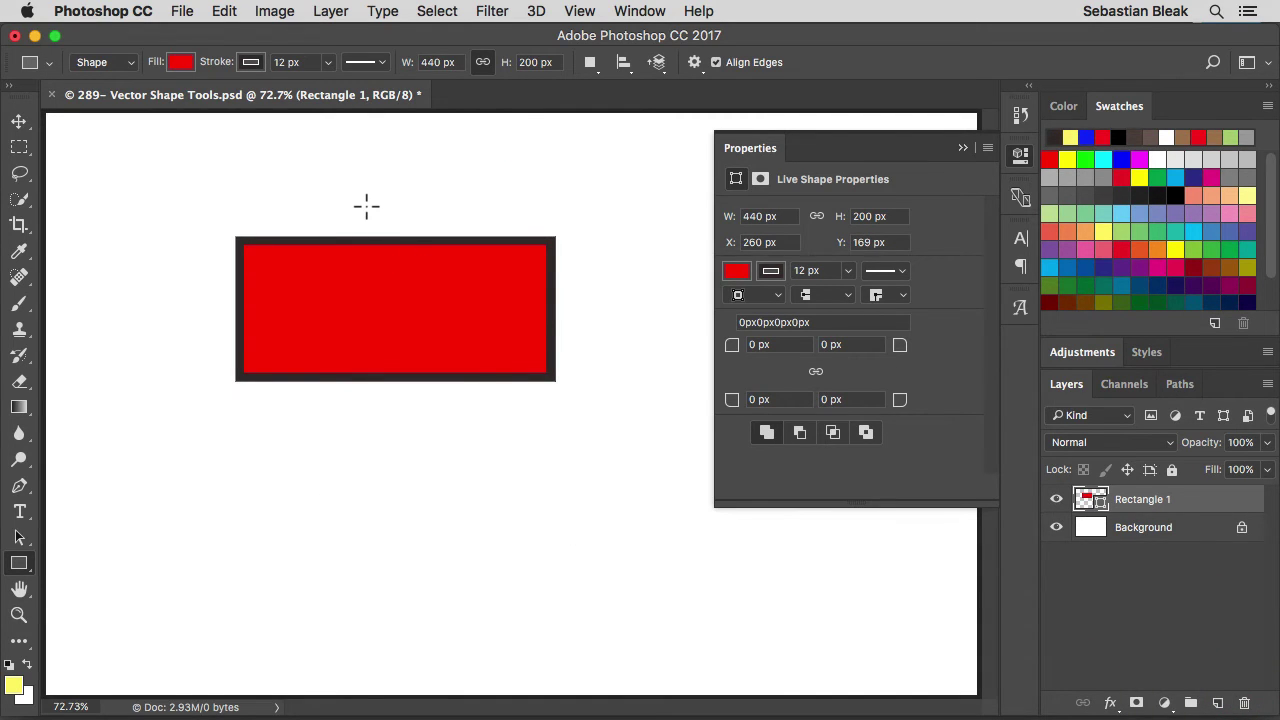
Step: With the Ellipse tool set to Combine Shapes, draw an ellipse about 250 by 392 px over the rectangle's left half on the same layer
key(shift+u)
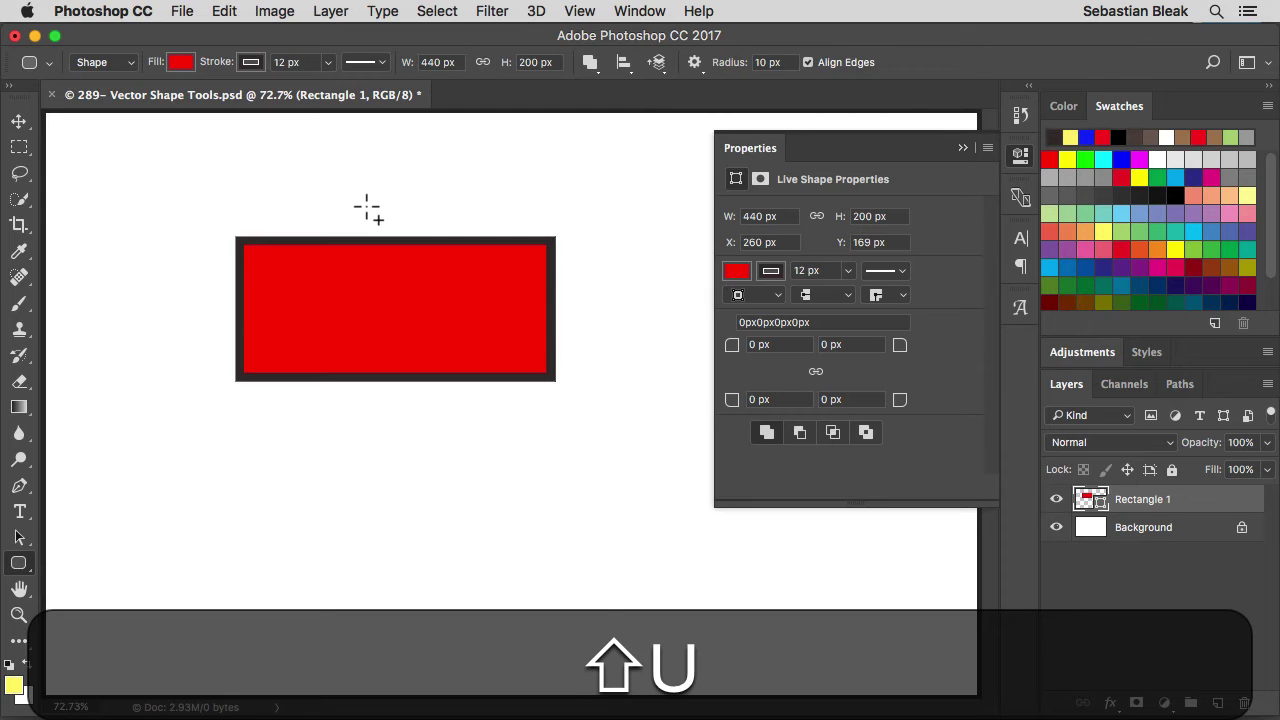
key(shift+u)
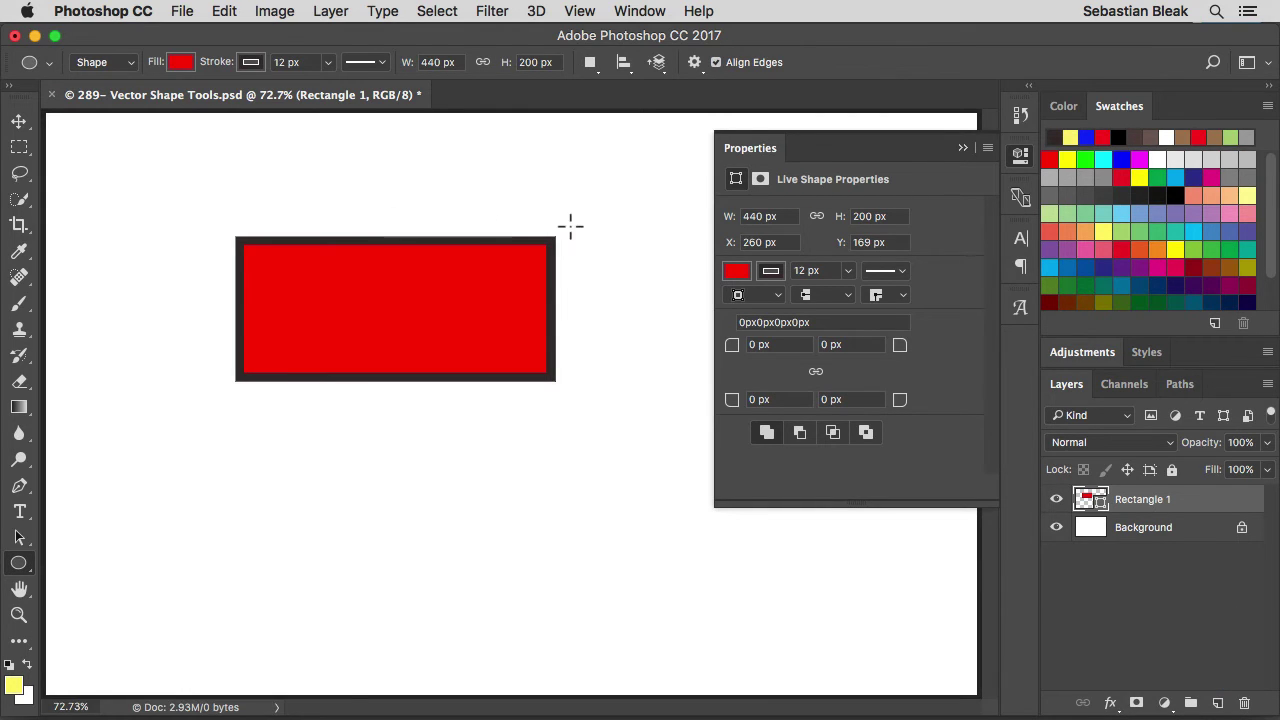
click(589, 66)
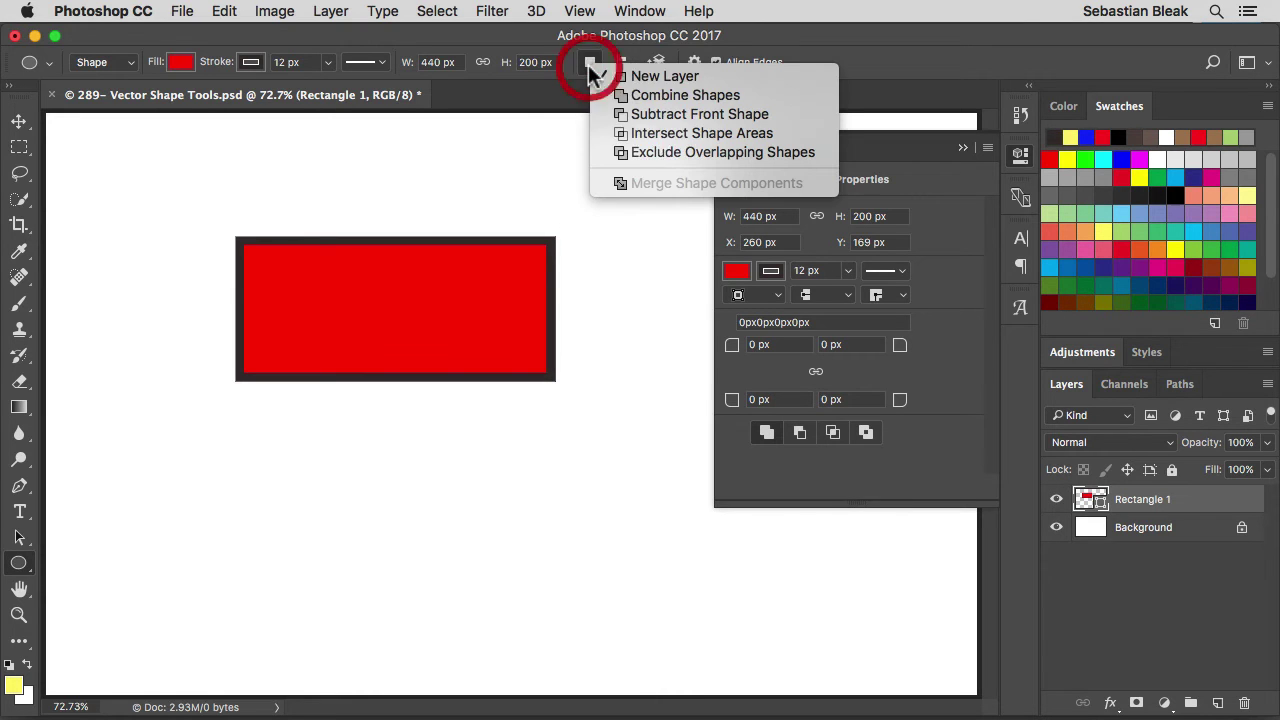
click(620, 95)
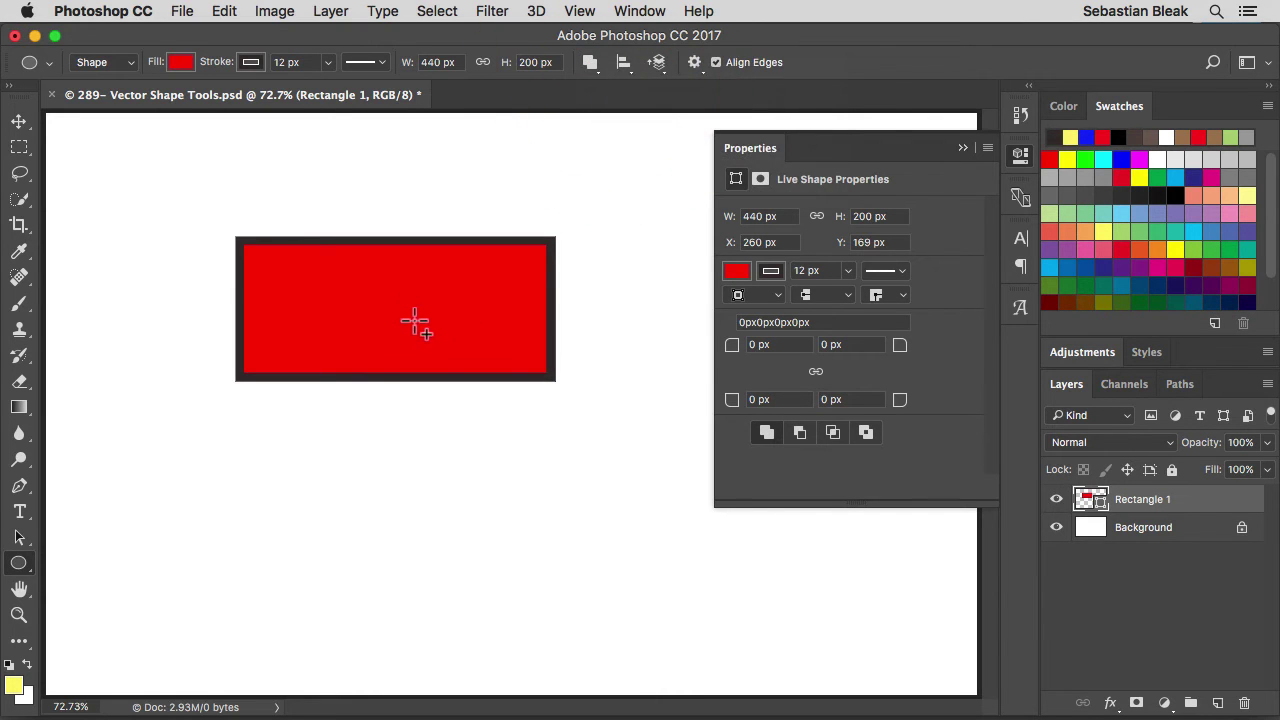
drag(343, 322, 434, 182)
key(alt)
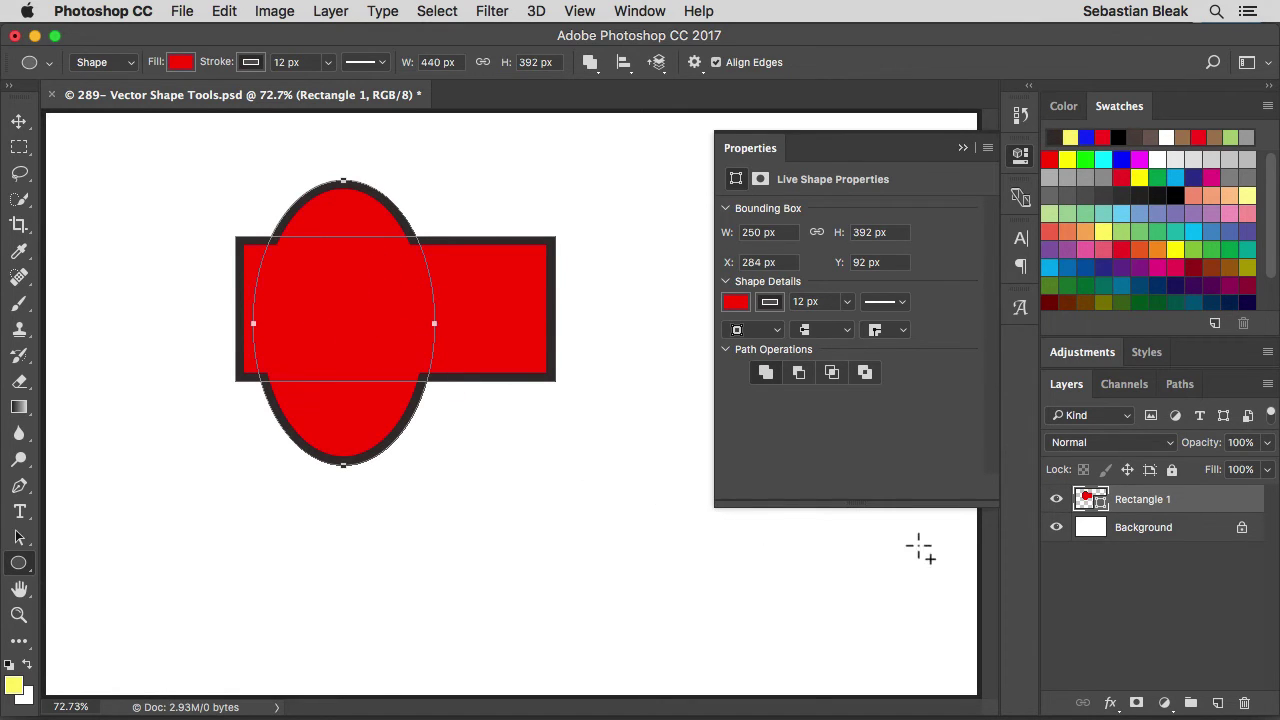
click(1197, 508)
Step: Try Subtract Front Shape and Intersect Shape Areas on the ellipse, and return it to Combine Shapes
click(590, 64)
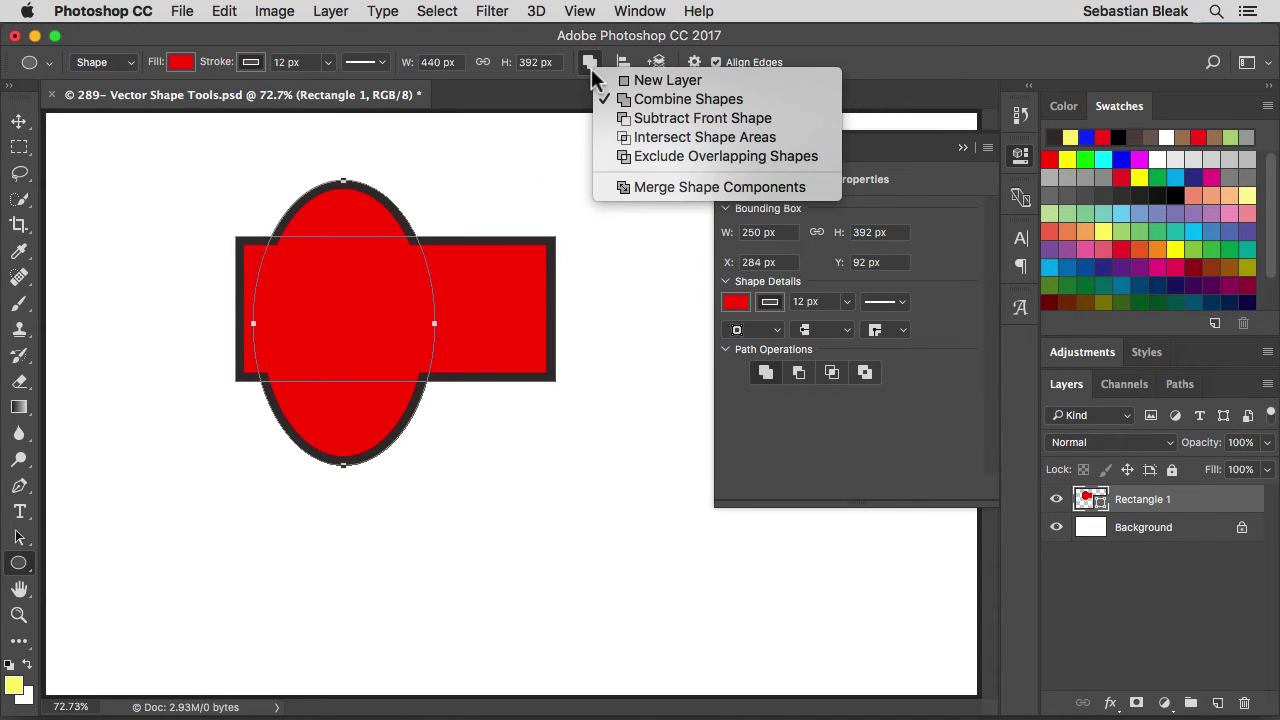
click(800, 116)
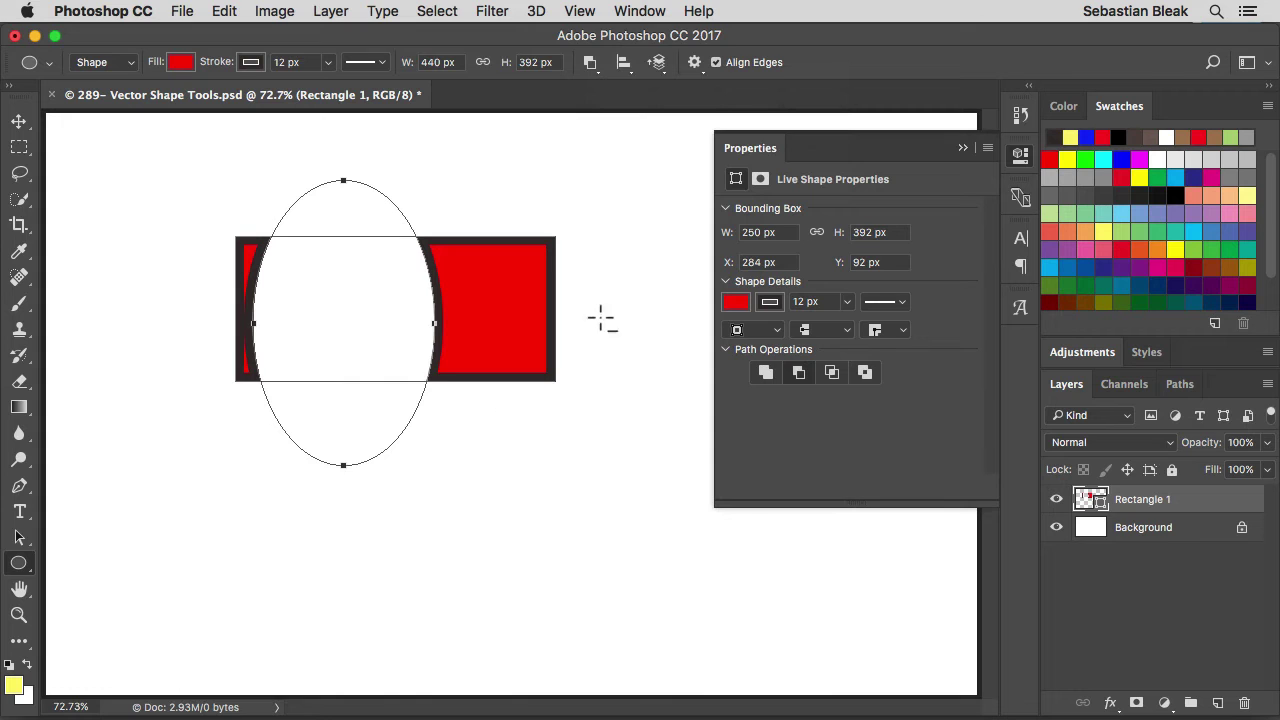
click(590, 62)
click(777, 136)
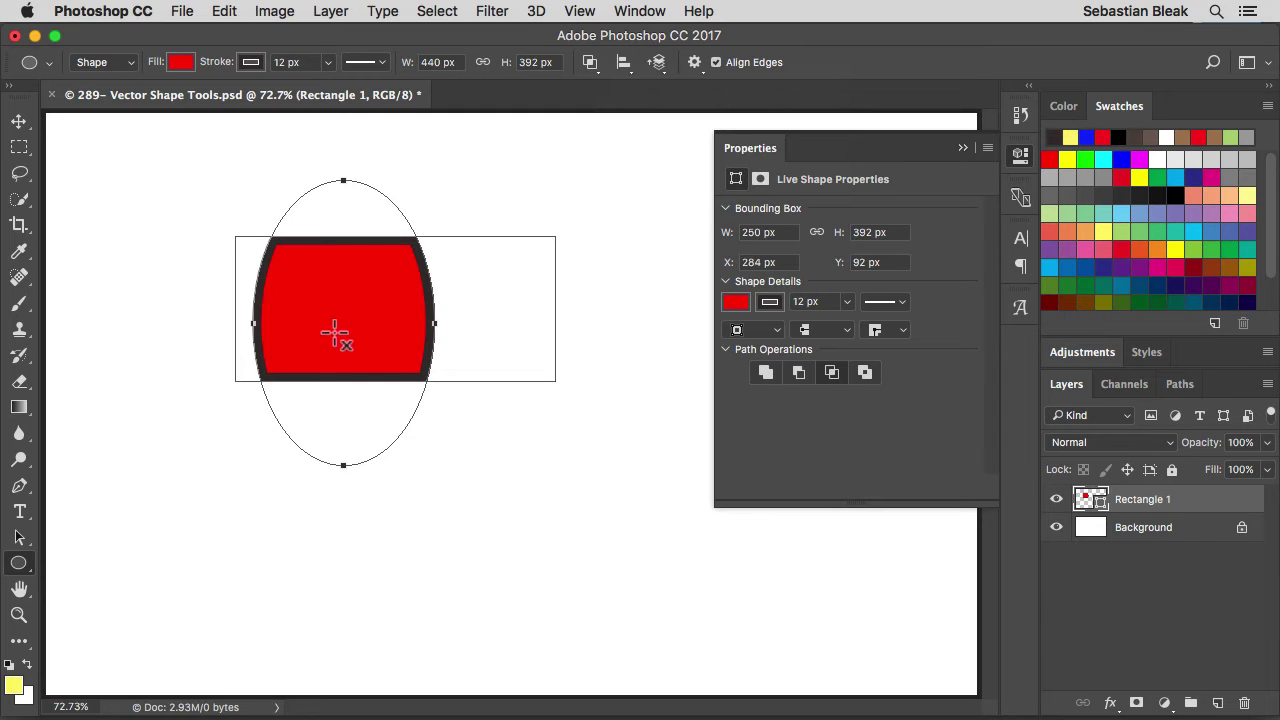
click(589, 62)
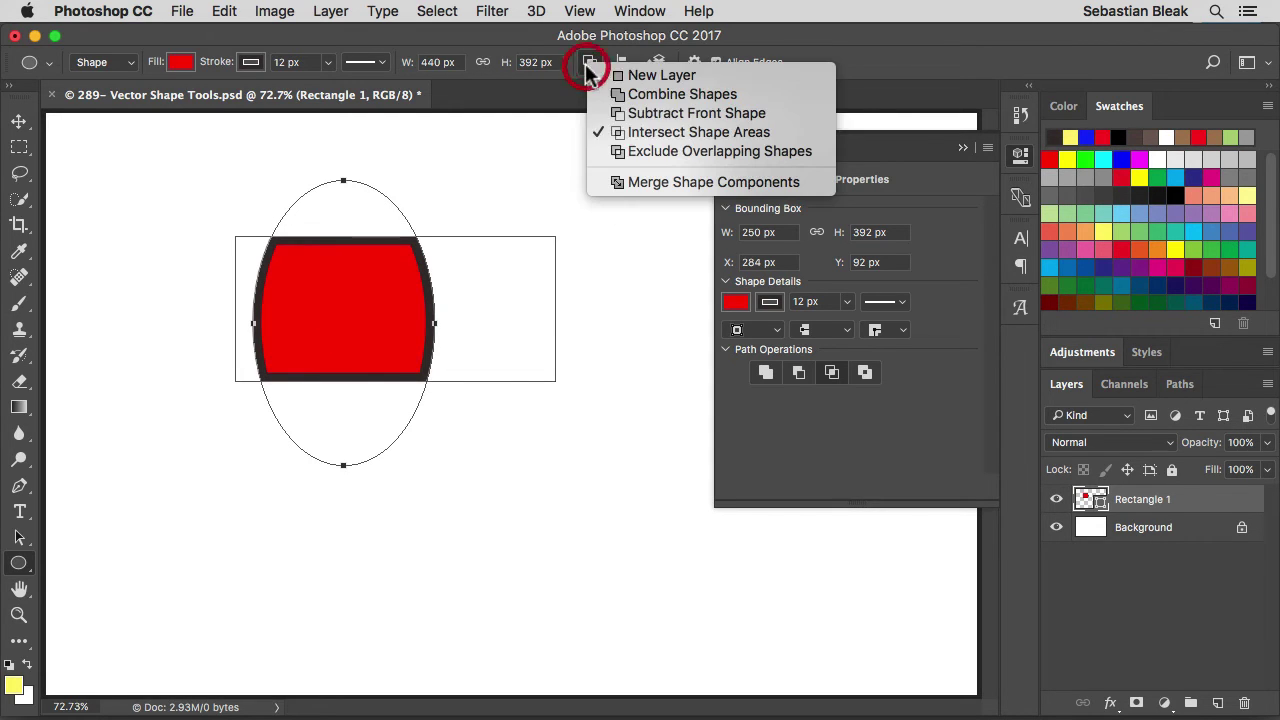
click(640, 93)
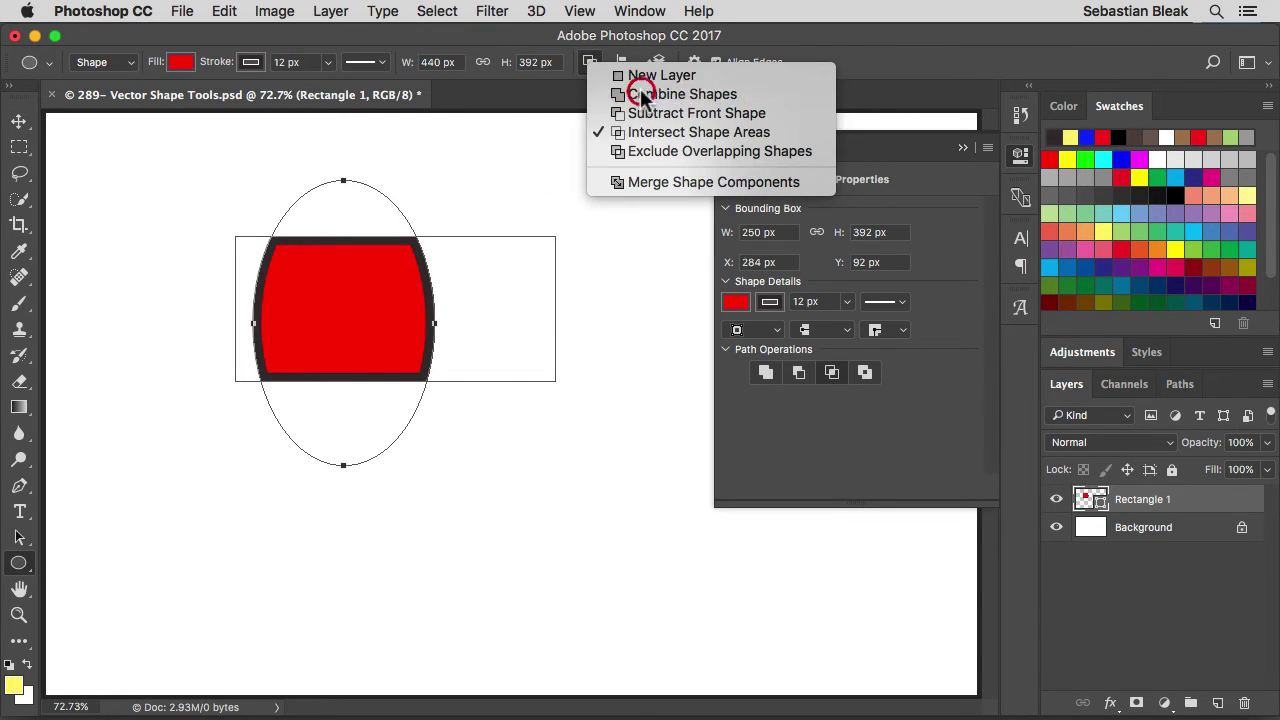
click(591, 63)
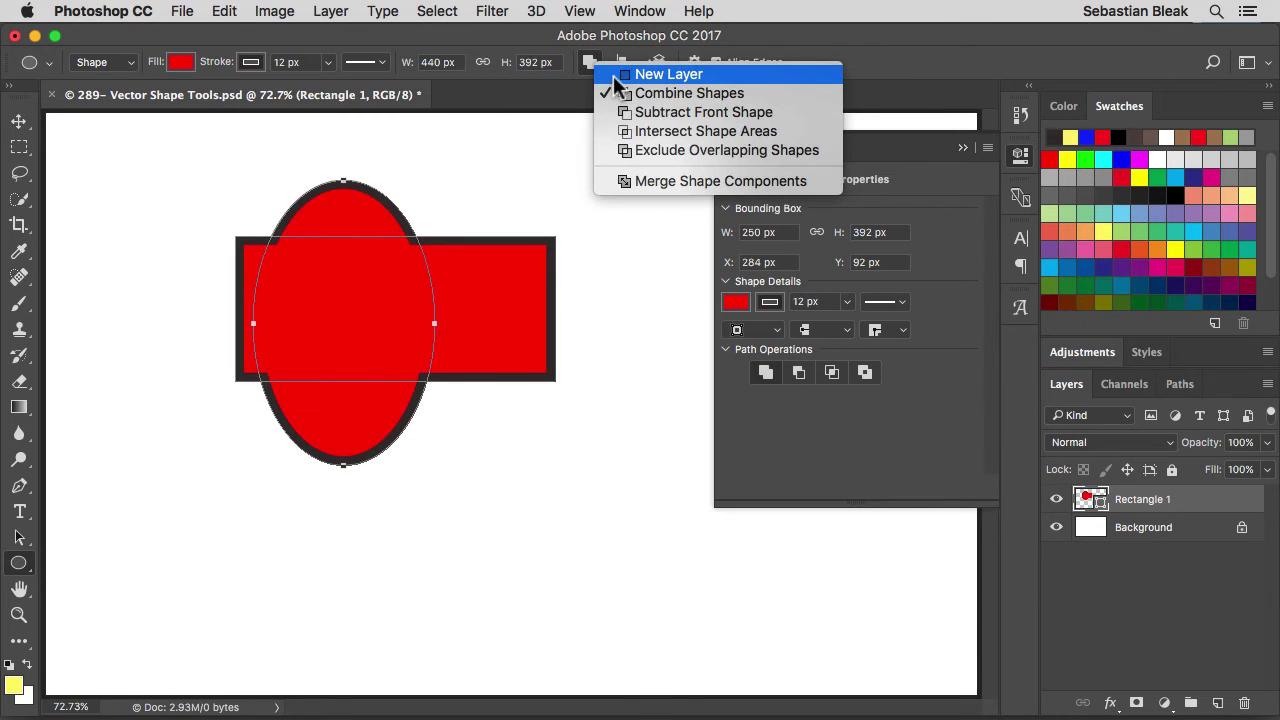
click(588, 61)
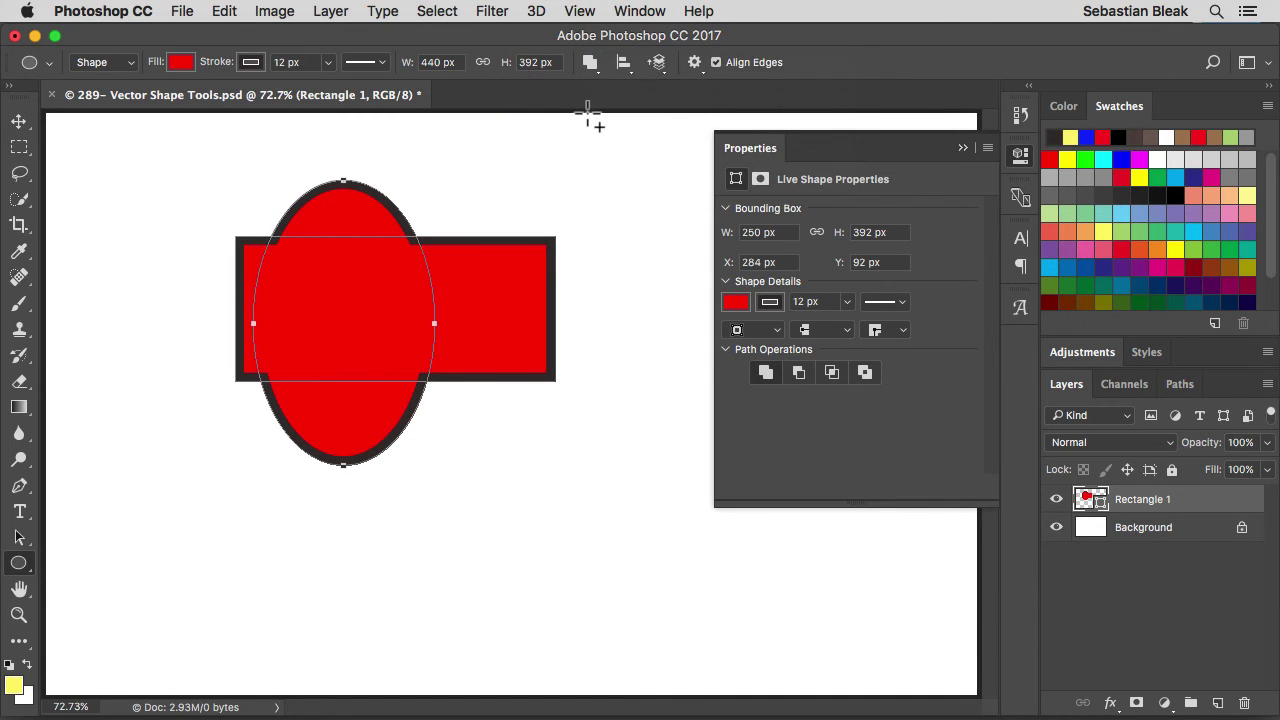
Step: Select both the ellipse and rectangle paths with the Path Selection tool and align them by their horizontal centers
click(623, 68)
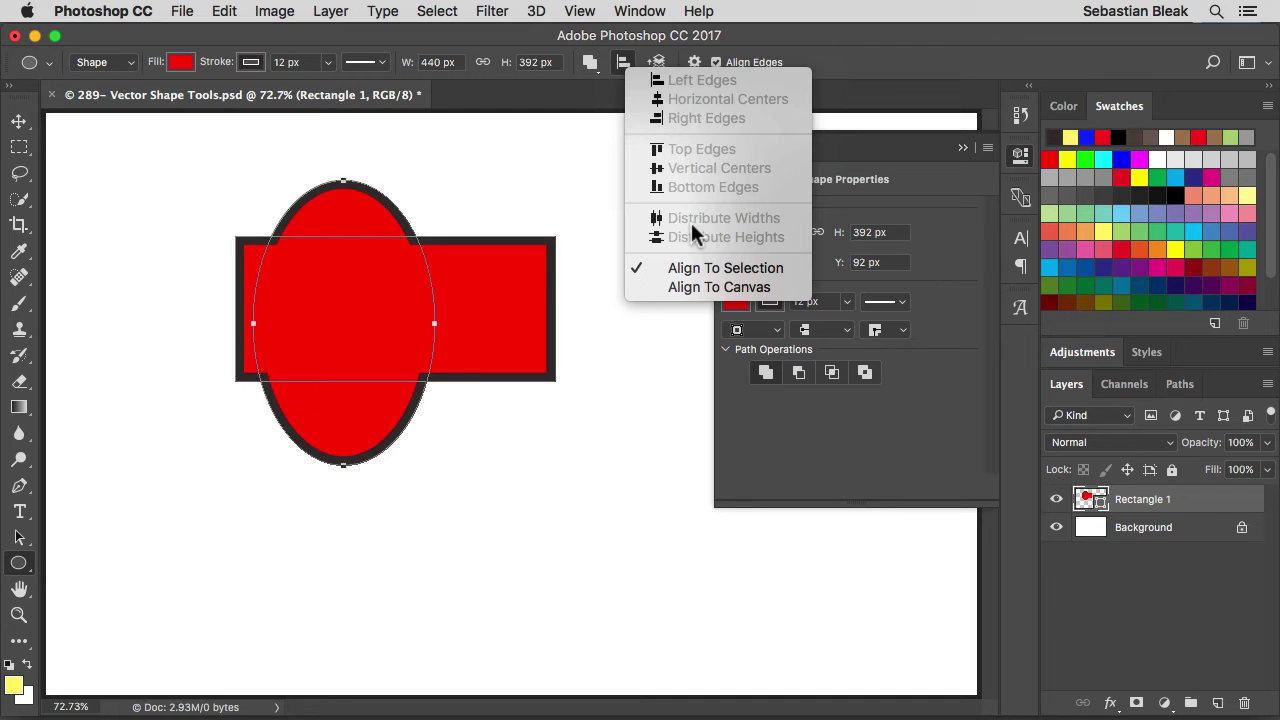
click(621, 62)
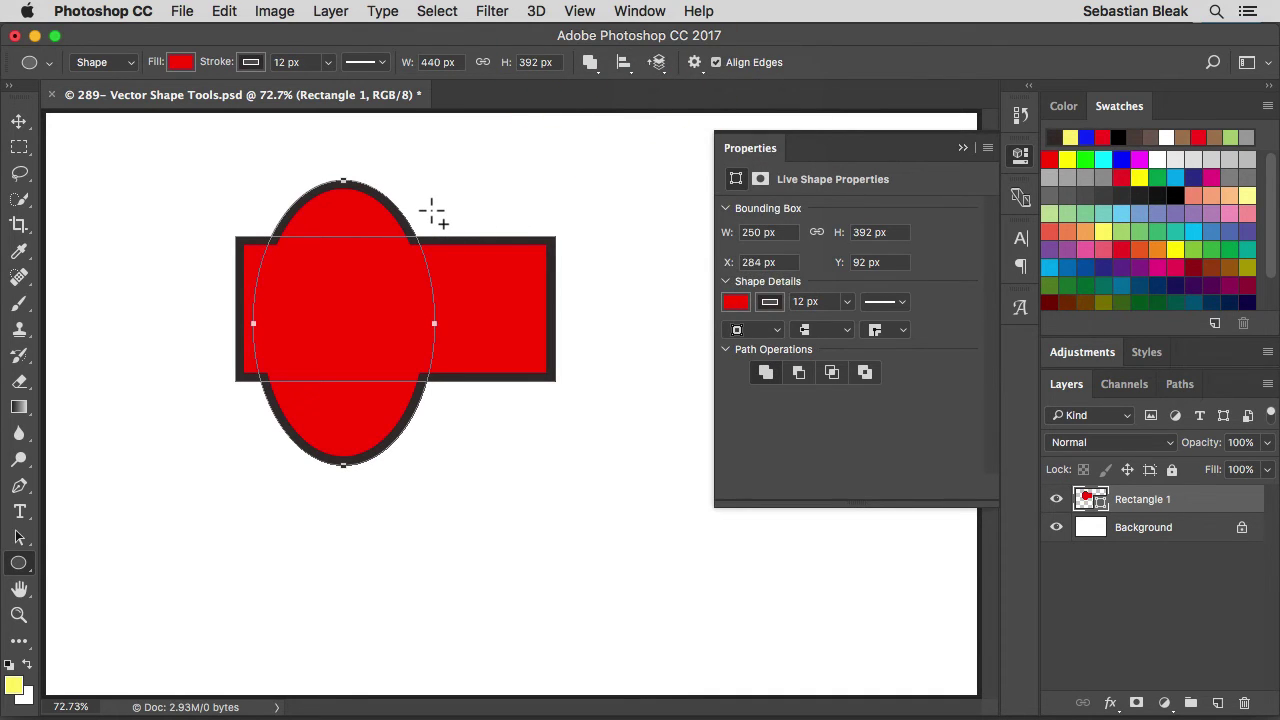
key(a)
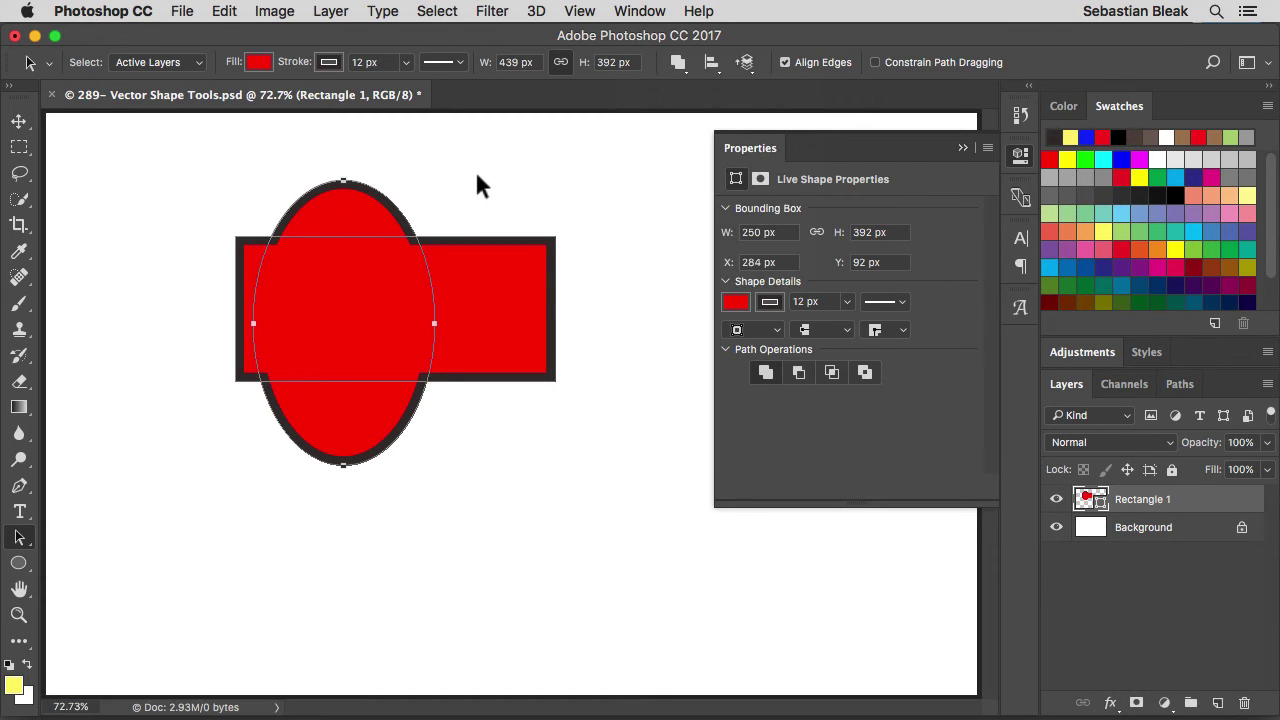
drag(476, 175, 366, 357)
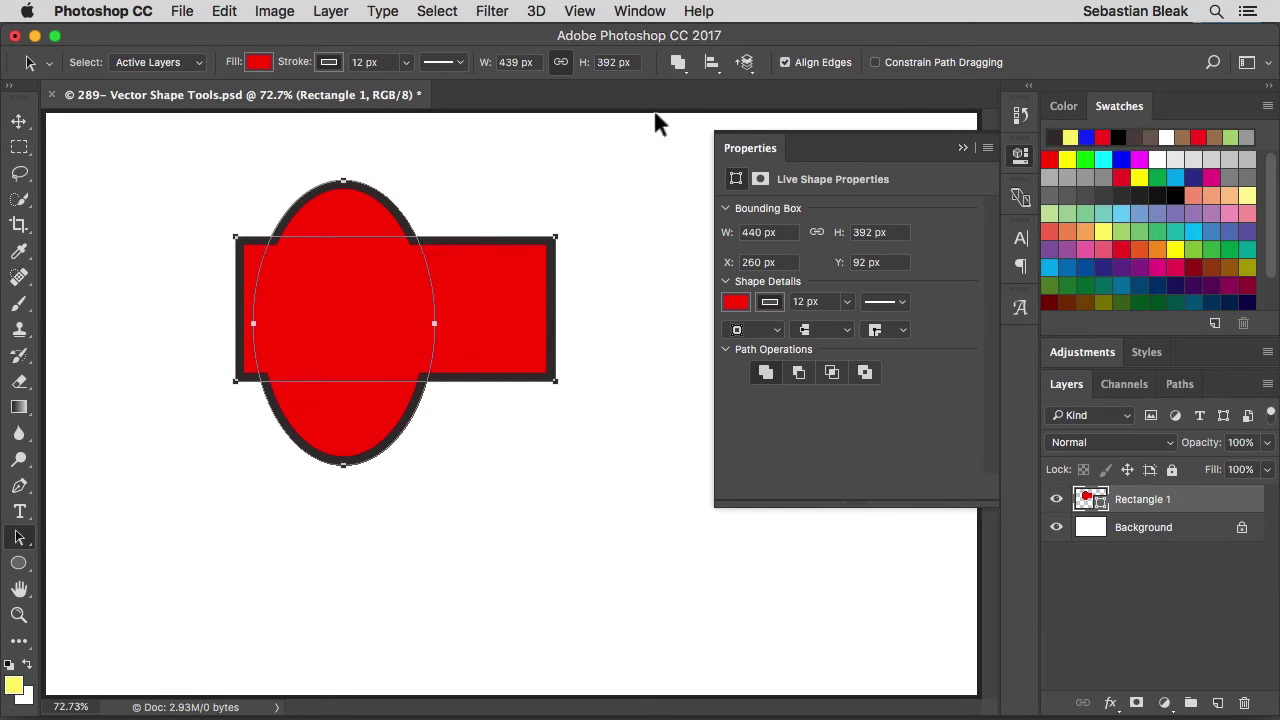
click(718, 70)
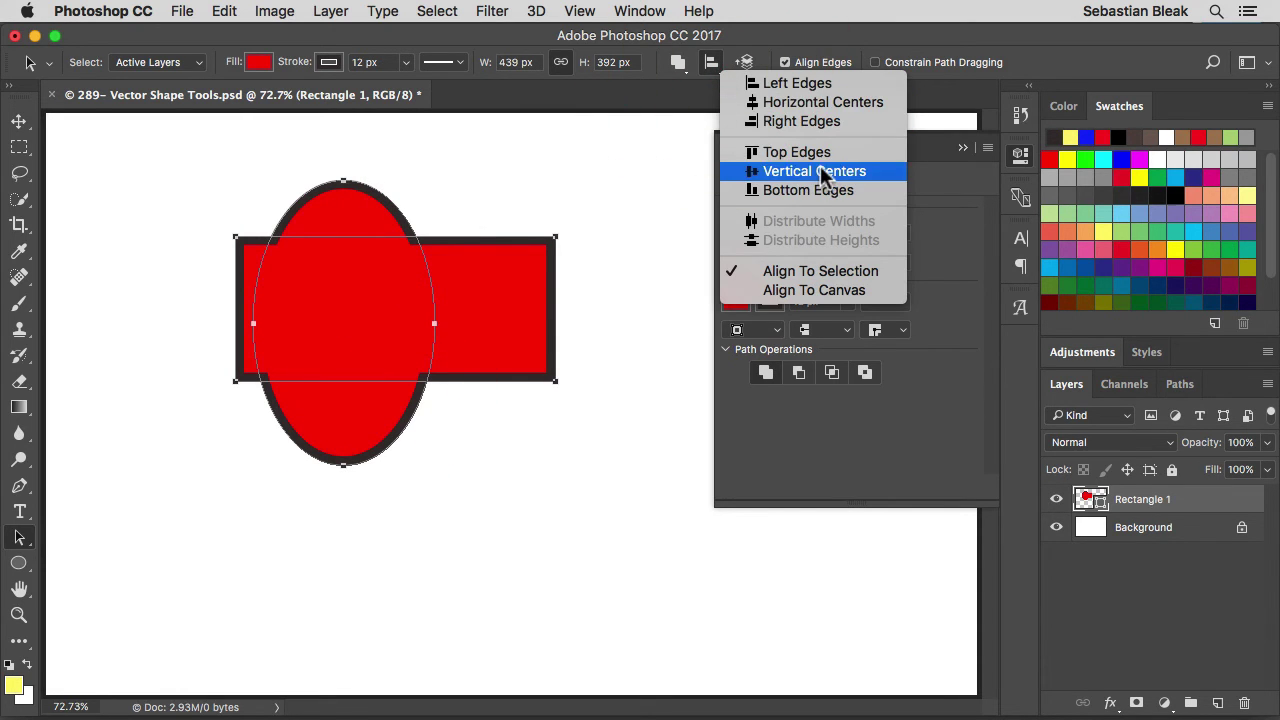
click(831, 102)
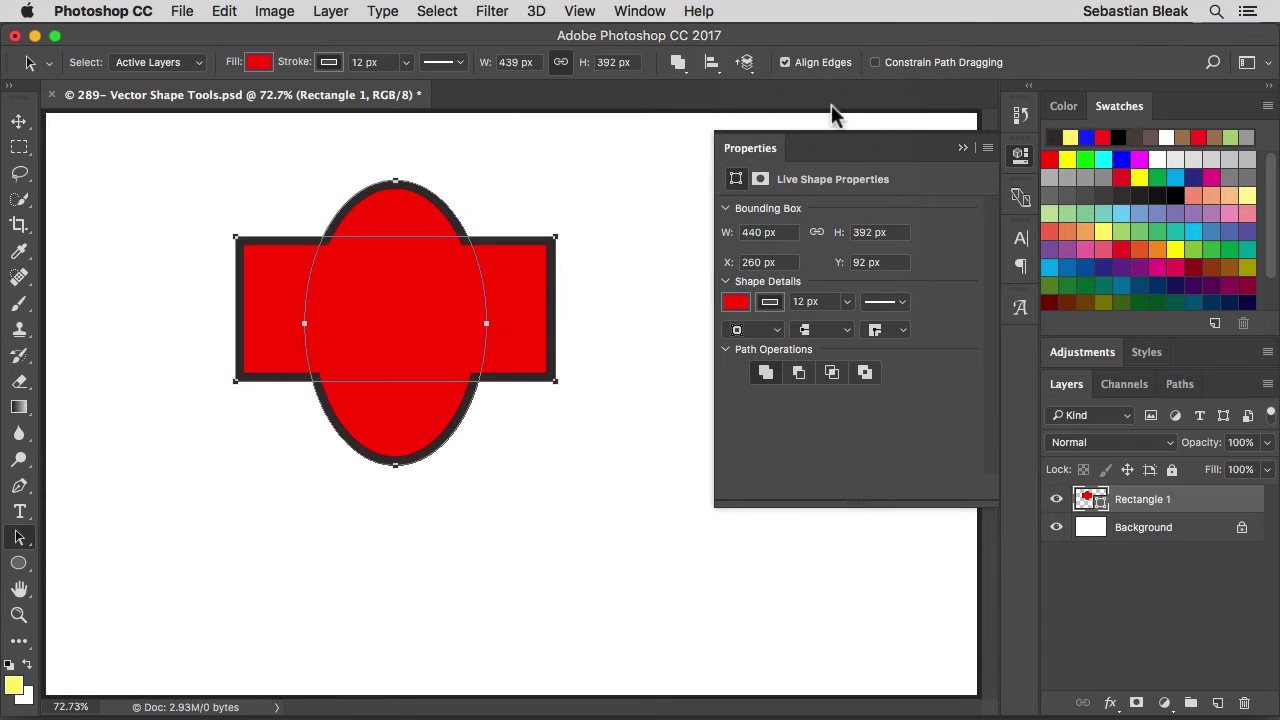
Step: Try aligning the ellipse and rectangle paths by their top edges, and undo that alignment
click(710, 66)
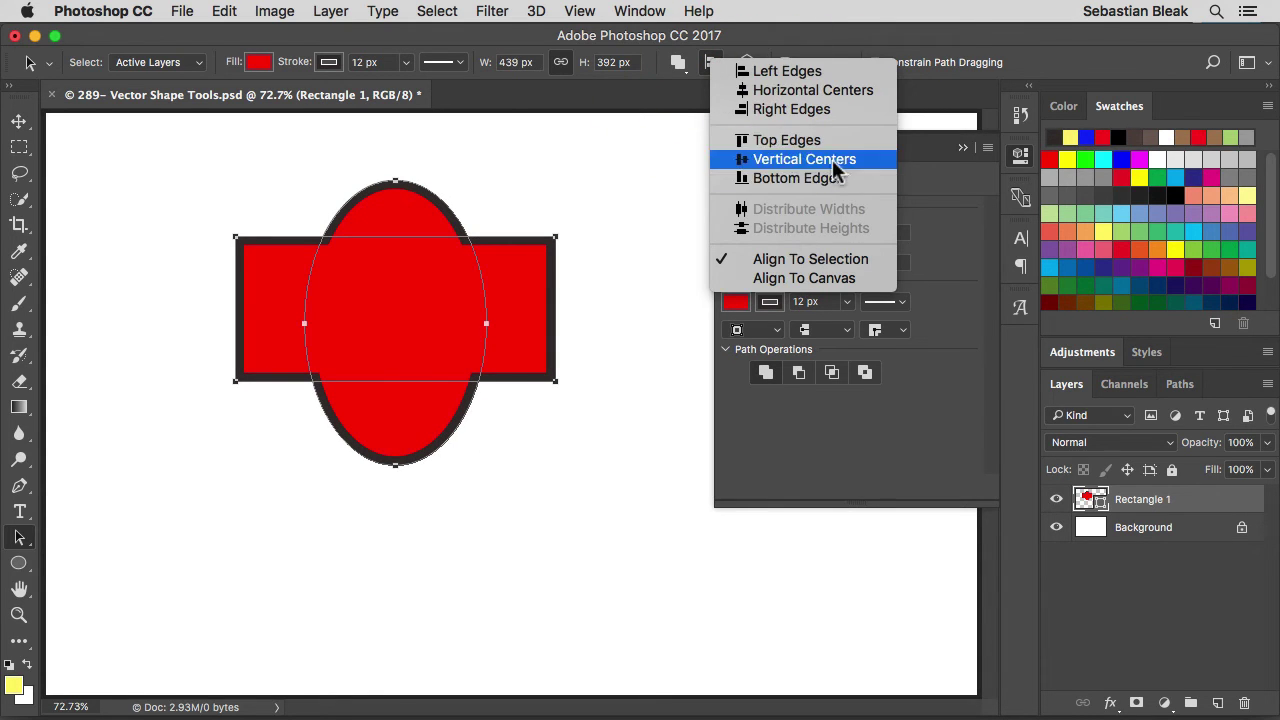
click(790, 140)
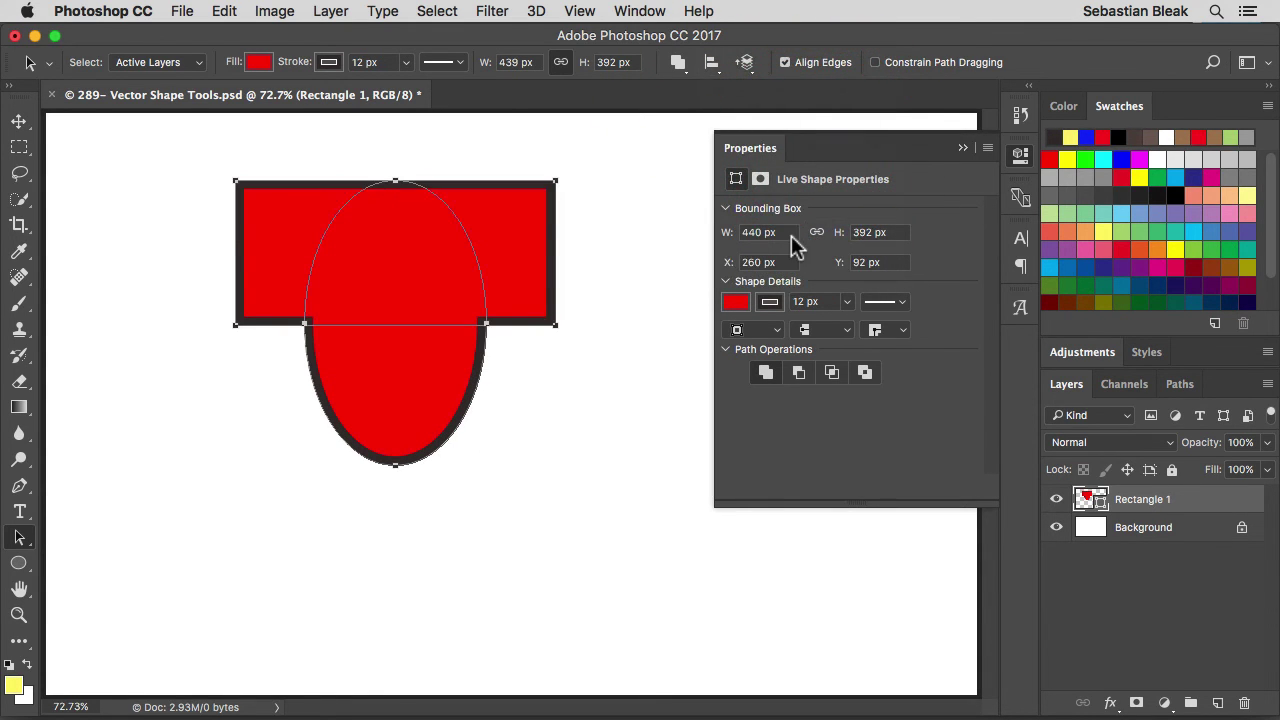
key(super+z)
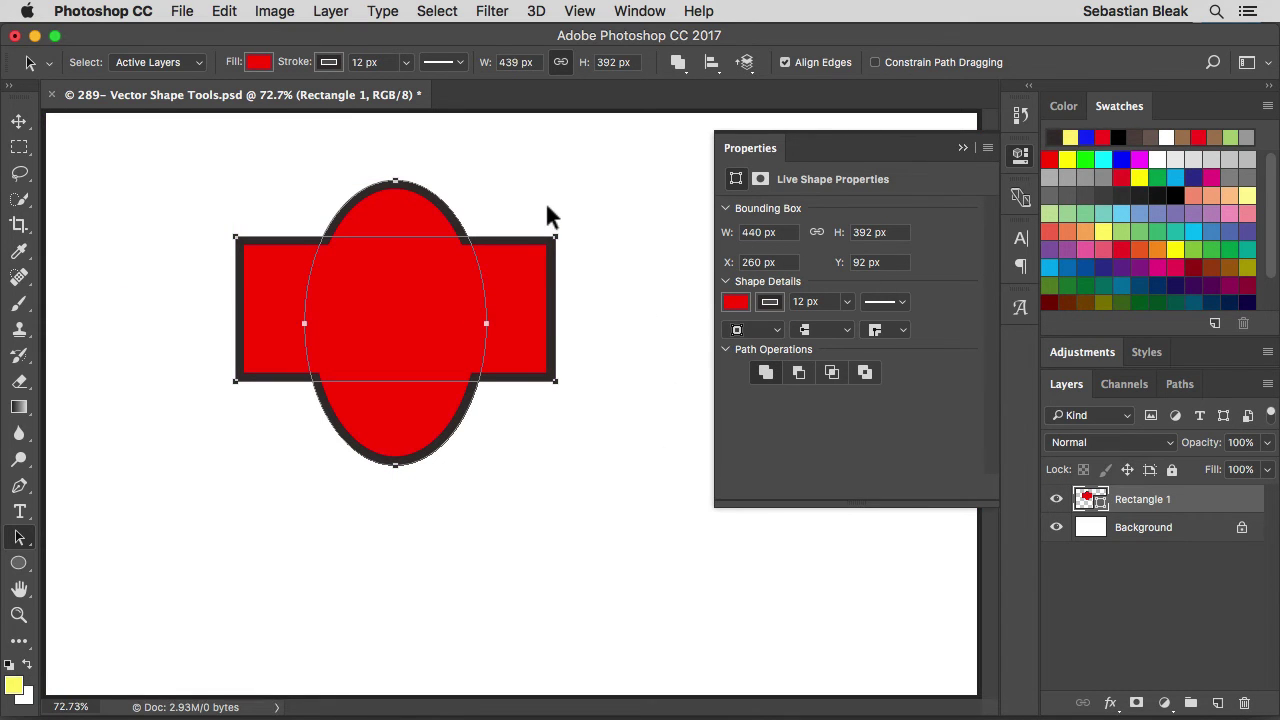
Step: Delete the ellipse path from the Rectangle 1 layer, accepting the conversion to a regular path
drag(507, 202, 322, 166)
key(BackSpace)
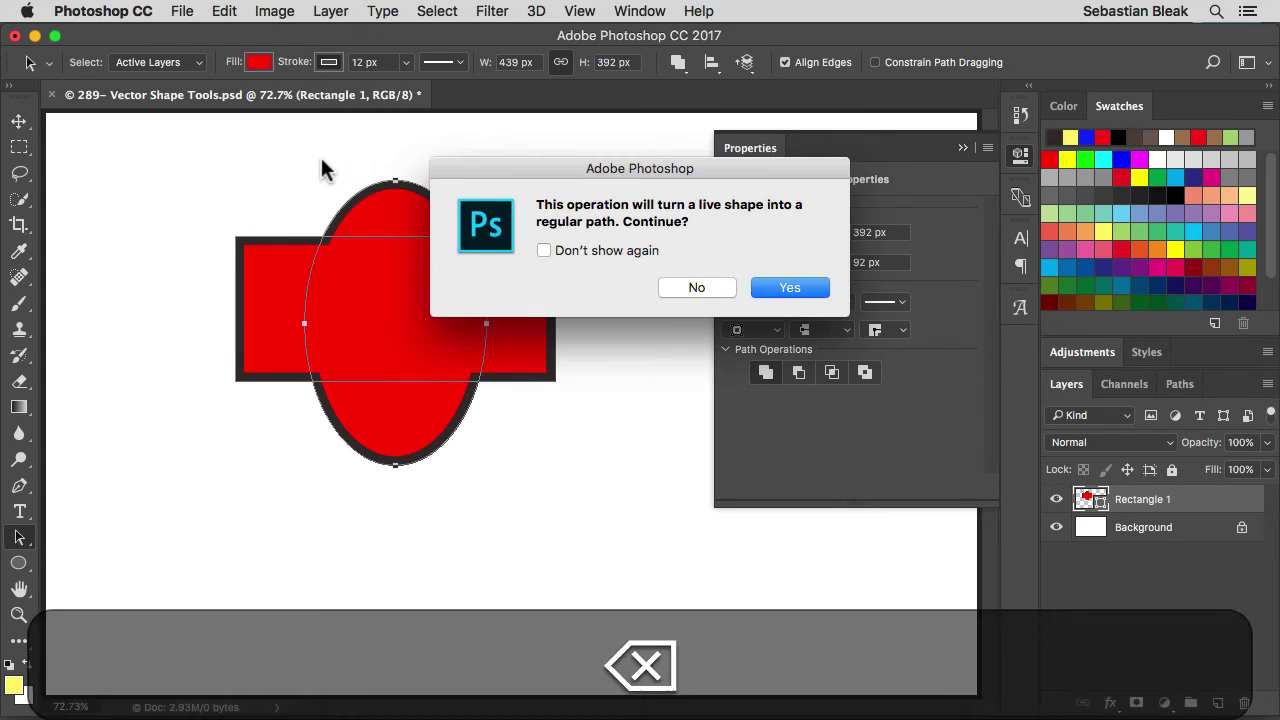
click(777, 285)
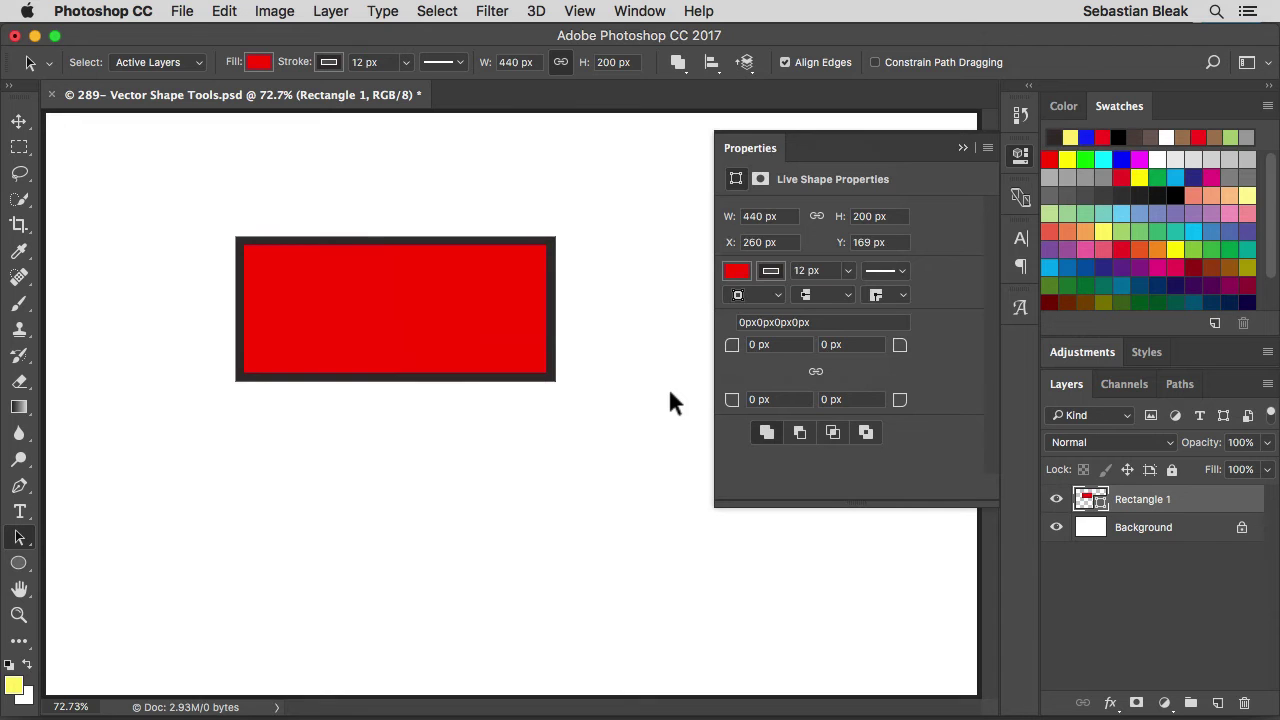
Step: With the Ellipse tool set to New Layer, draw an ellipse about 259 by 375 px over the rectangle, starting from its center
key(u)
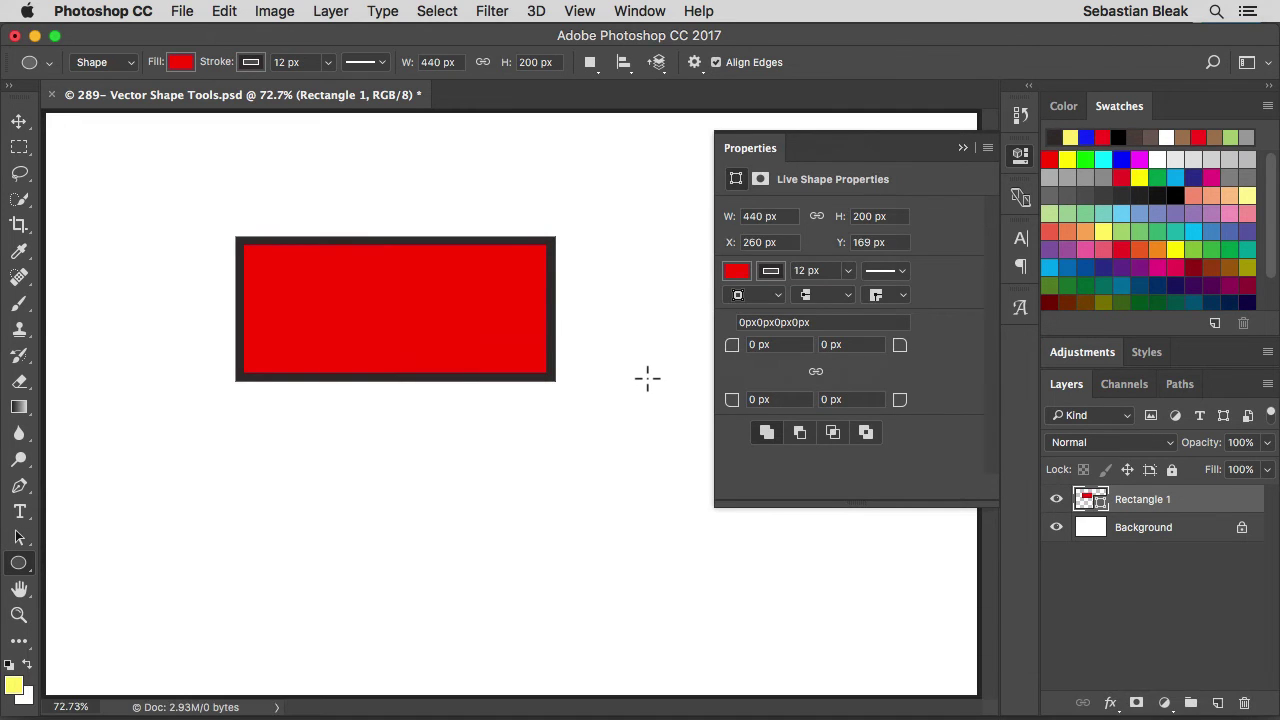
click(592, 66)
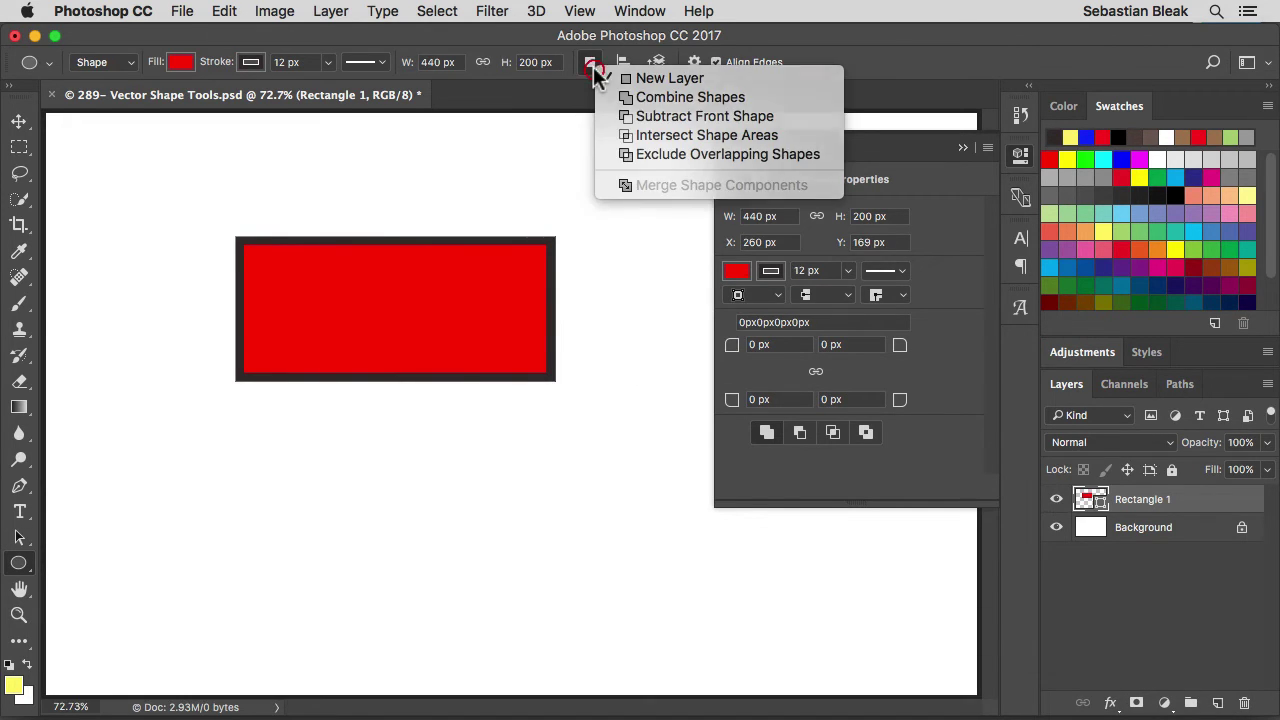
click(619, 76)
drag(376, 317, 468, 183)
key(alt)
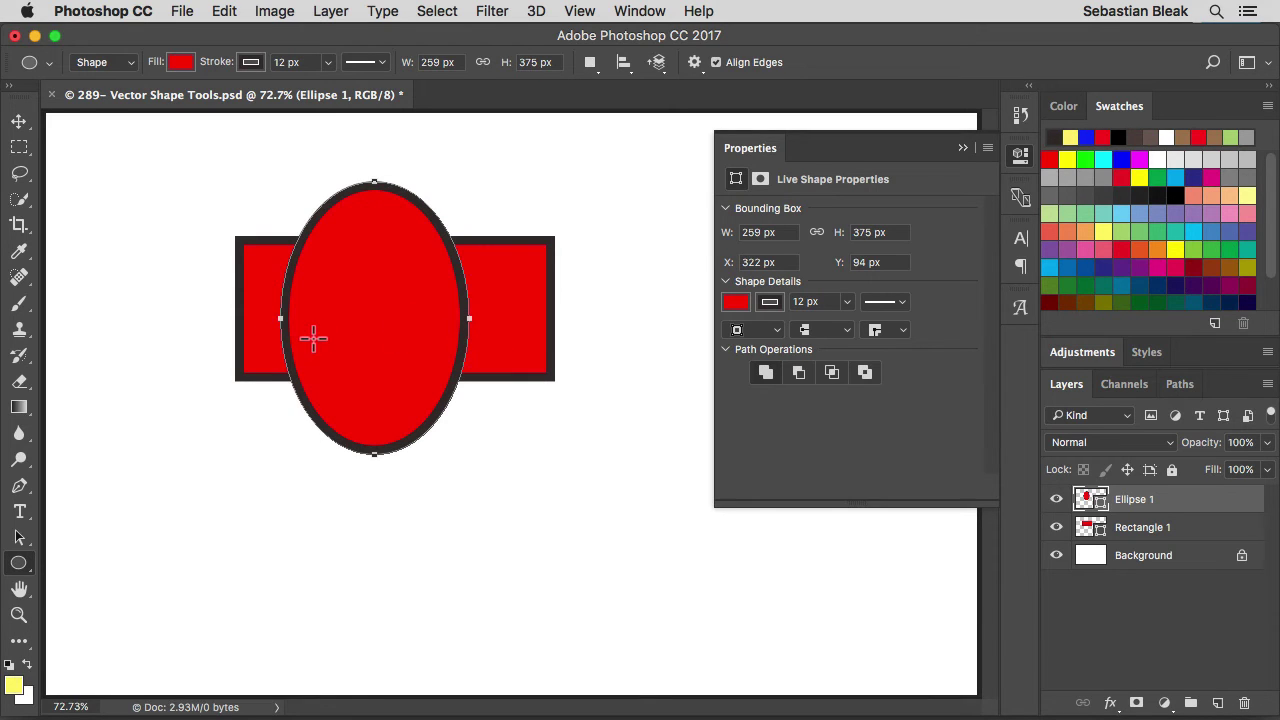
Step: Select the Ellipse 1 and Rectangle 1 layers and both their paths, and check which path alignment options are available
click(1208, 508)
shift+click(1210, 532)
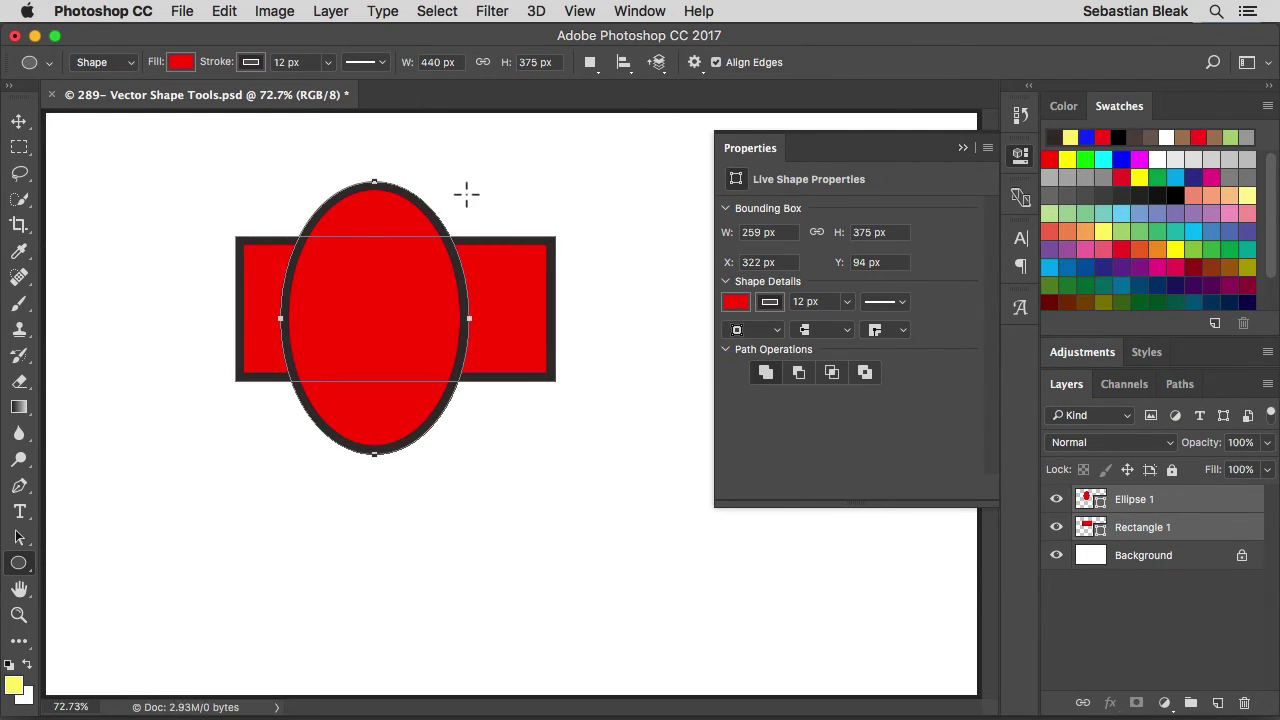
key(a)
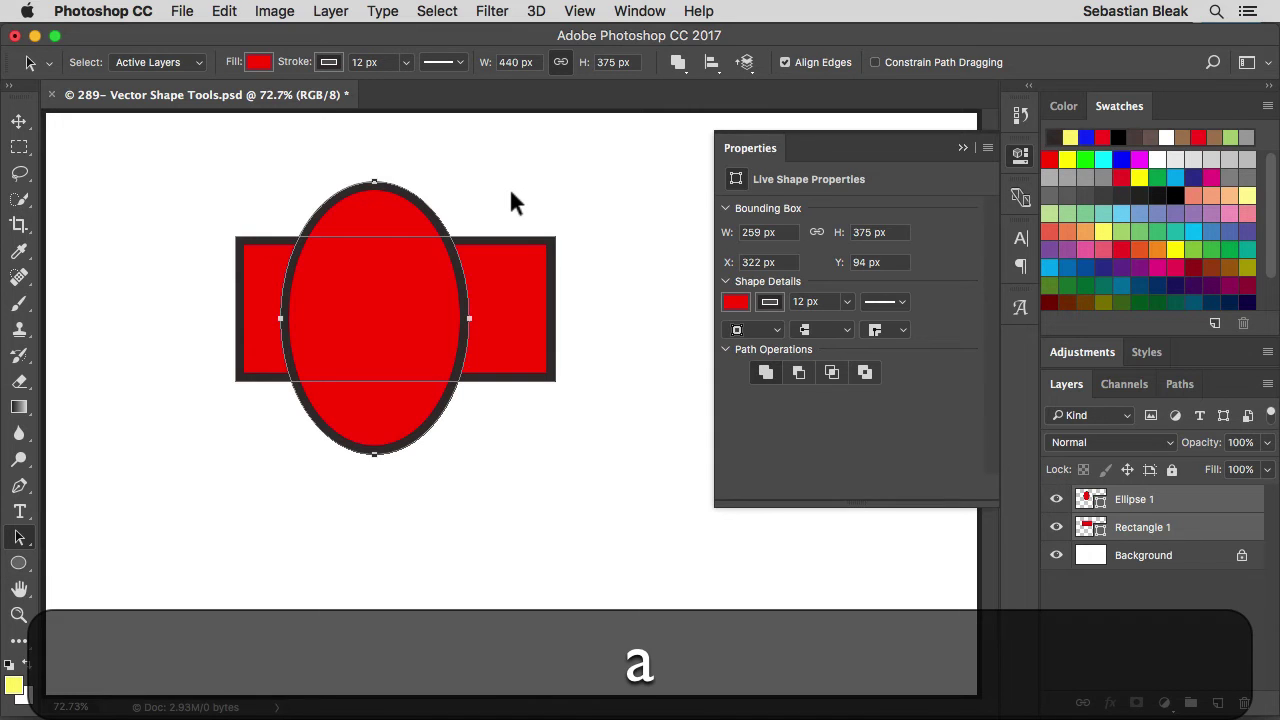
drag(510, 200, 350, 405)
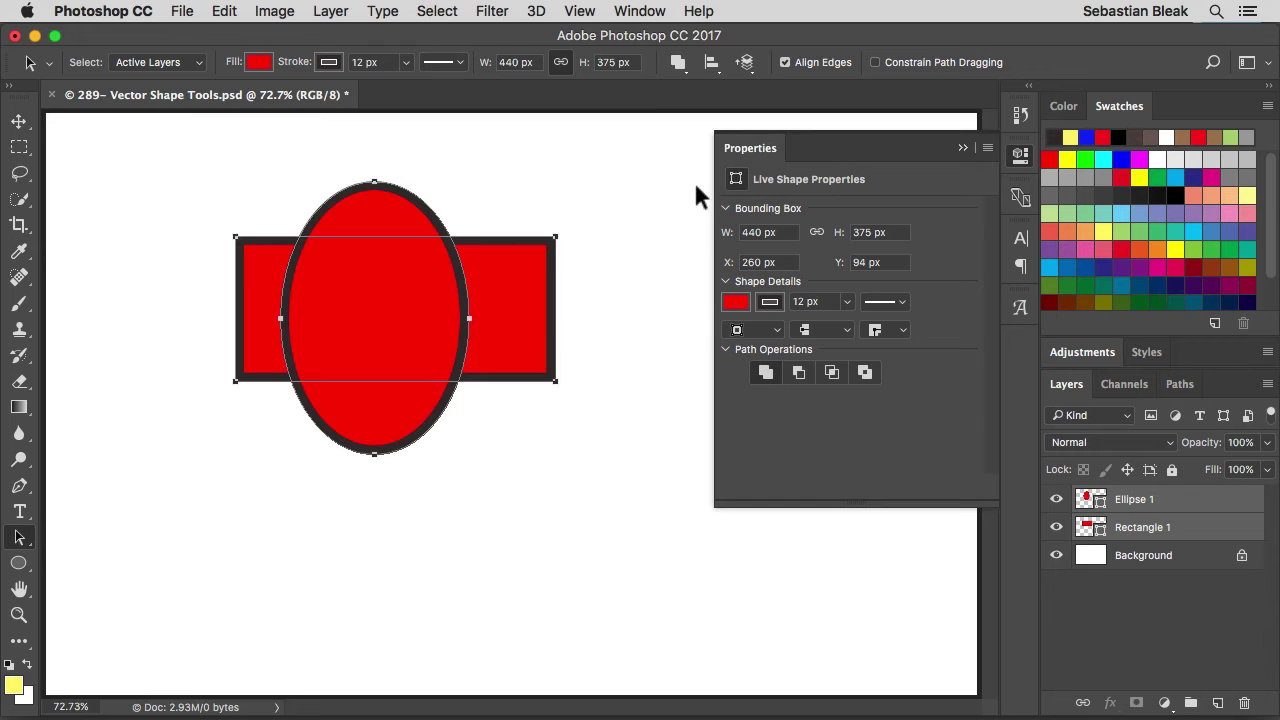
click(706, 68)
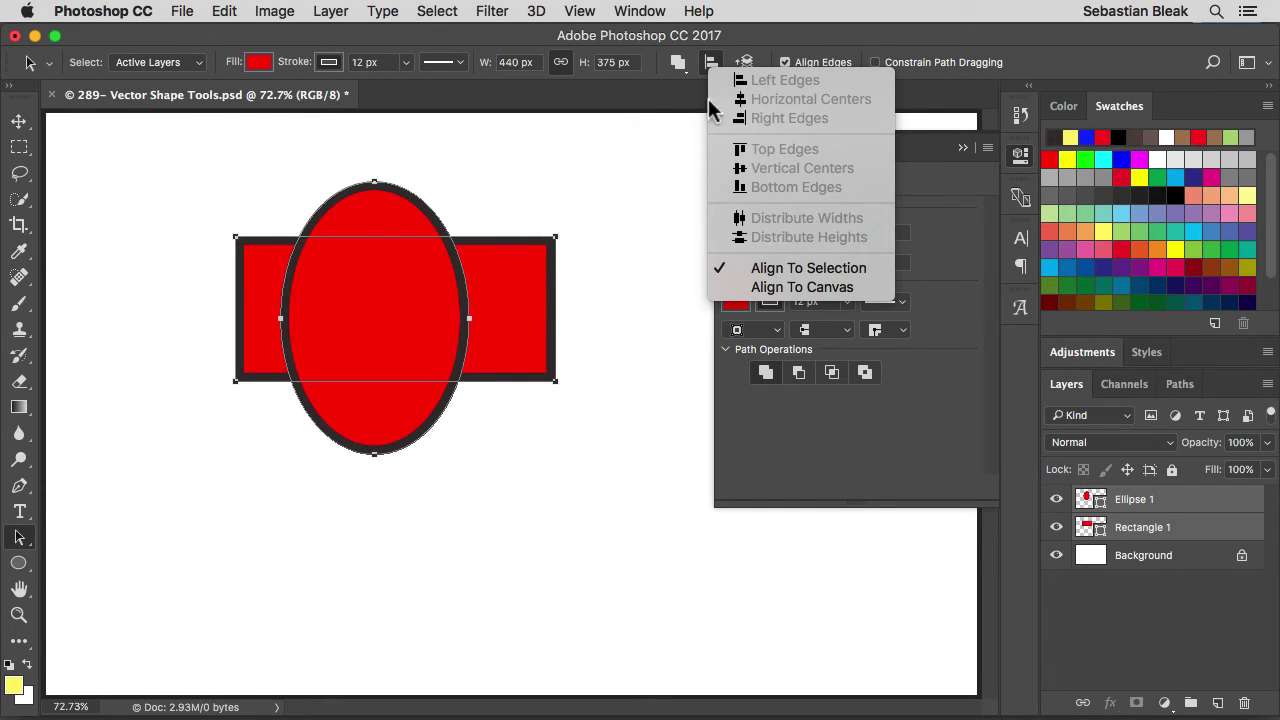
click(706, 61)
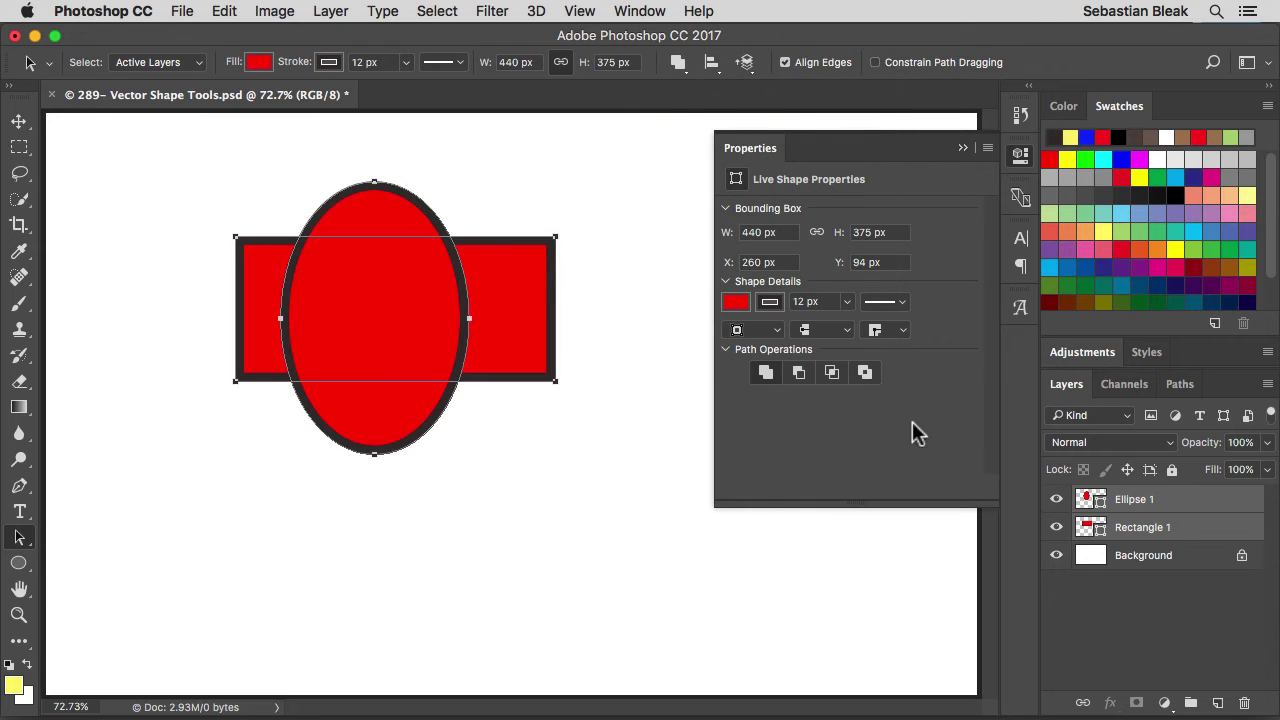
Step: Delete the Ellipse 1 layer and check the path alignment options with only the Rectangle 1 layer
click(1168, 502)
click(1185, 528)
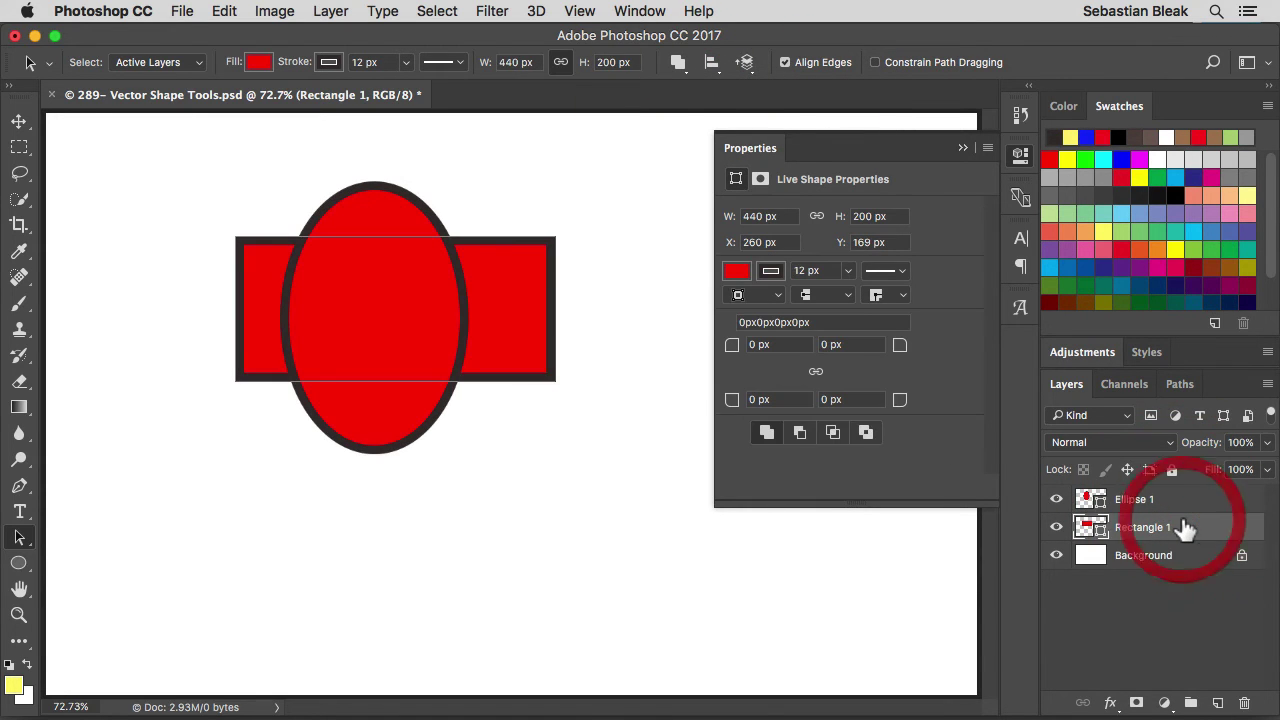
click(1180, 503)
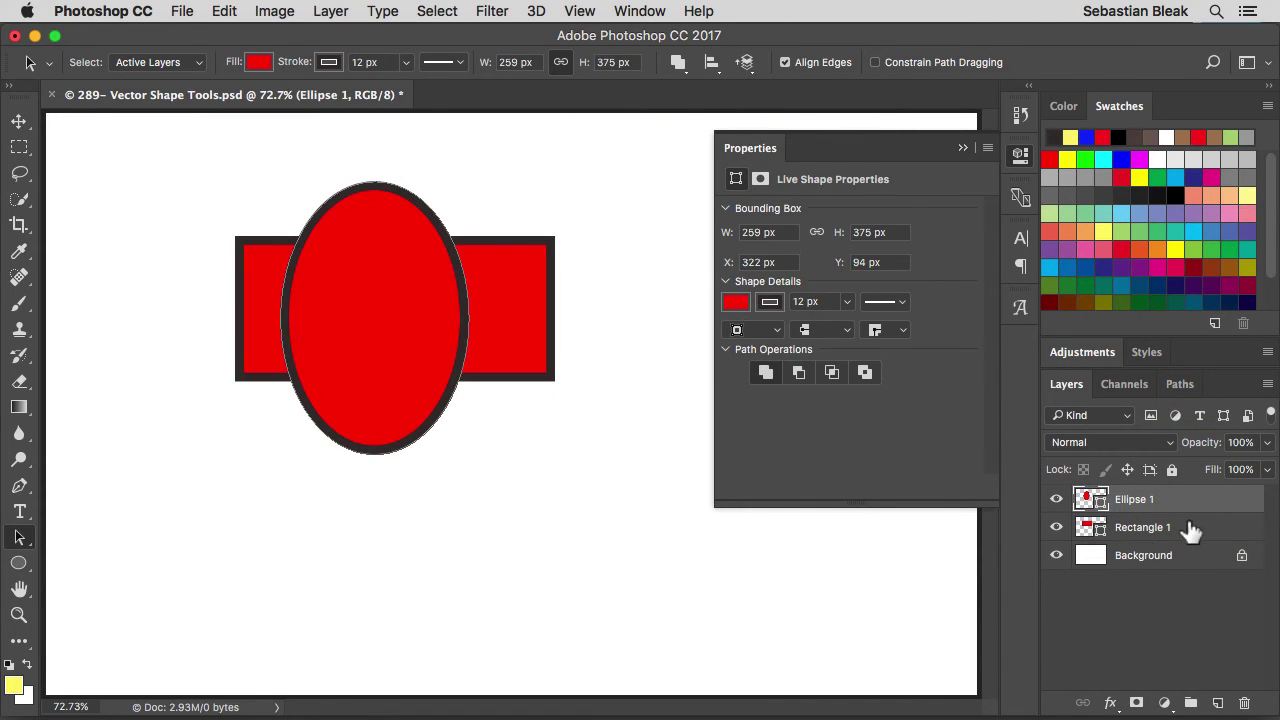
click(1190, 528)
drag(1193, 508, 1244, 703)
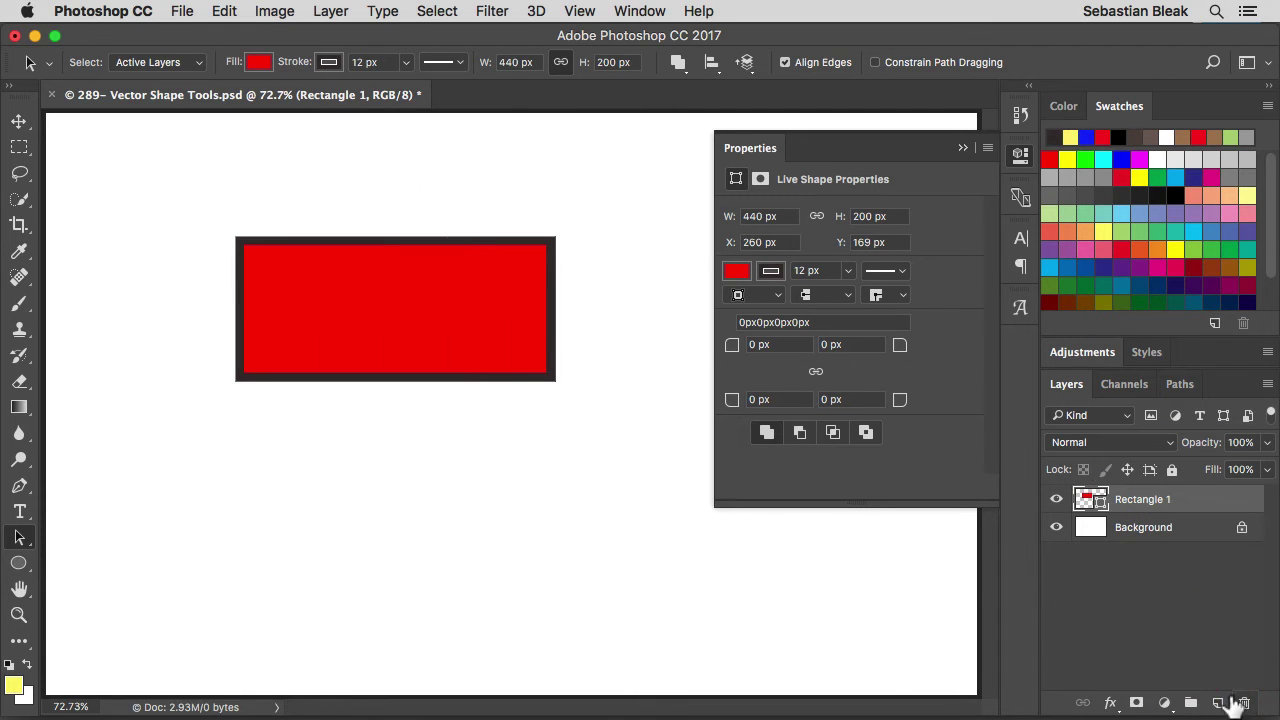
click(711, 63)
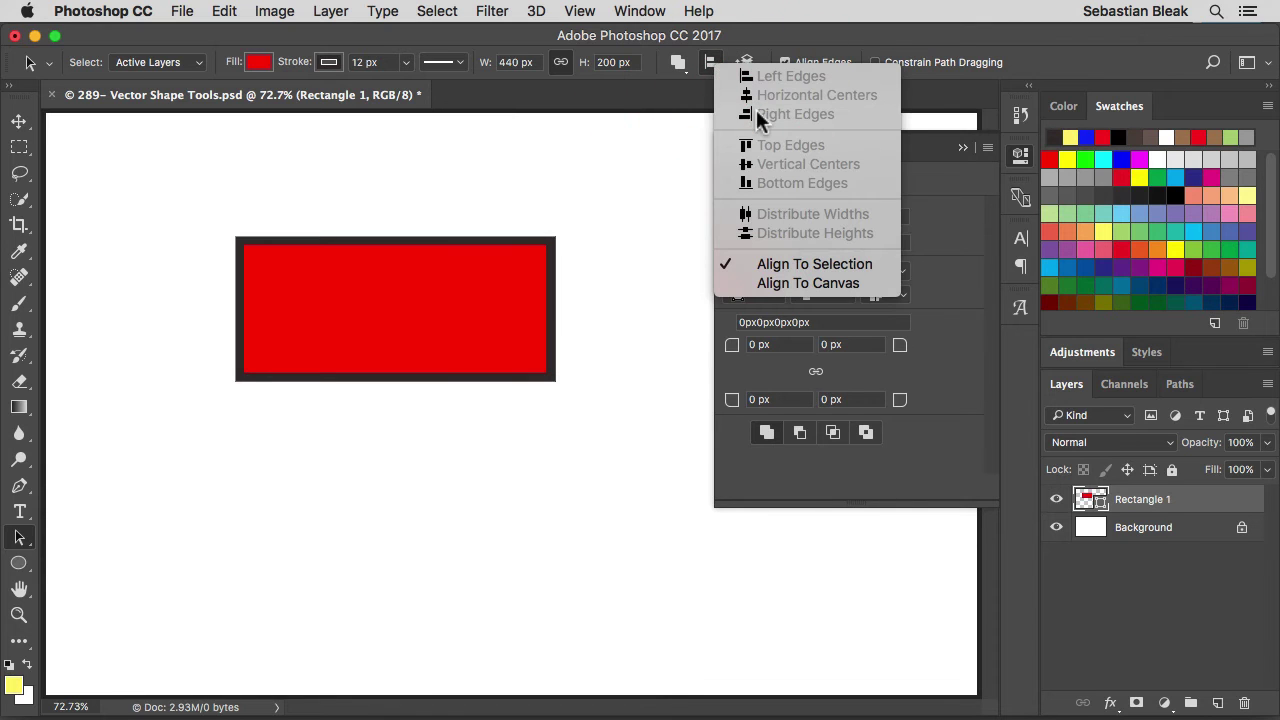
click(704, 60)
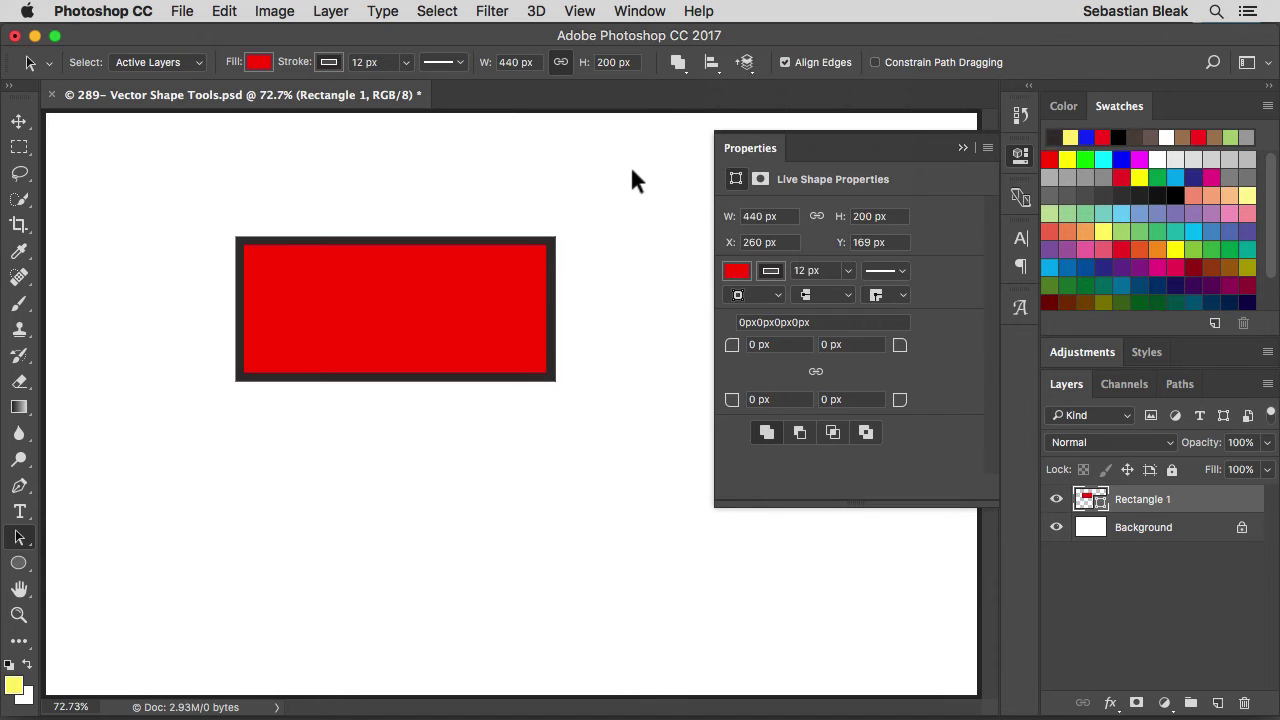
Step: With the Ellipse tool set to Combine Shapes, draw an ellipse about 228 by 372 px from its center over the rectangle's left half
key(u)
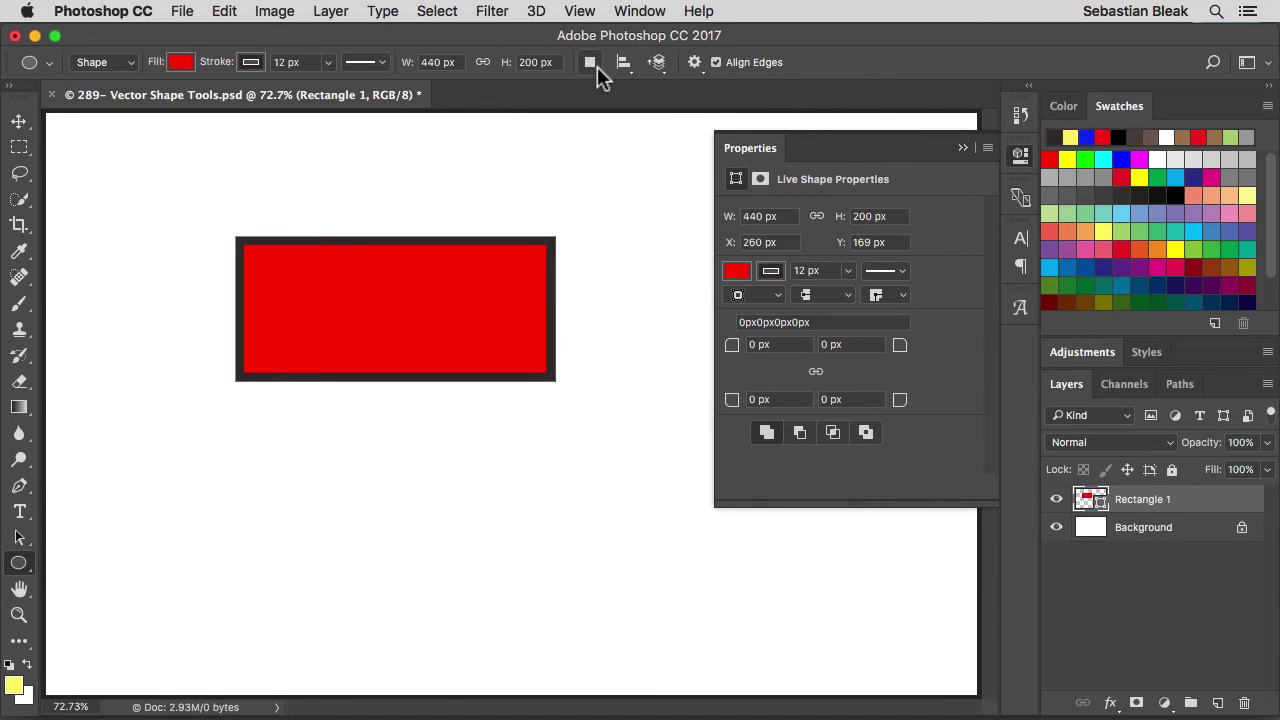
click(592, 64)
click(614, 93)
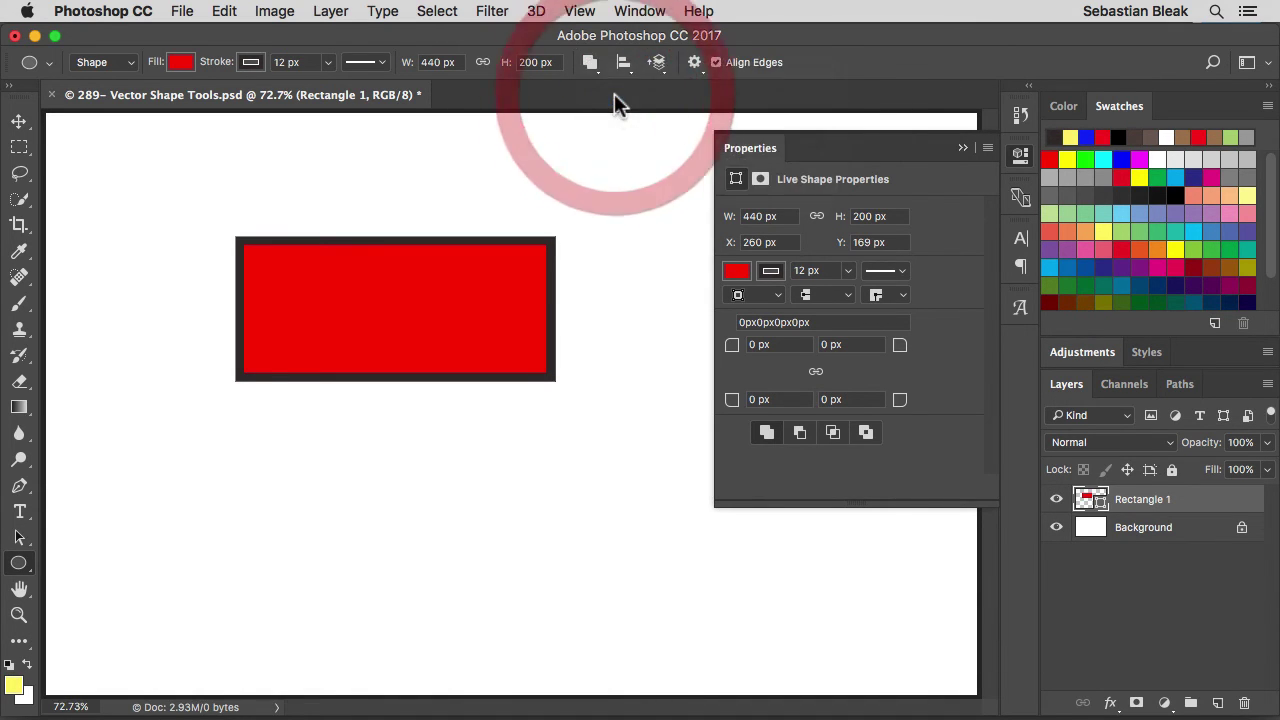
drag(357, 330, 437, 194)
key(alt)
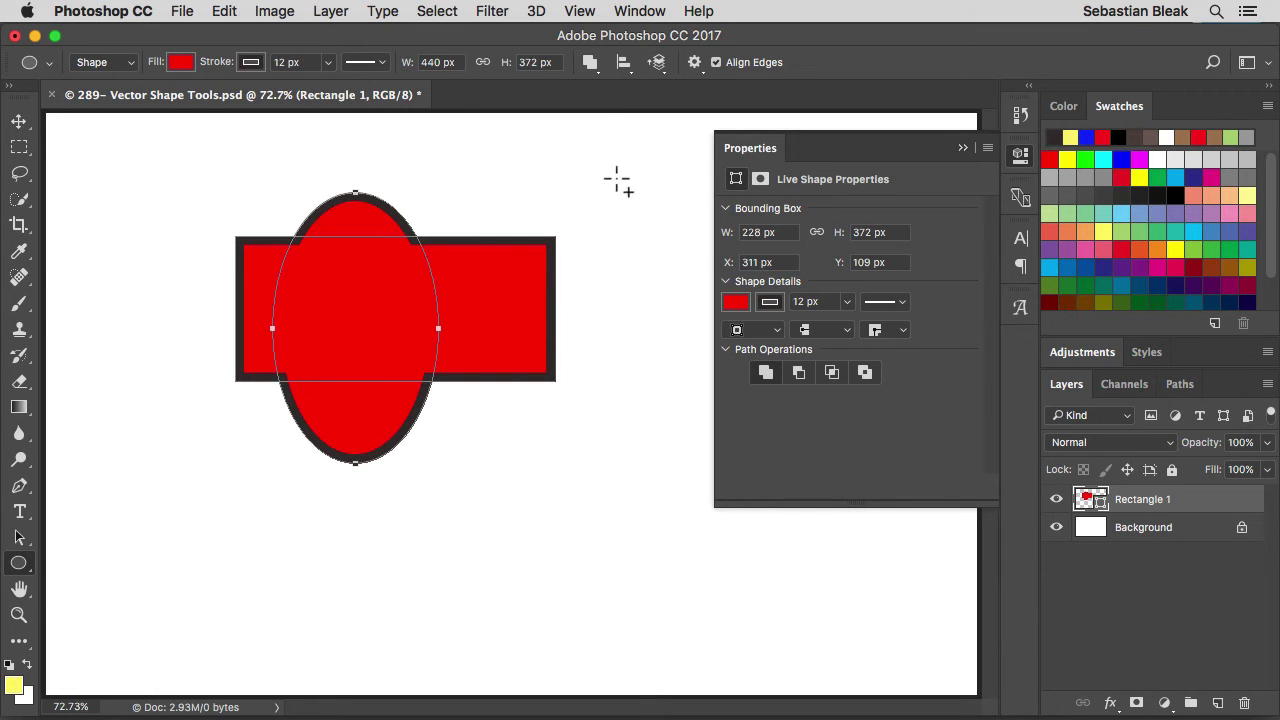
Step: View the path arrangement options and set the ellipse's path operation to Subtract Front Shape
click(657, 64)
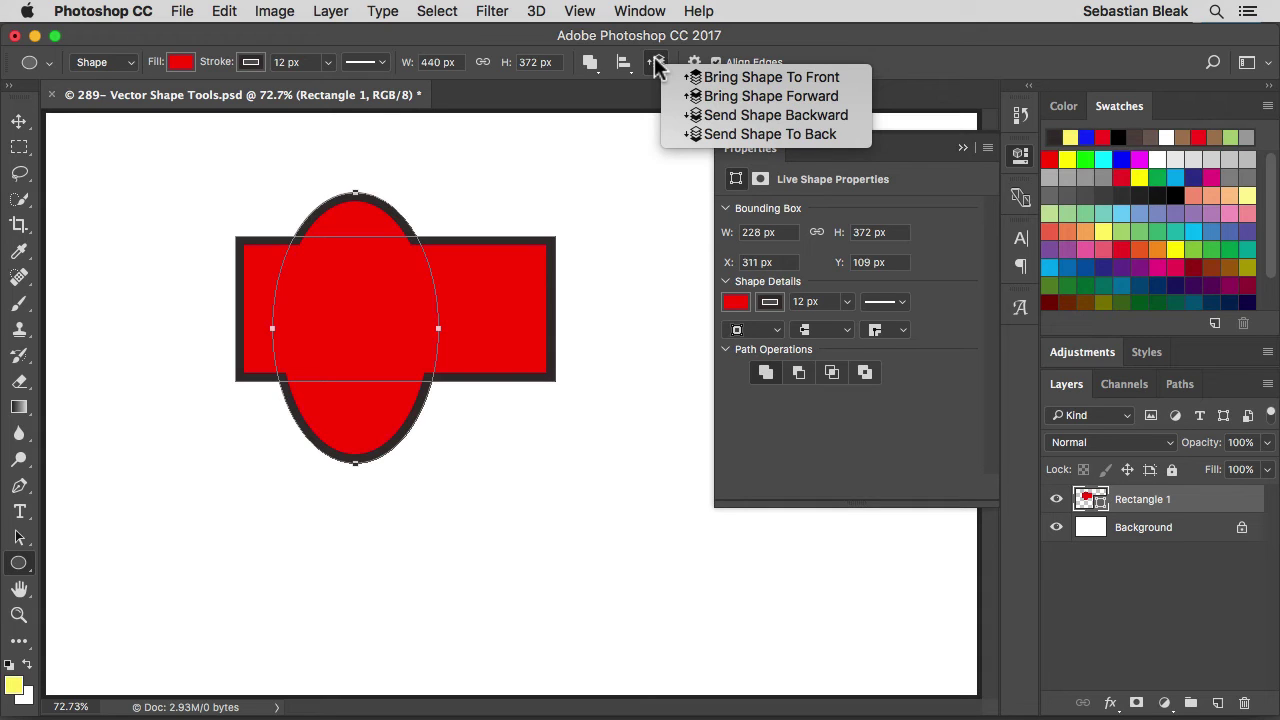
click(656, 64)
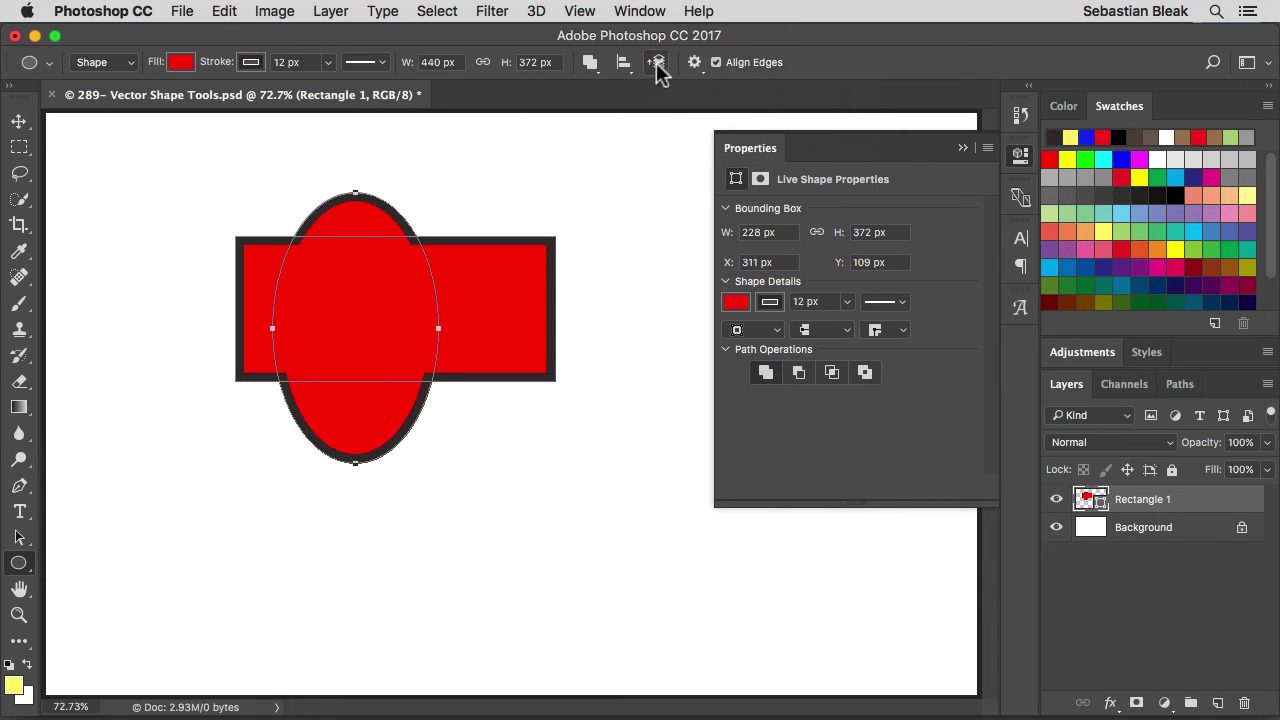
click(590, 66)
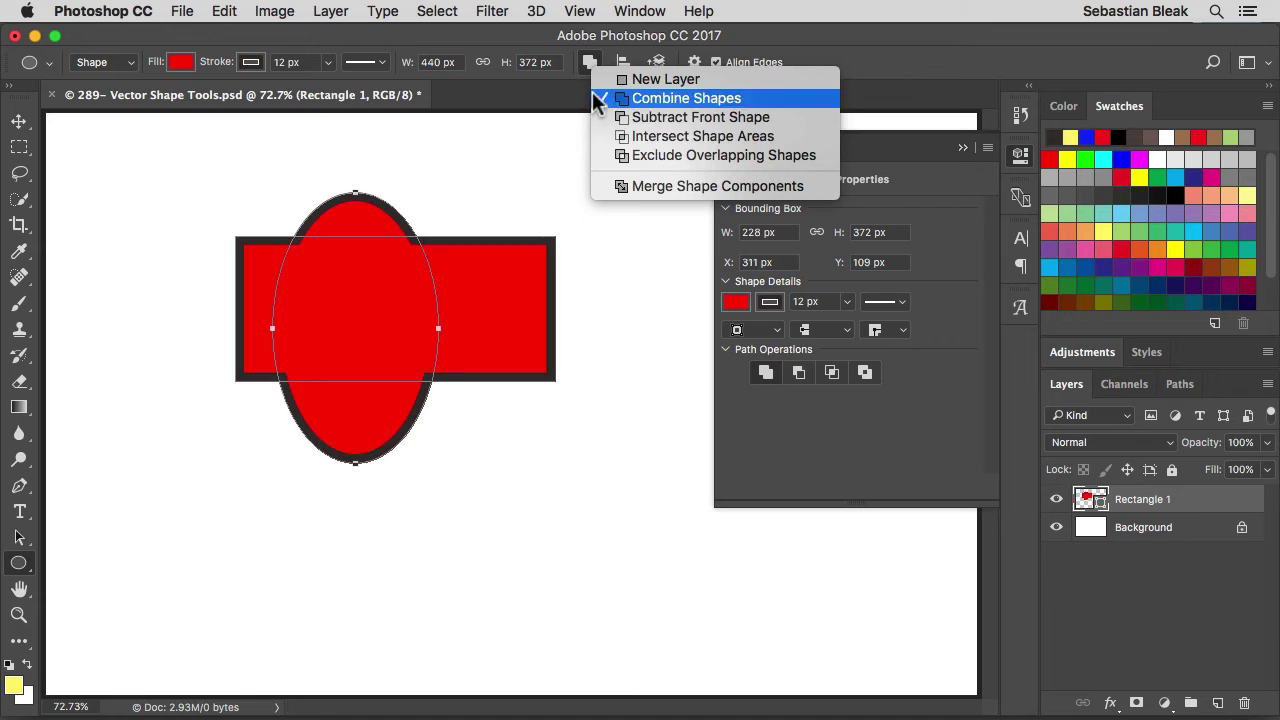
click(686, 117)
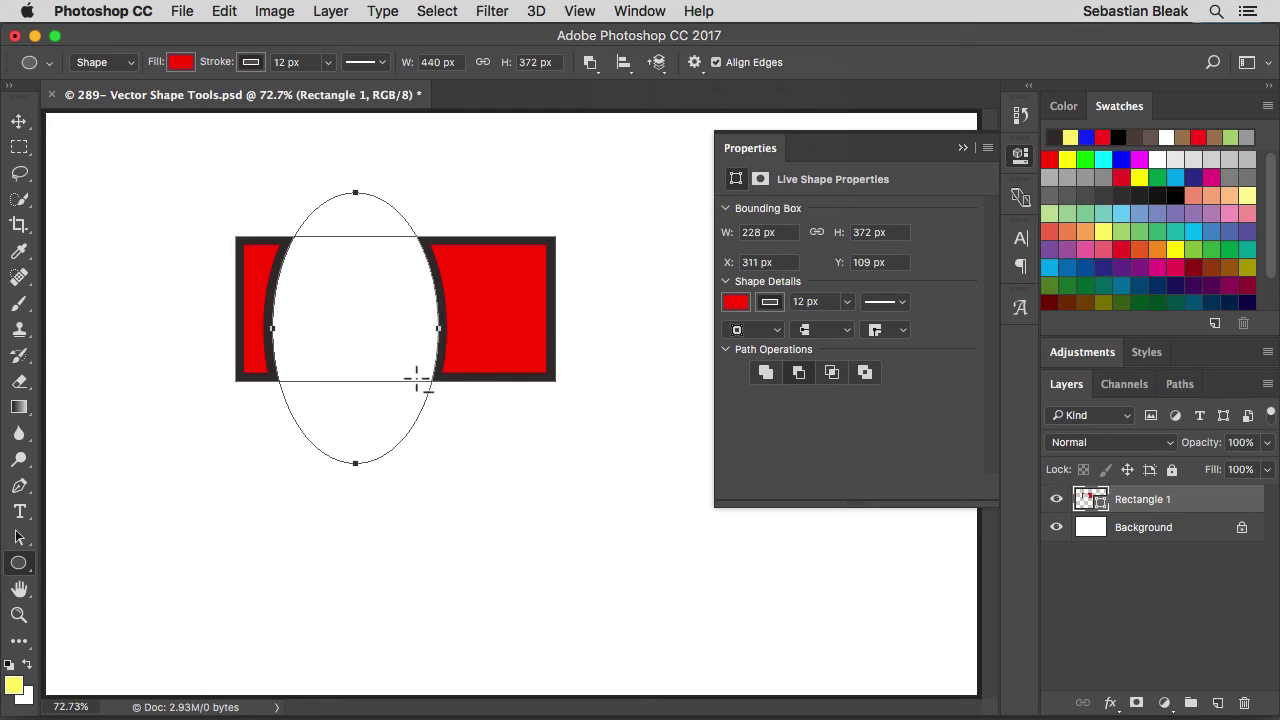
Step: Try sending the subtracting ellipse to the back of the path stack, and bring it to the front again
click(657, 63)
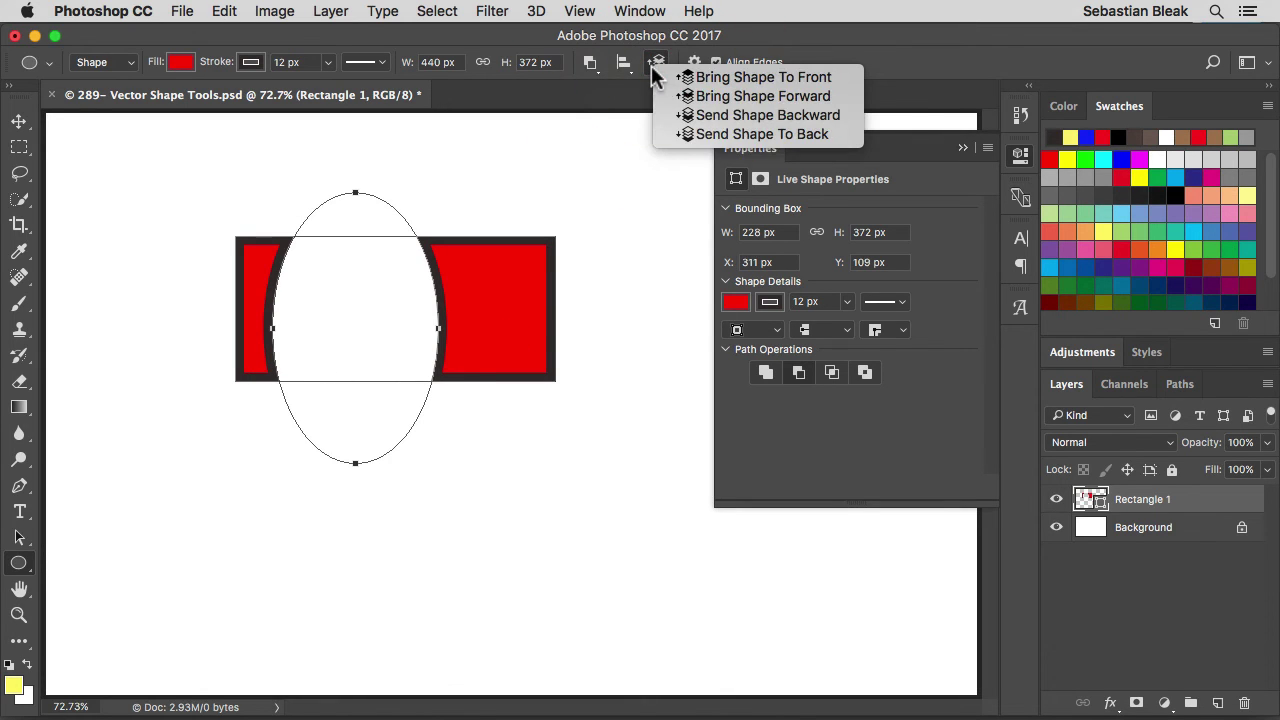
click(829, 138)
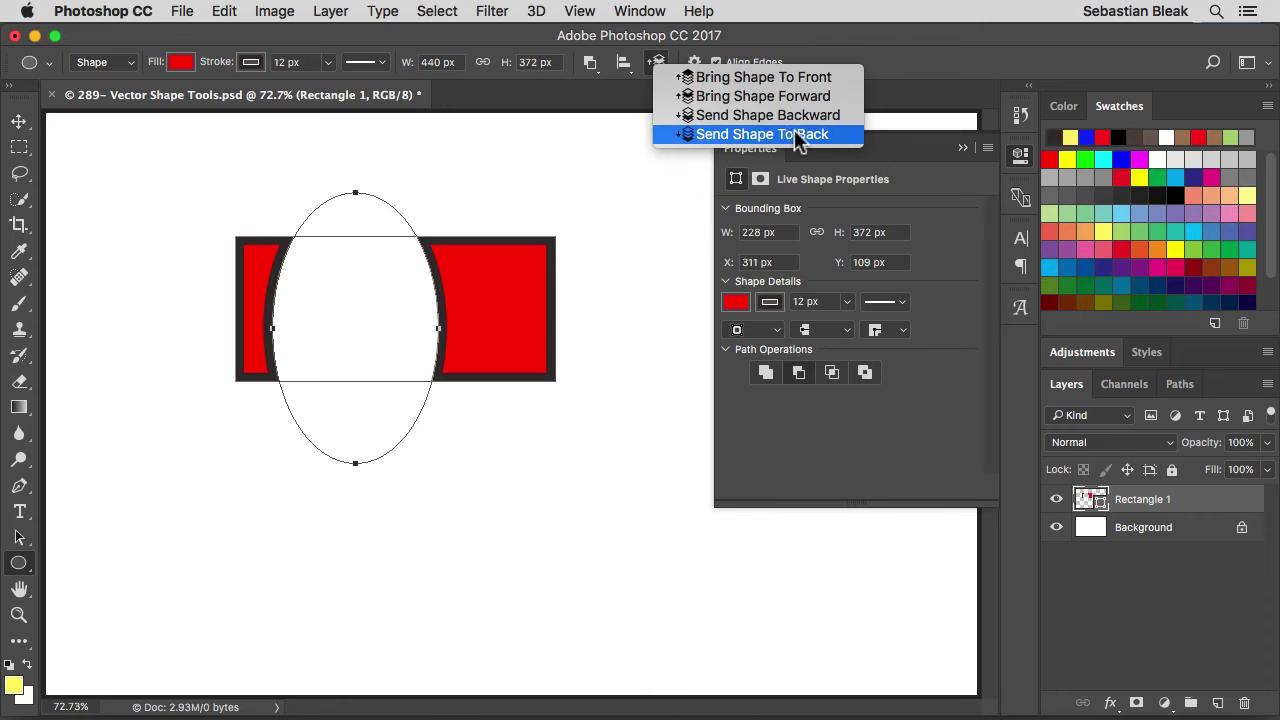
click(840, 140)
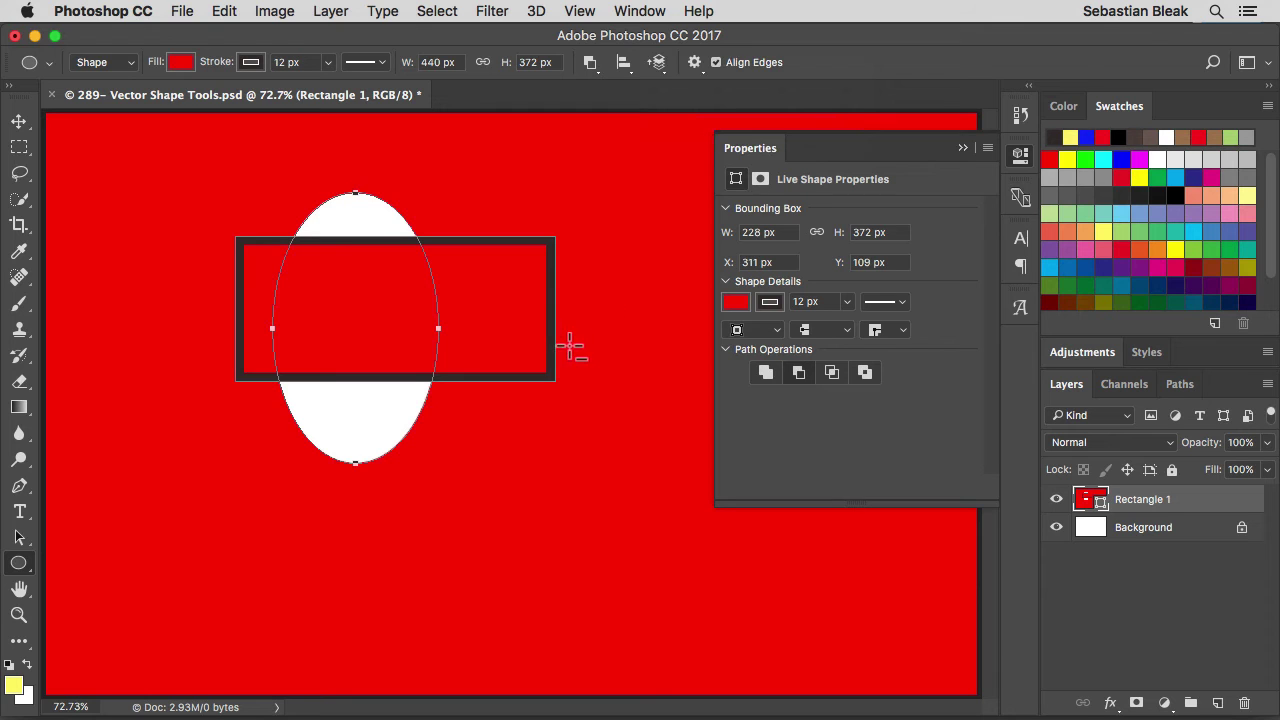
click(668, 68)
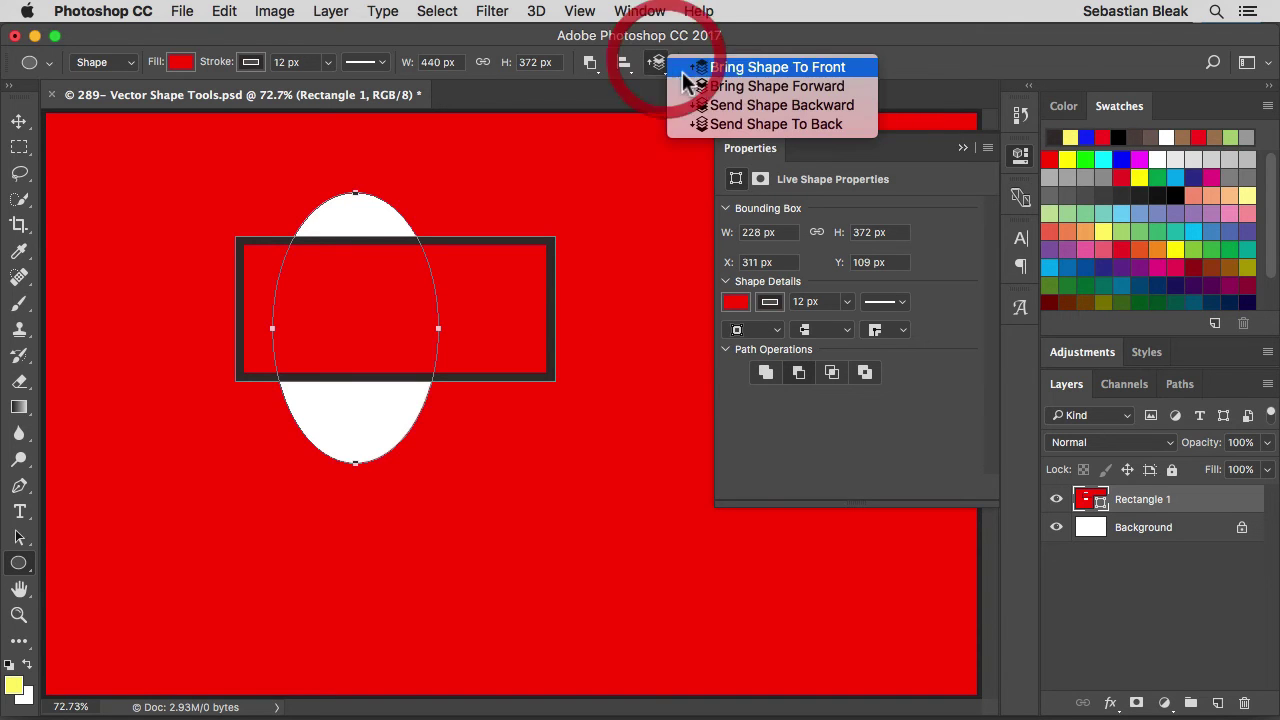
click(740, 62)
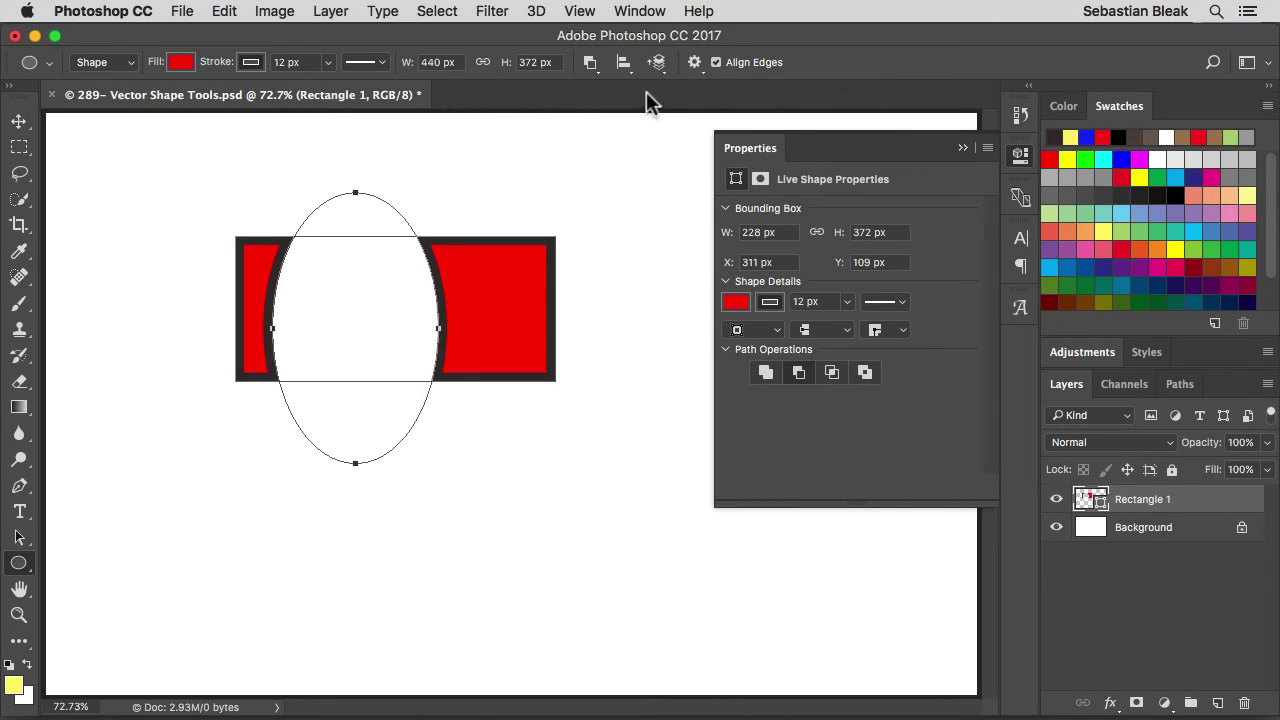
Step: Try Merge Shape Components on the ellipse and rectangle, undo the merge, and return the ellipse to Combine Shapes
click(589, 62)
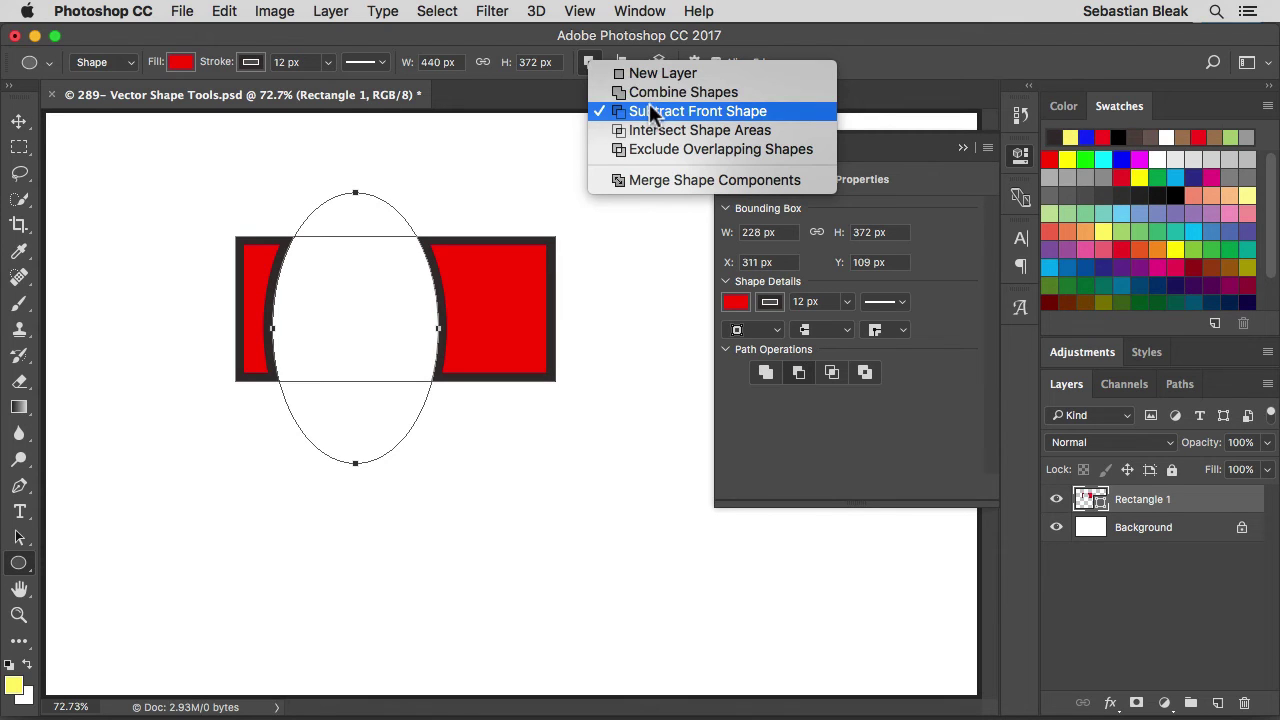
click(804, 181)
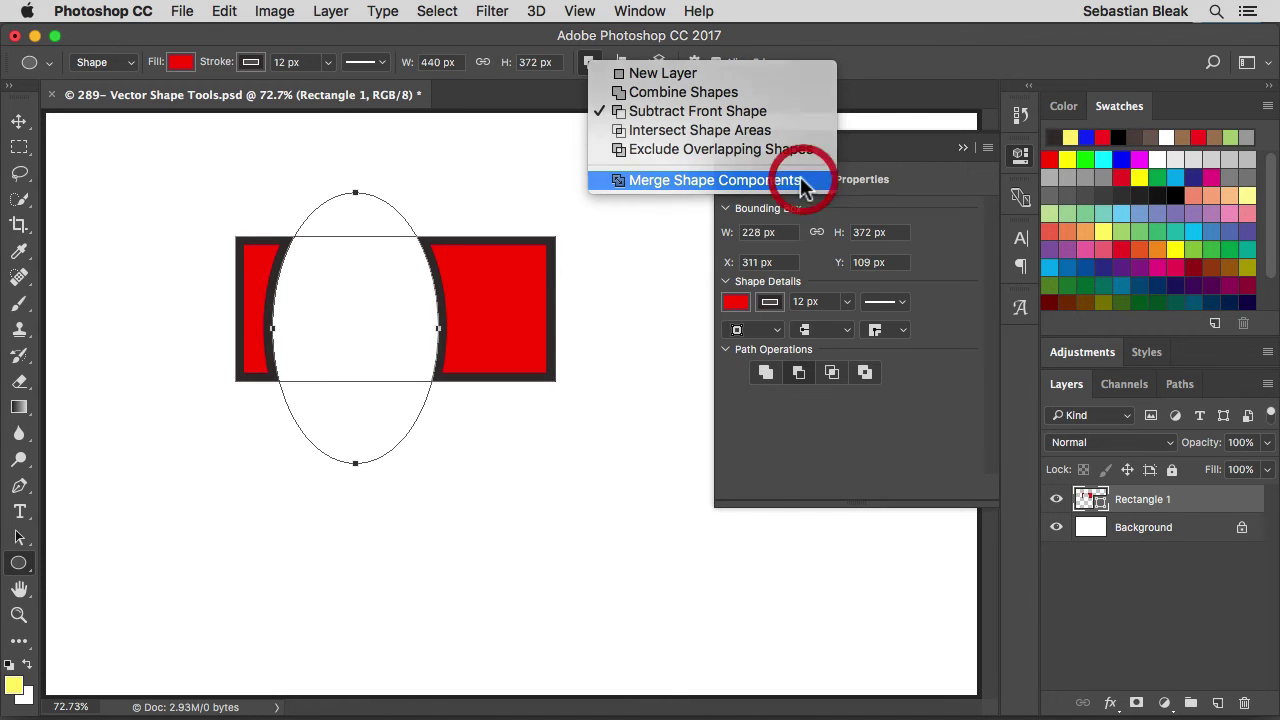
click(809, 294)
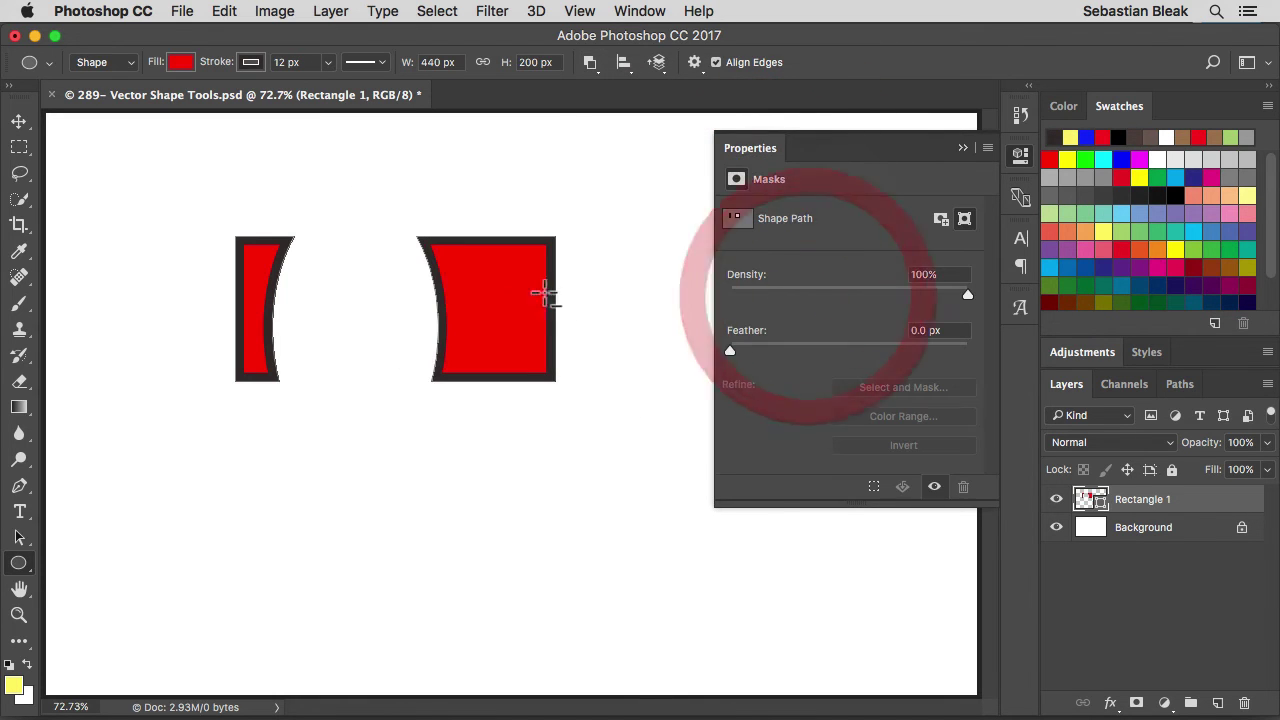
key(super+z)
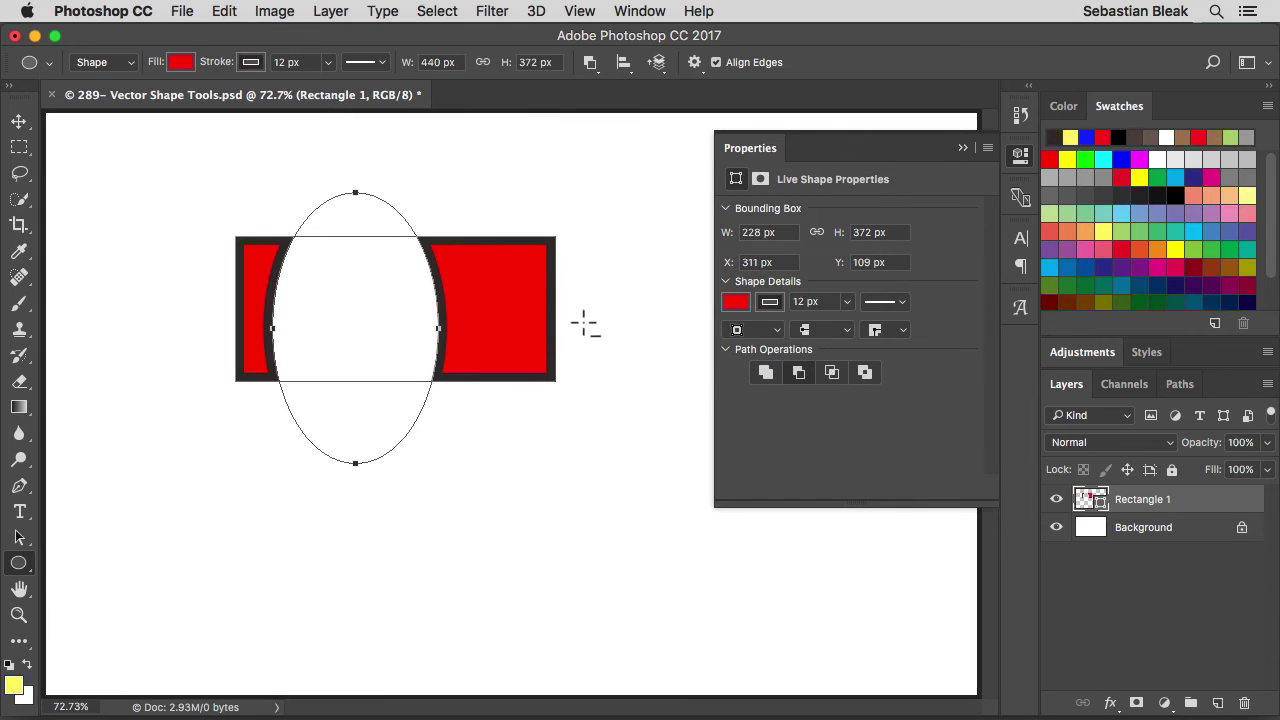
click(590, 63)
click(607, 90)
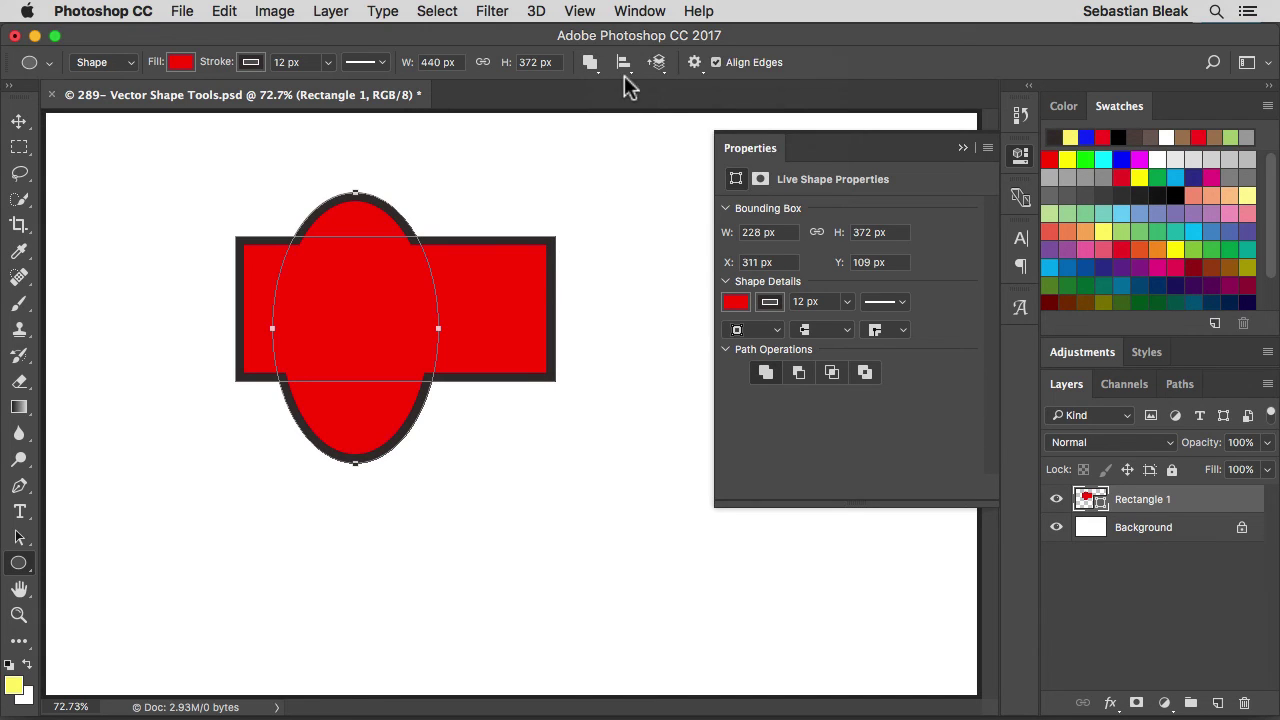
Step: Set the Ellipse tool's drawing options to From Center and Proportional
click(694, 62)
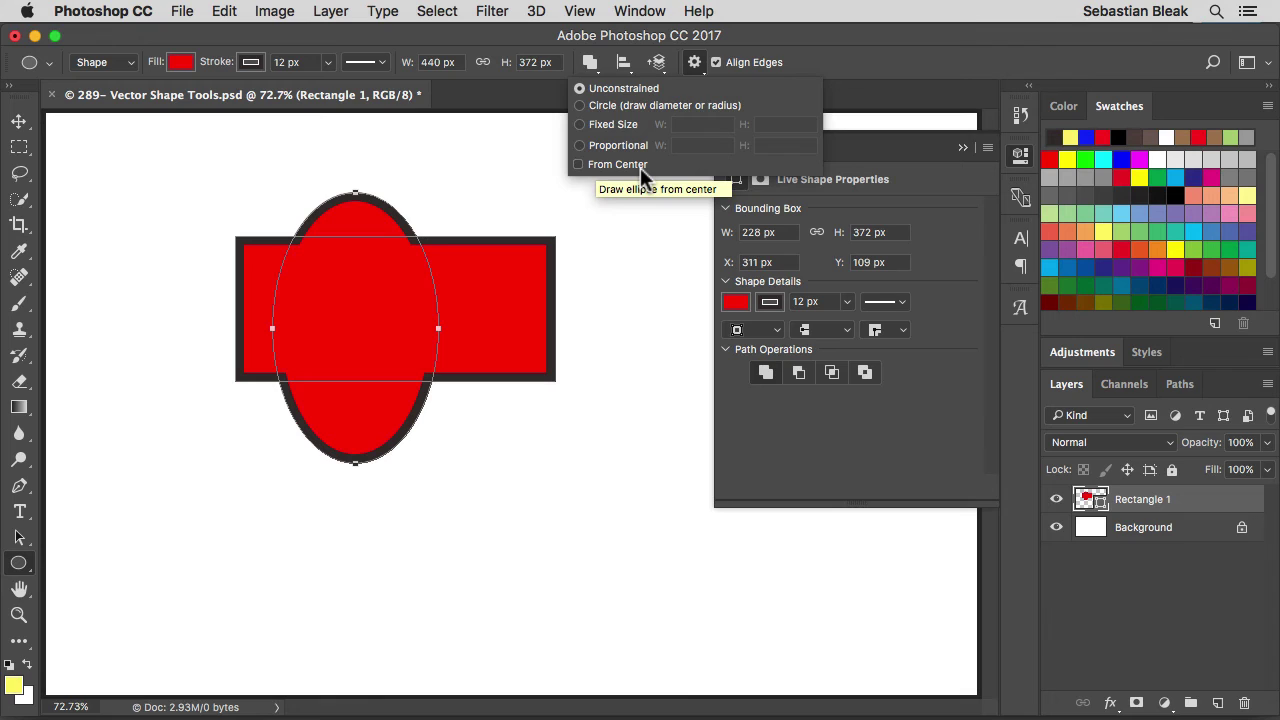
click(577, 164)
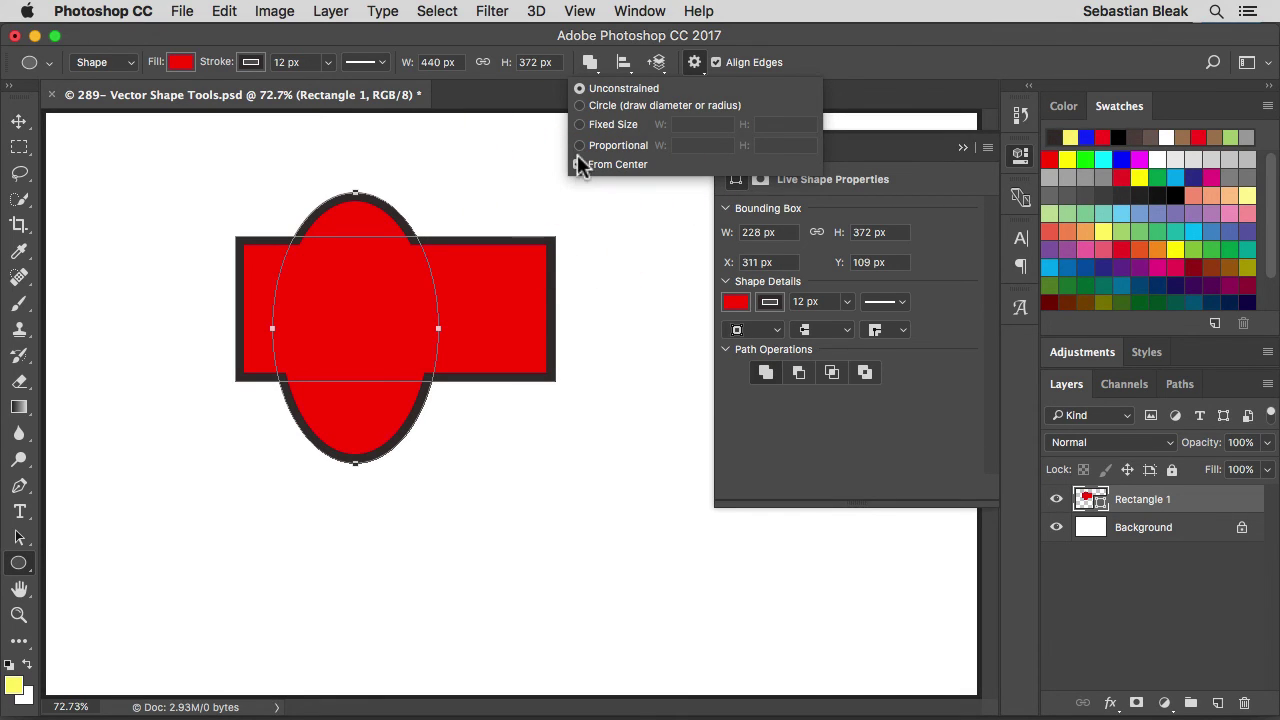
click(580, 145)
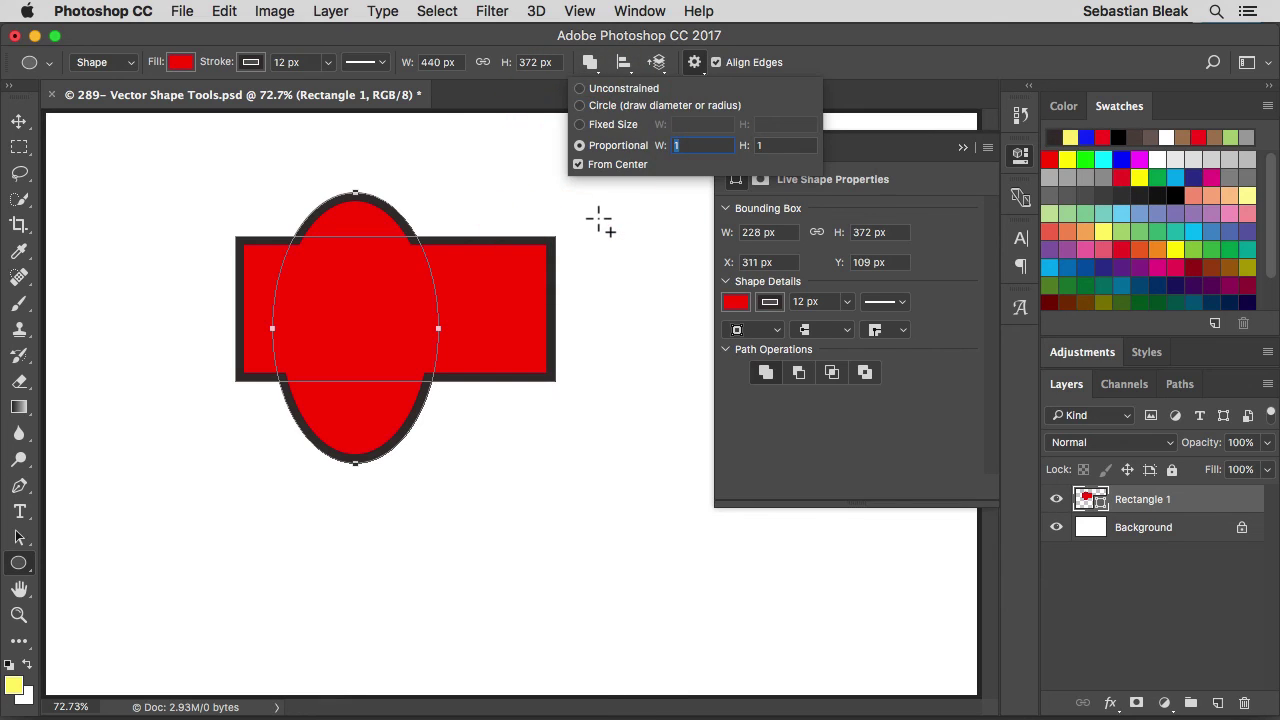
Step: Draw a circle about 134 px across from its center over the rectangle's upper-right corner, and delete it again
key(Return)
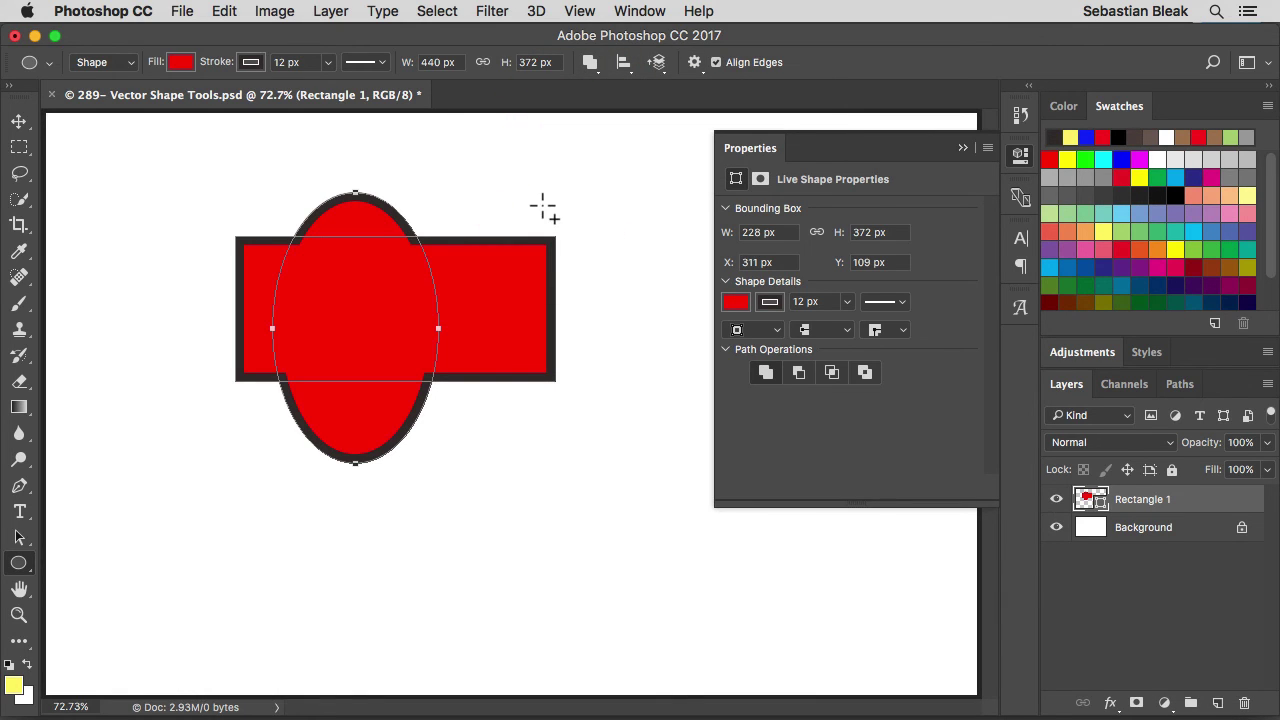
mouse_move(551, 212)
mouse_down()
mouse_move(591, 306)
mouse_move(637, 326)
mouse_move(640, 277)
mouse_move(614, 274)
mouse_move(560, 214)
mouse_move(603, 263)
mouse_move(566, 307)
mouse_move(506, 277)
mouse_move(480, 191)
mouse_move(397, 177)
mouse_move(420, 209)
mouse_move(640, 197)
mouse_move(663, 237)
mouse_move(657, 257)
mouse_move(650, 240)
mouse_up()
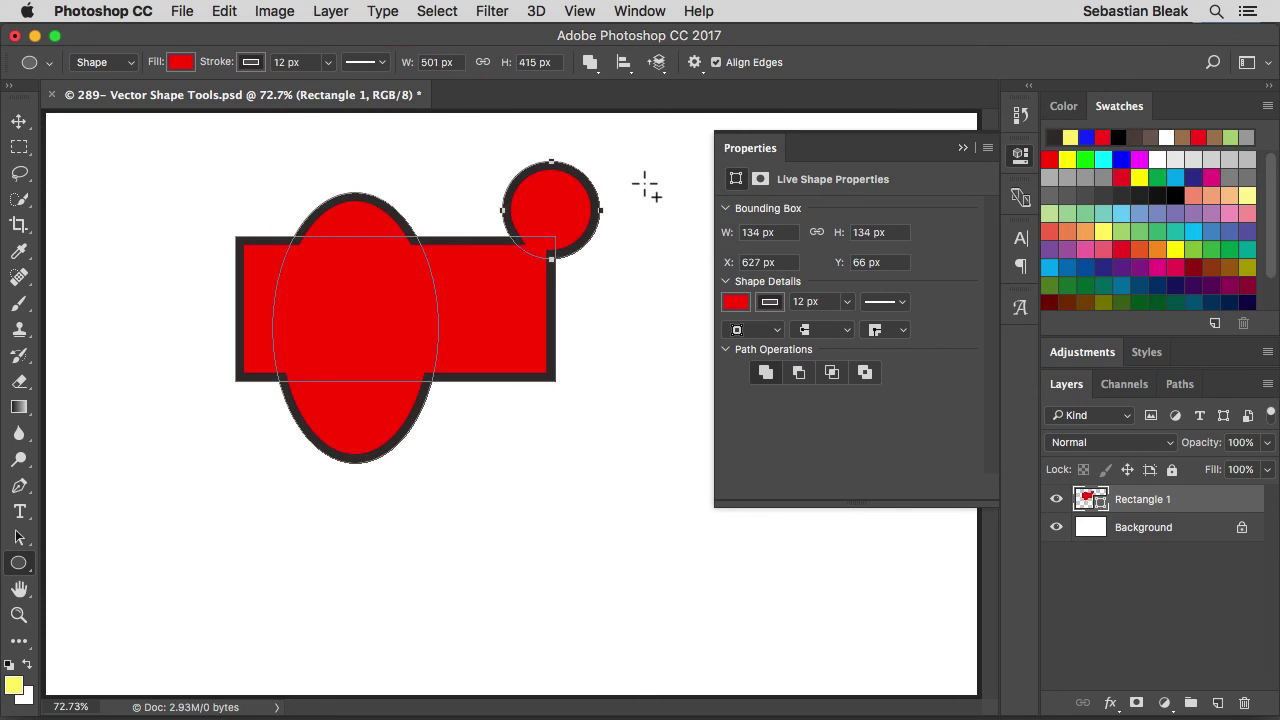
key(BackSpace)
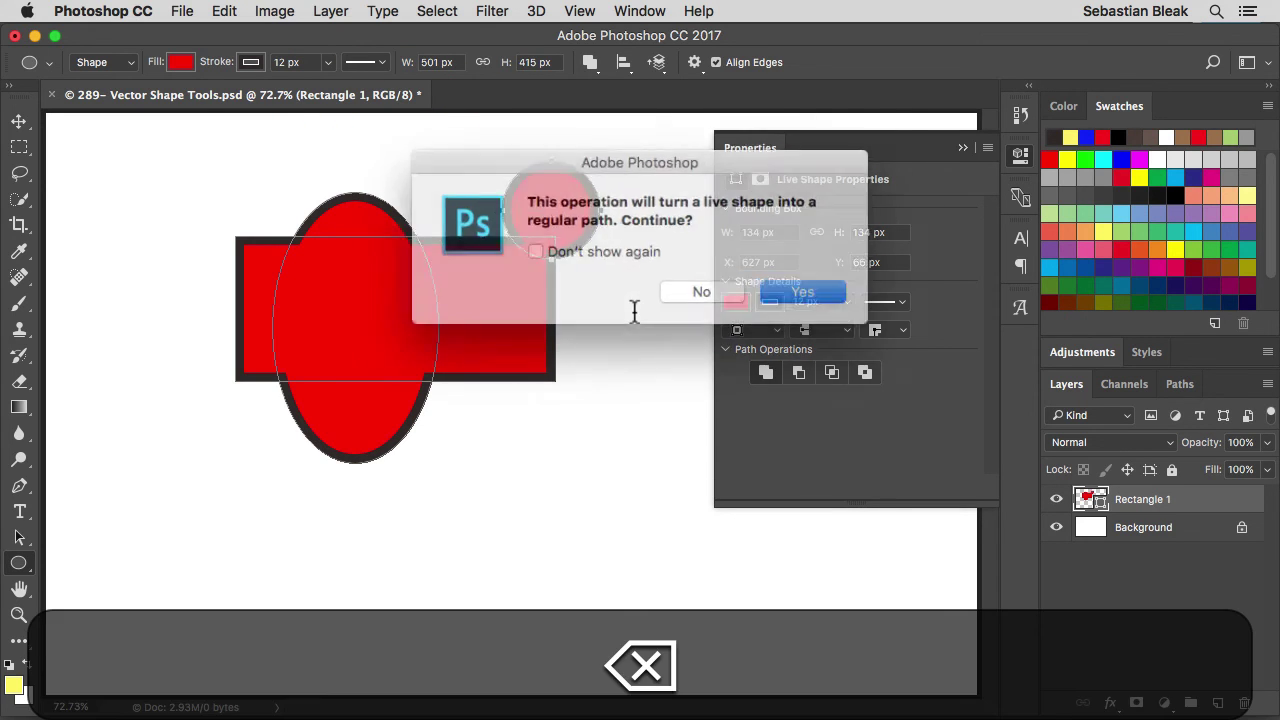
click(791, 286)
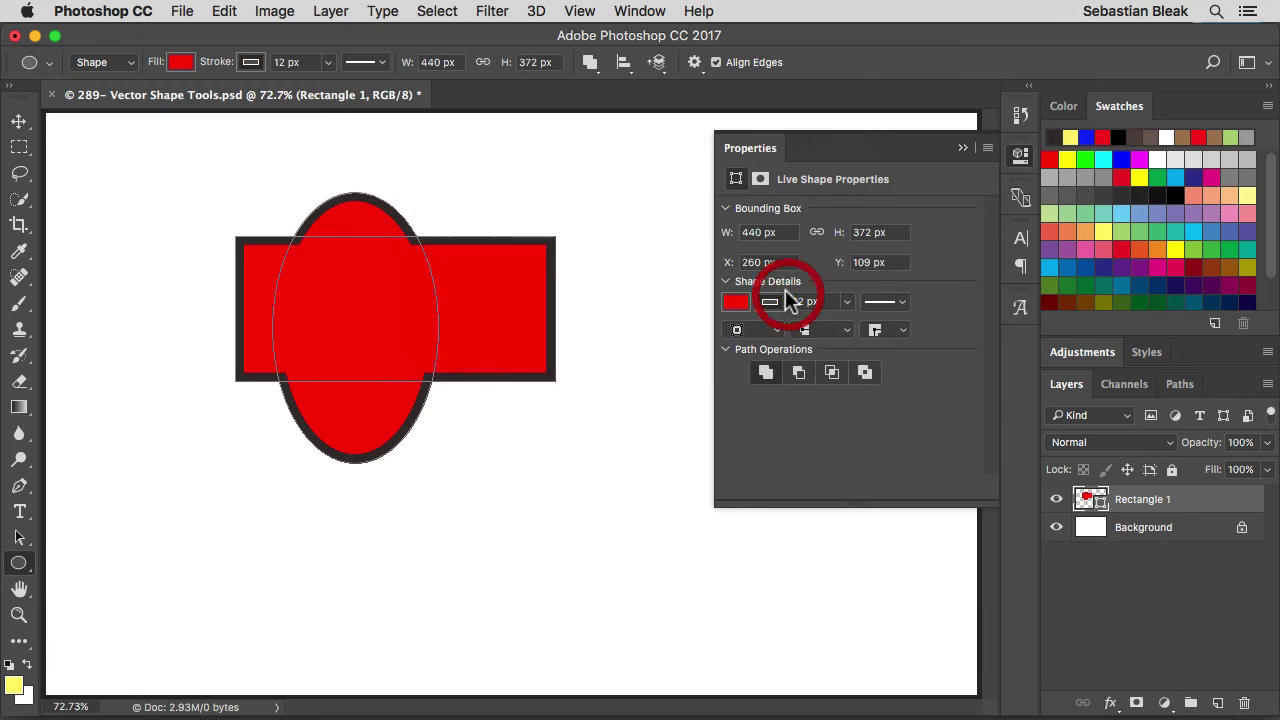
Step: Set the Ellipse tool's drawing options back to Unconstrained with From Center turned off
click(693, 62)
click(619, 164)
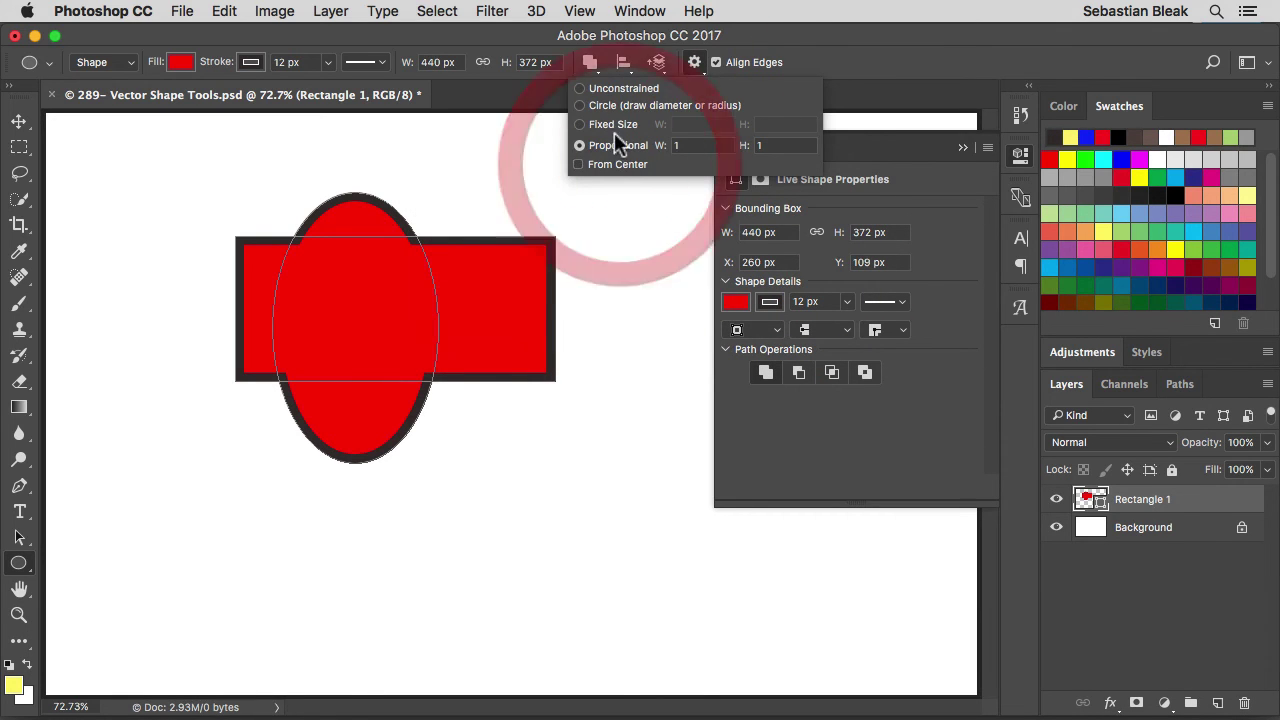
click(612, 88)
click(695, 62)
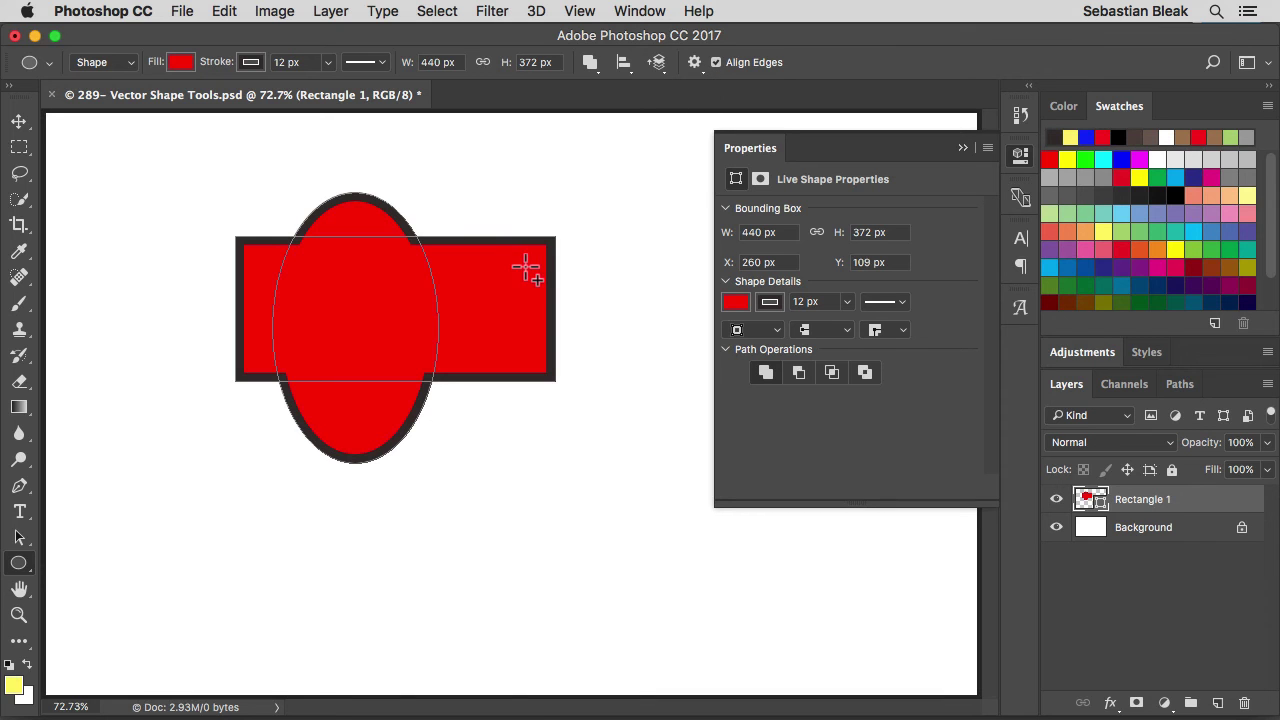
Step: Examine at pixel level how the rectangle's upper-left corner edges align to the pixel grid, and return to the whole-canvas view
key(super+space)
drag(217, 257, 297, 240)
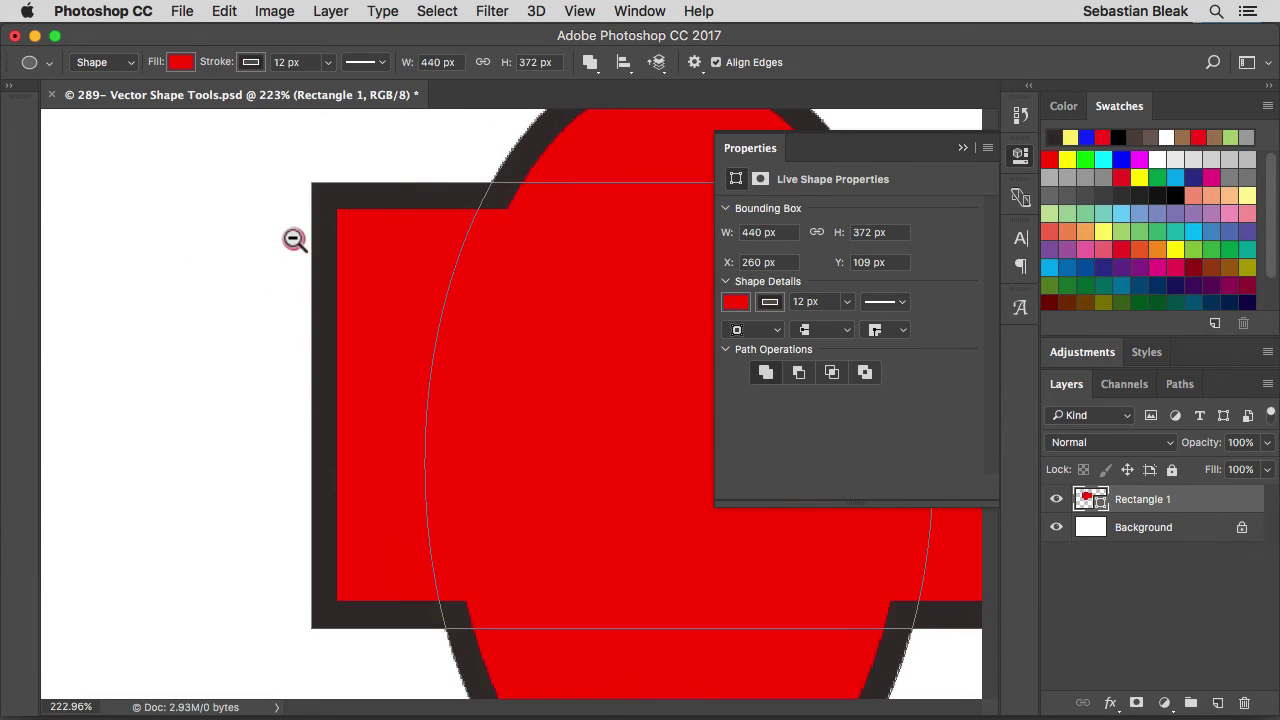
drag(414, 209, 381, 265)
drag(288, 236, 393, 195)
drag(549, 186, 409, 363)
drag(329, 320, 360, 286)
drag(529, 337, 417, 352)
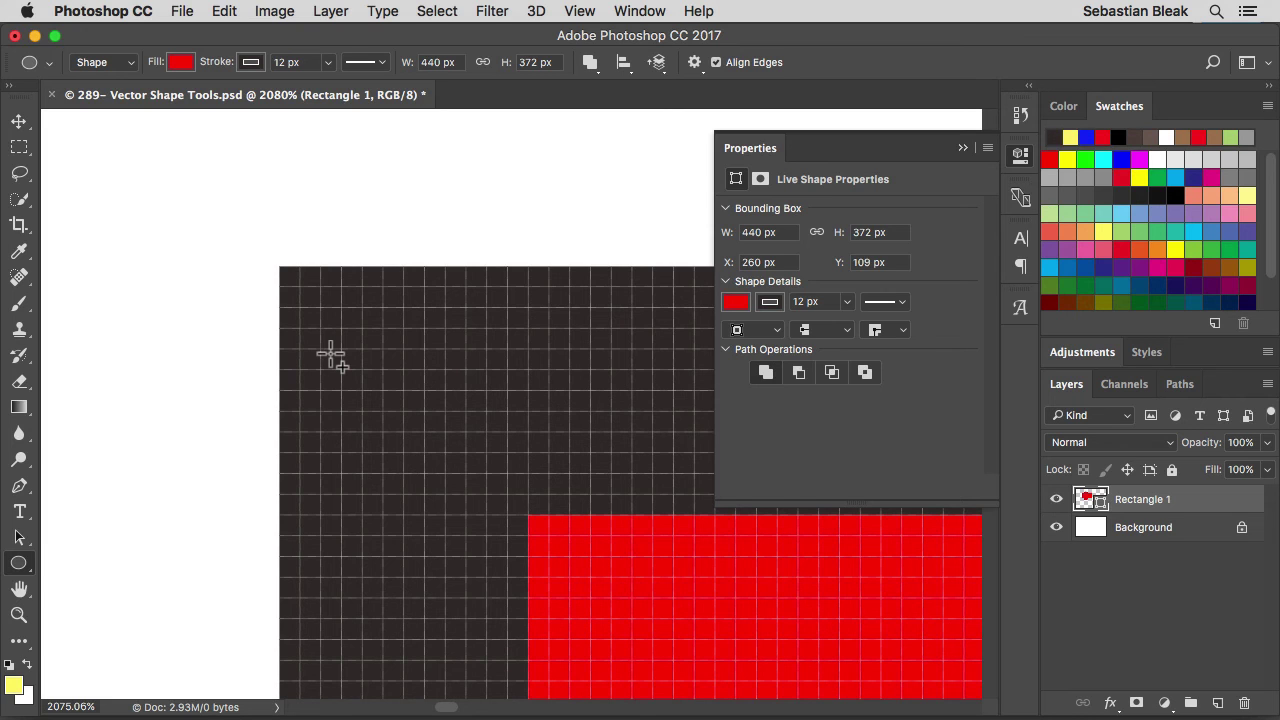
key(super+0)
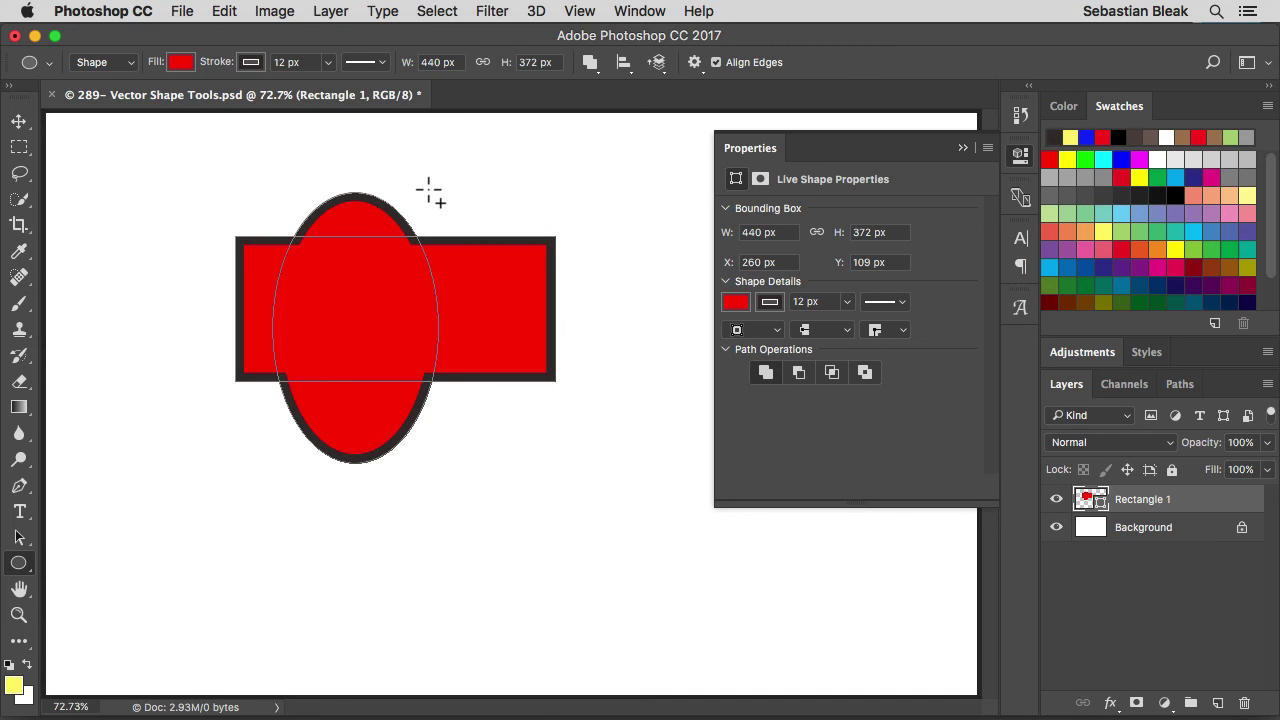
Step: Delete the ellipse path from the shape layer, accepting conversion to a regular path, and select the remaining rectangle
key(a)
drag(454, 166, 270, 212)
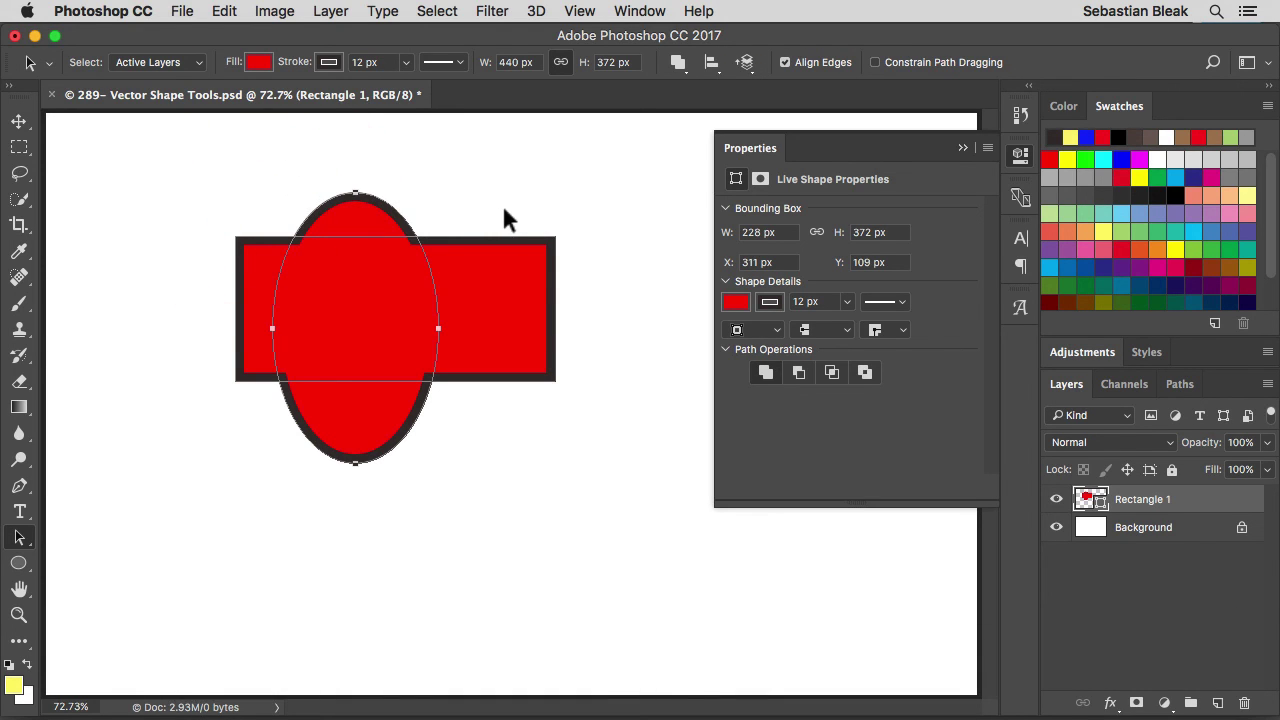
key(BackSpace)
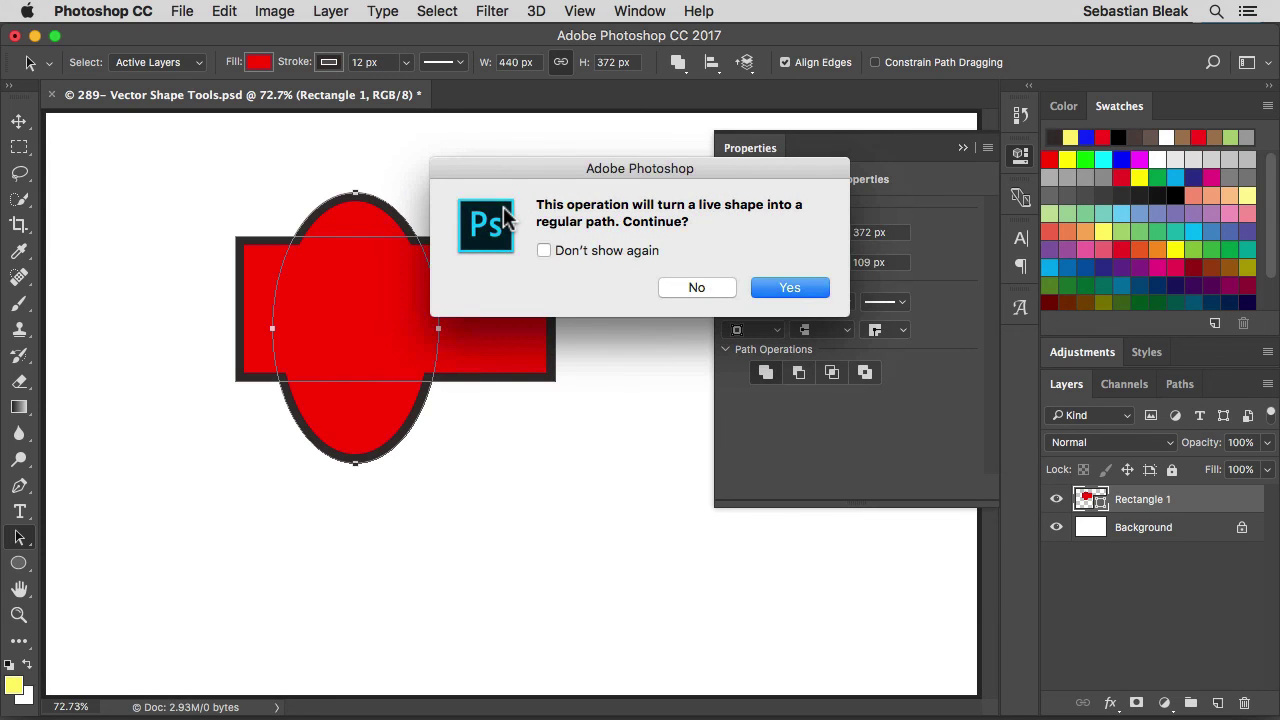
key(Return)
drag(417, 195, 584, 450)
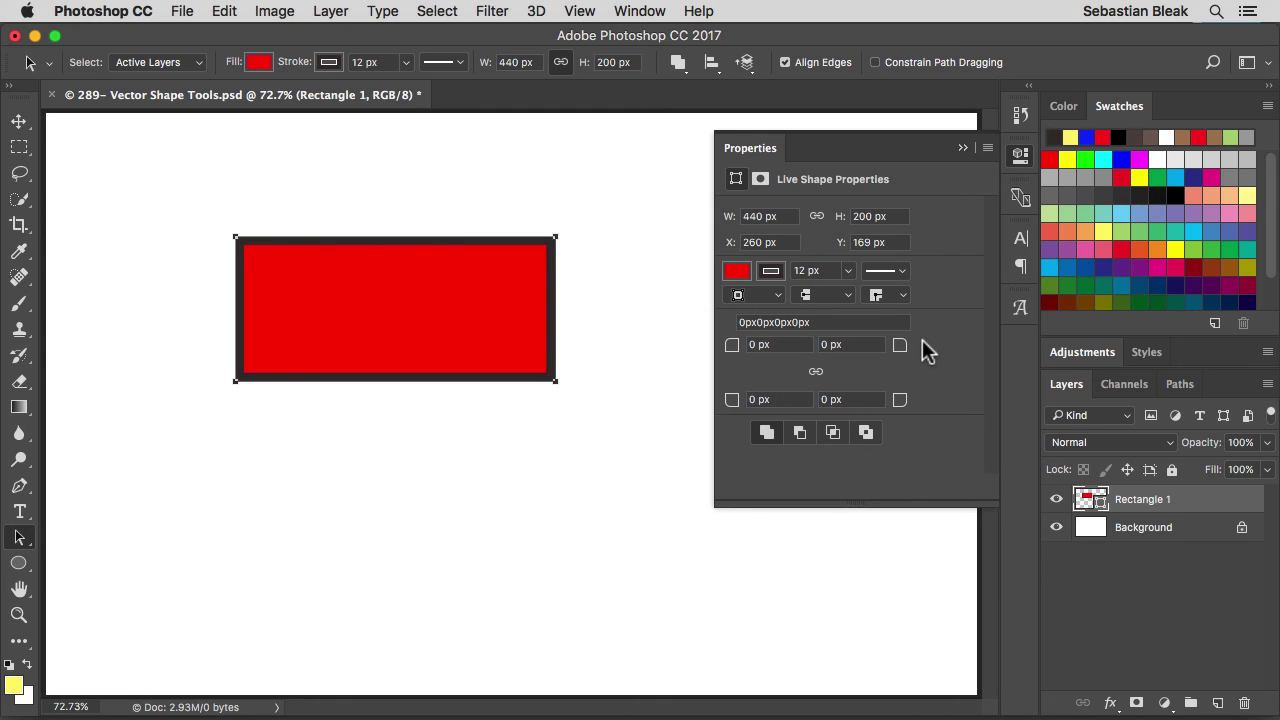
Step: Review the rectangle's width, height, and X and Y position in its live shape properties
click(766, 216)
click(870, 217)
click(865, 242)
click(750, 242)
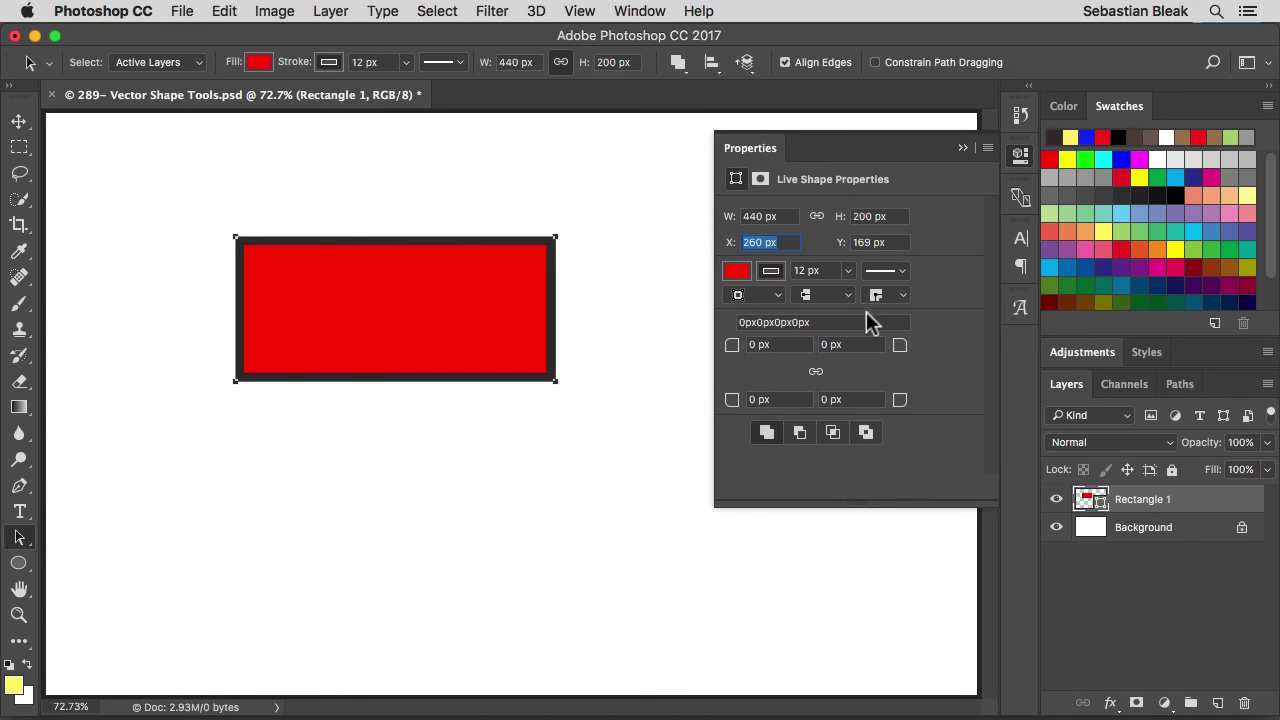
Step: Link the rectangle's corner radius values and round all four corners to 70 px
click(816, 372)
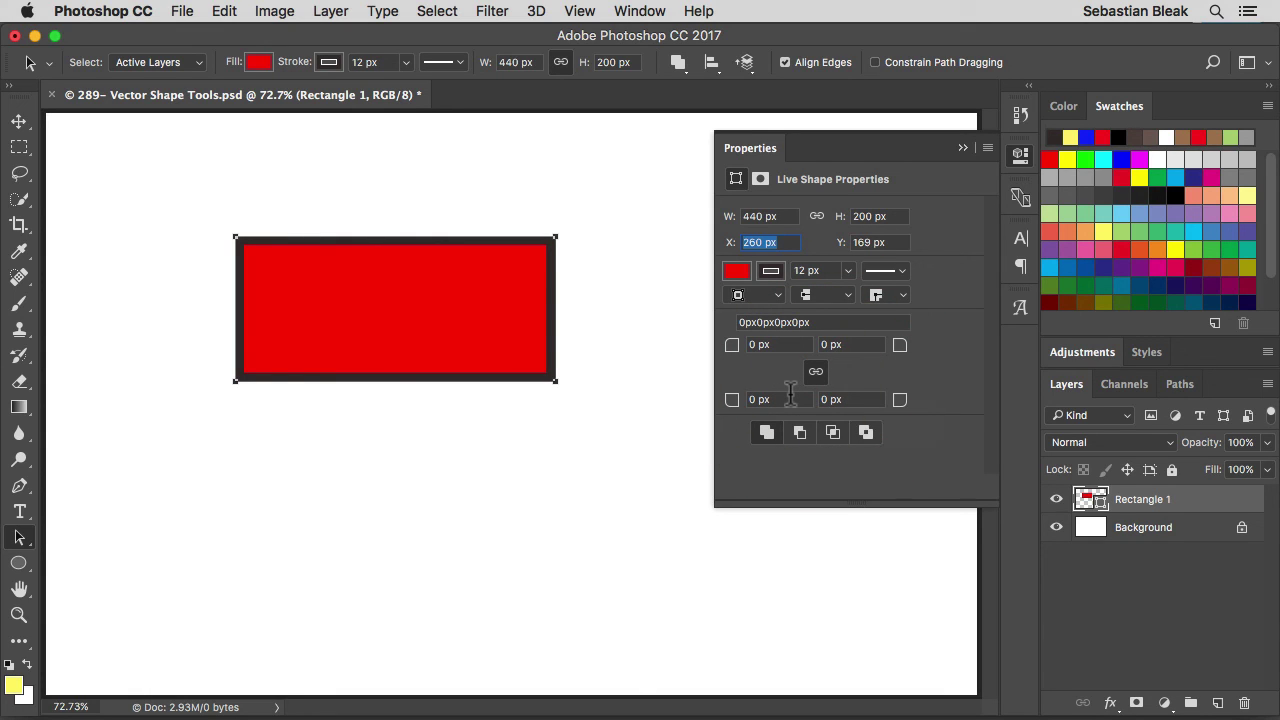
click(735, 349)
drag(735, 349, 711, 358)
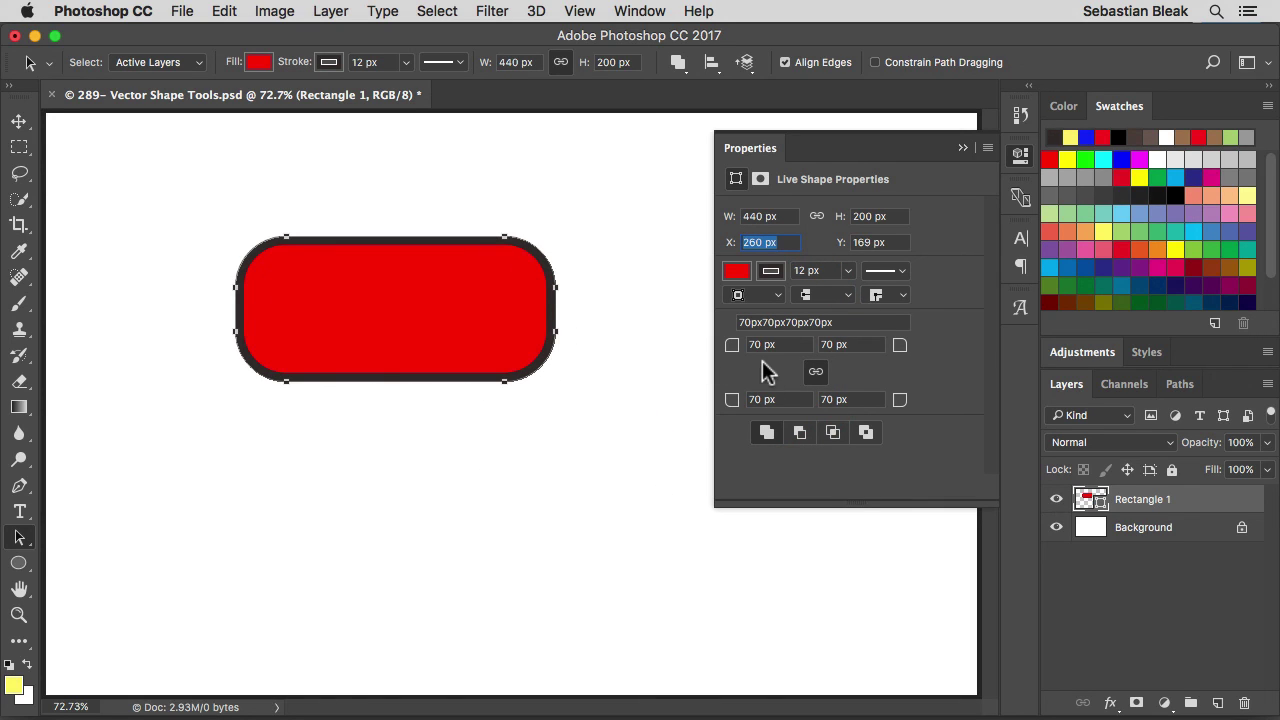
Step: Unlink the corner radii and set the rectangle's top-left corner to 4 px and its bottom-right corner to 7 px
click(808, 377)
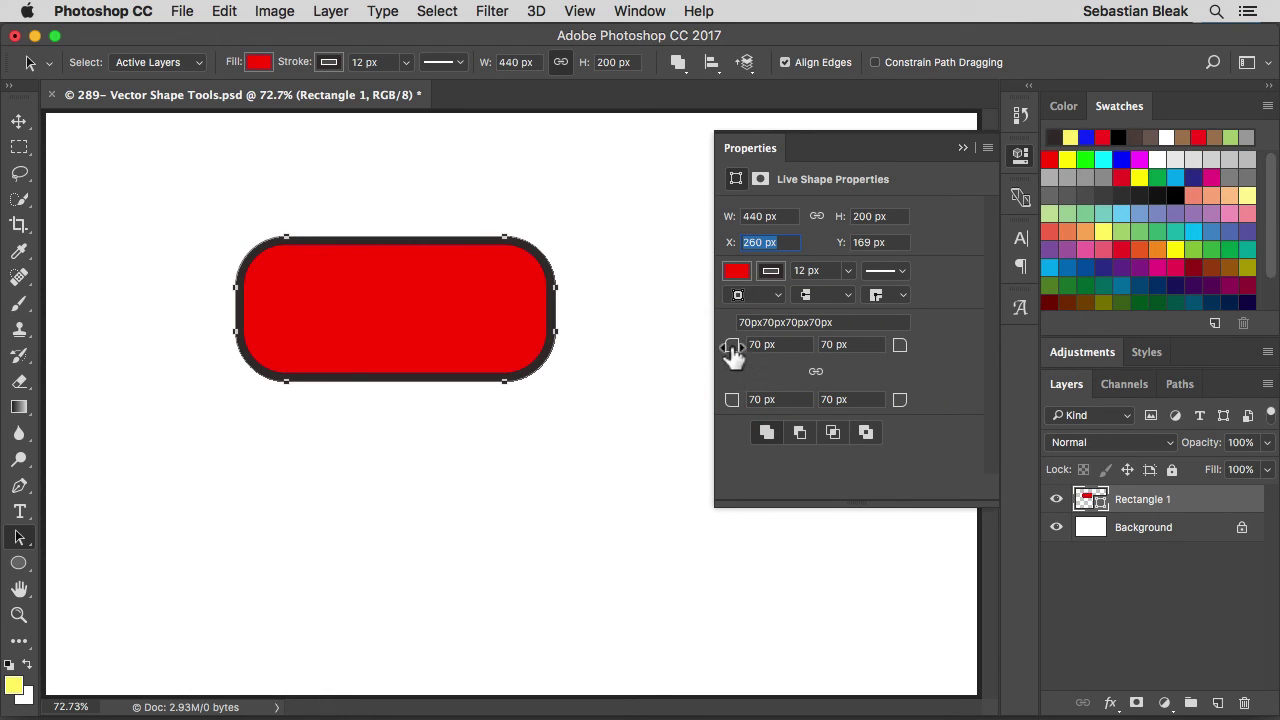
drag(733, 352, 605, 362)
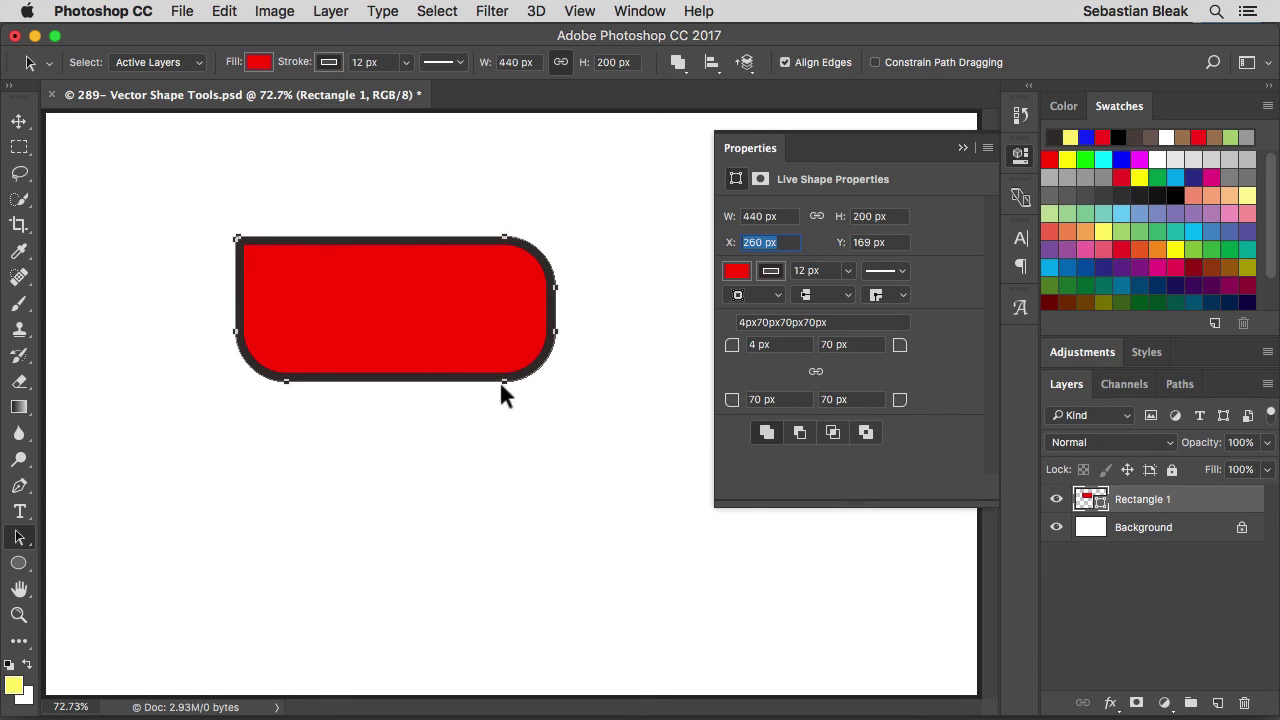
drag(897, 410, 770, 410)
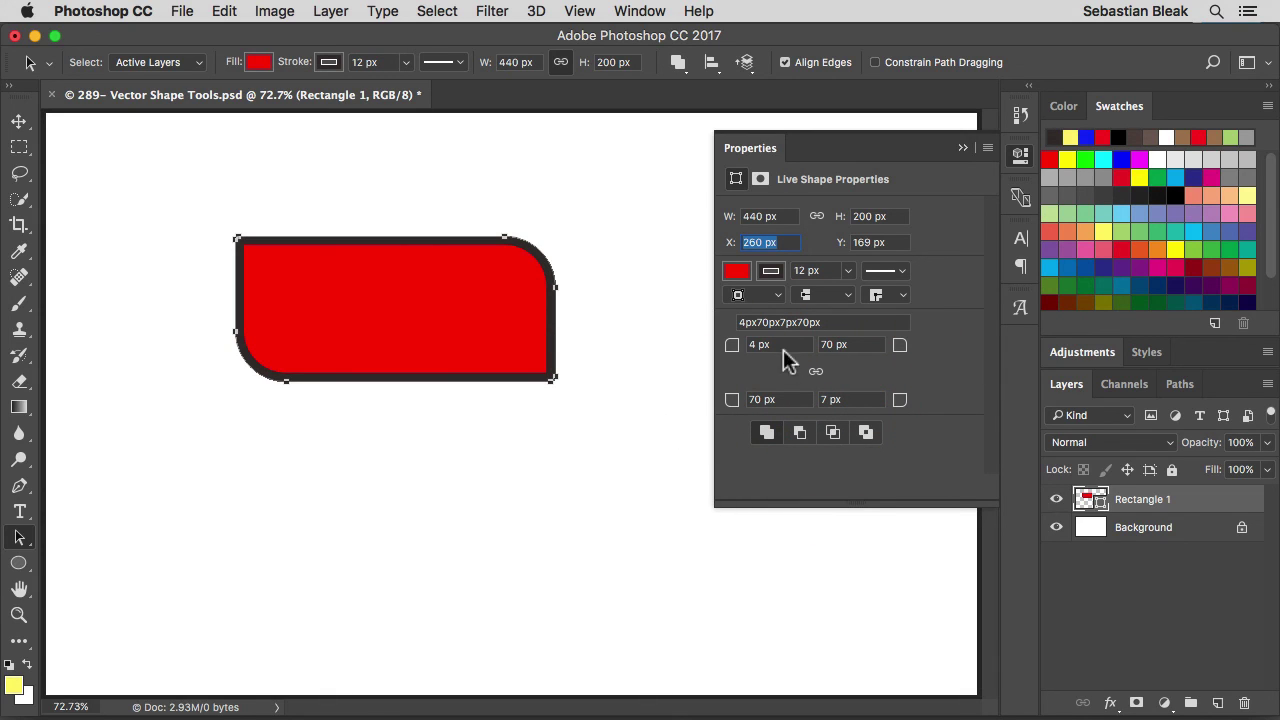
click(935, 380)
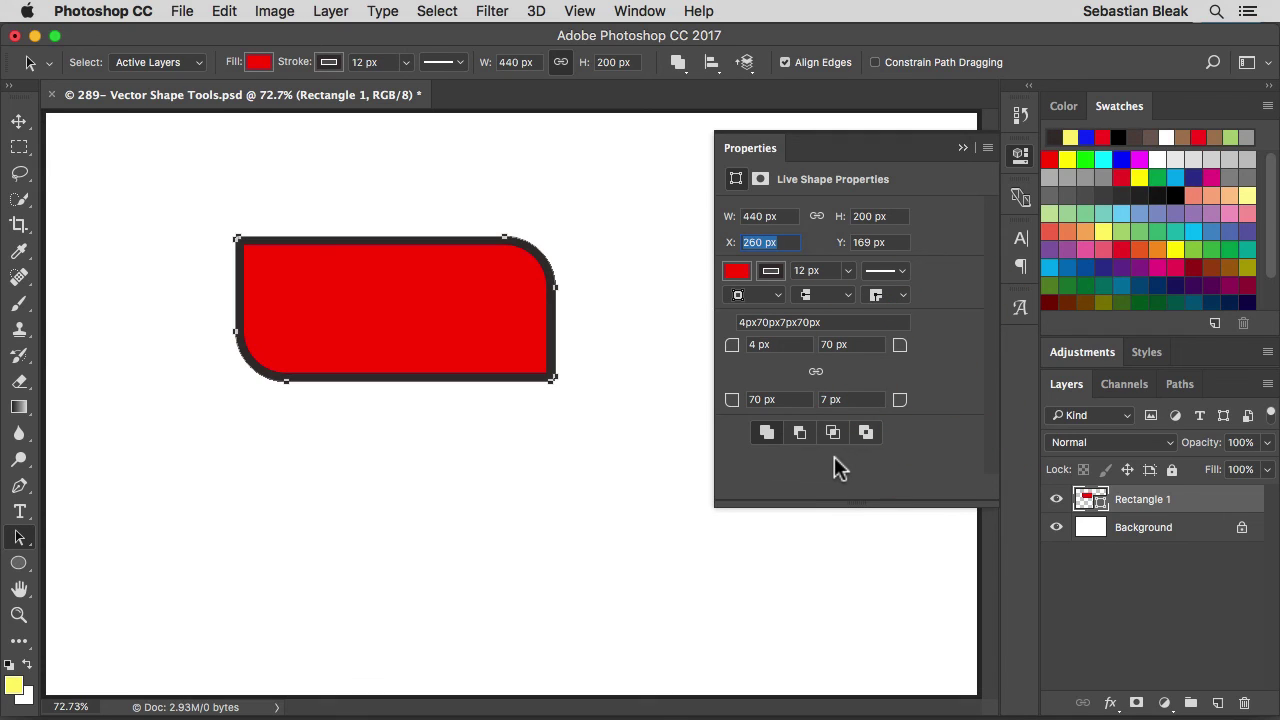